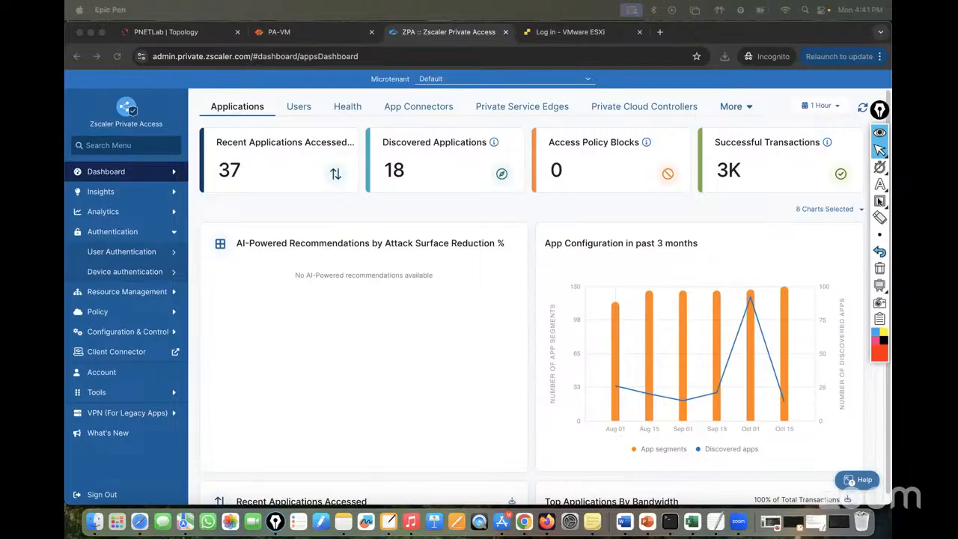
Step: Write ZIA, ZPA and ZDX on three lines as a red text annotation over the empty AI-Powered Recommendations chart
click(881, 183)
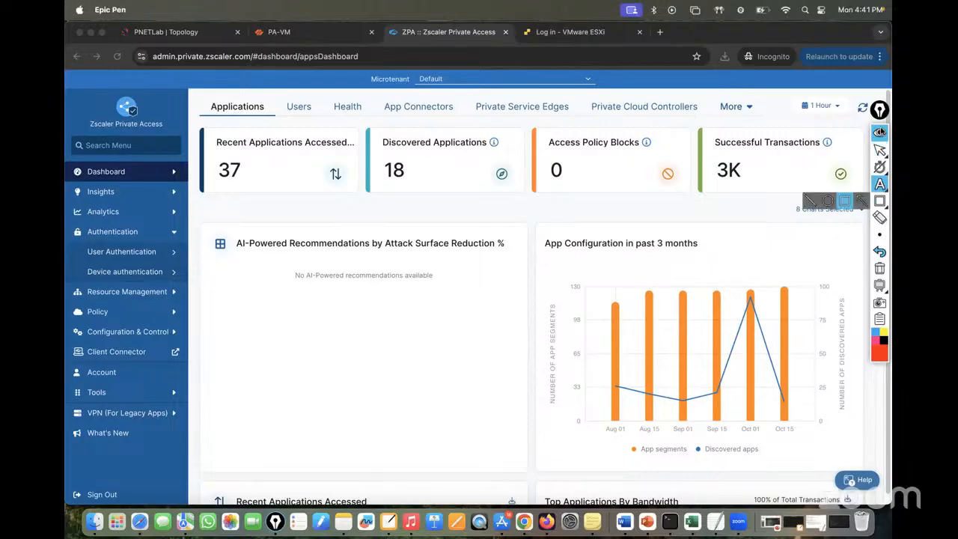
click(329, 326)
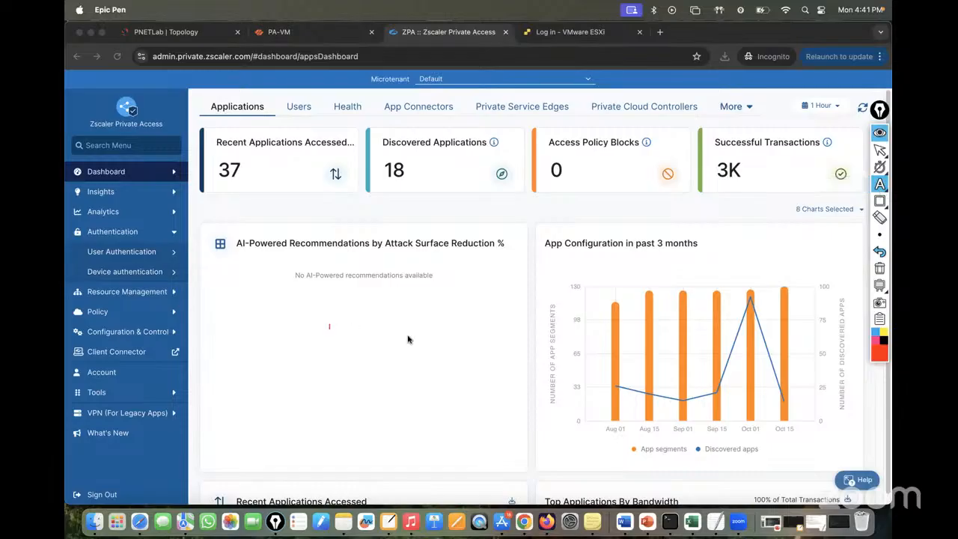
text(ZIA)
key(Return)
text(ZPA)
key(Return)
text(ZDX)
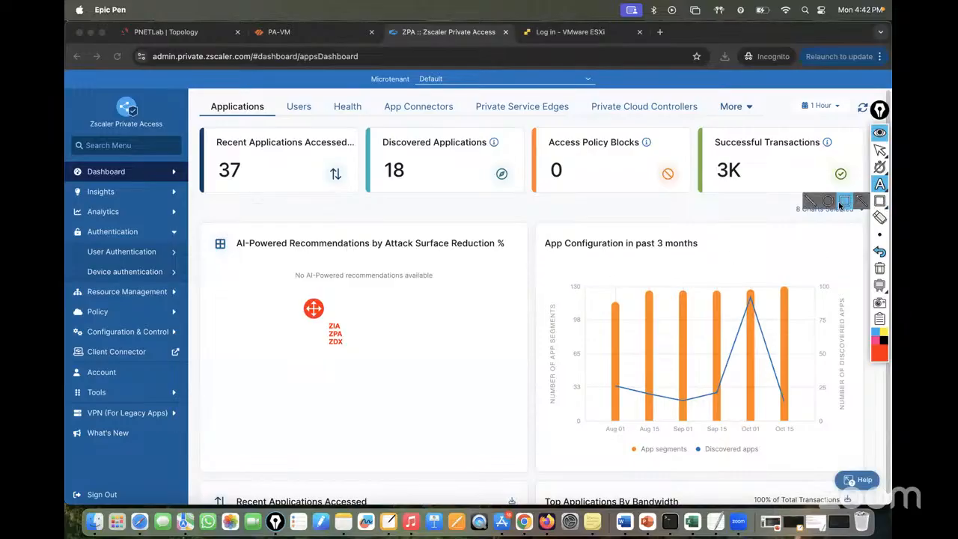
Step: Outline the dashboard URL and the ZPA, ZDX and ZIA labels with red rectangles, and clear all annotations
click(880, 200)
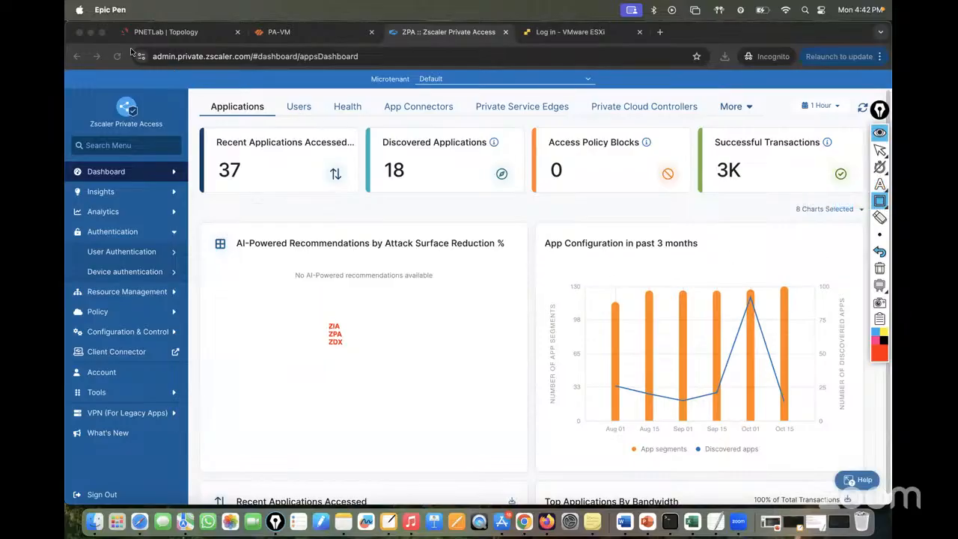
drag(132, 49, 369, 66)
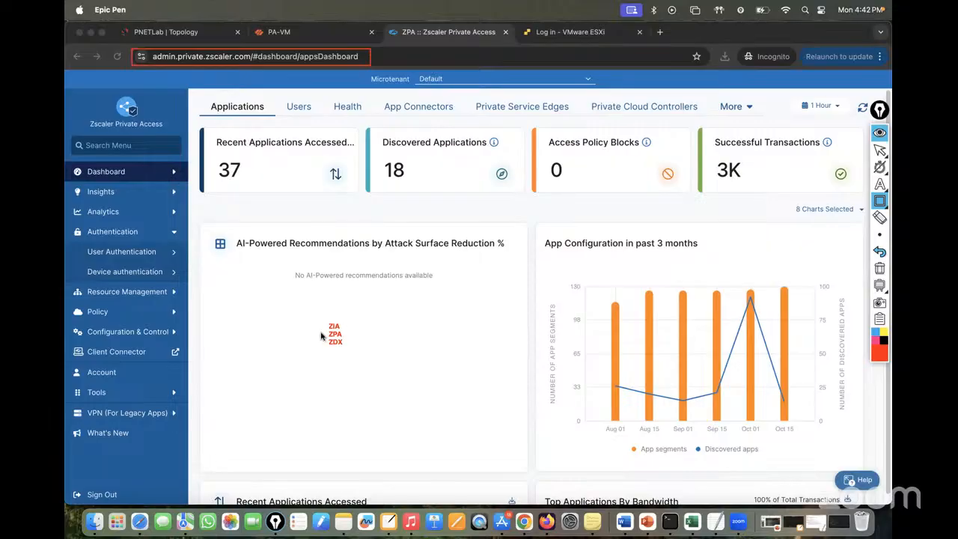
drag(324, 330, 354, 343)
drag(321, 338, 359, 351)
drag(313, 319, 369, 327)
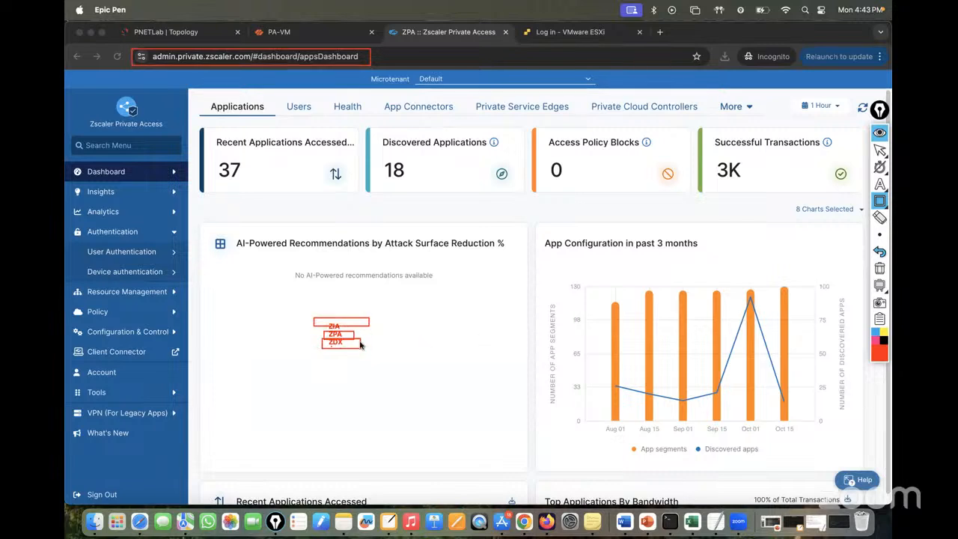
click(880, 268)
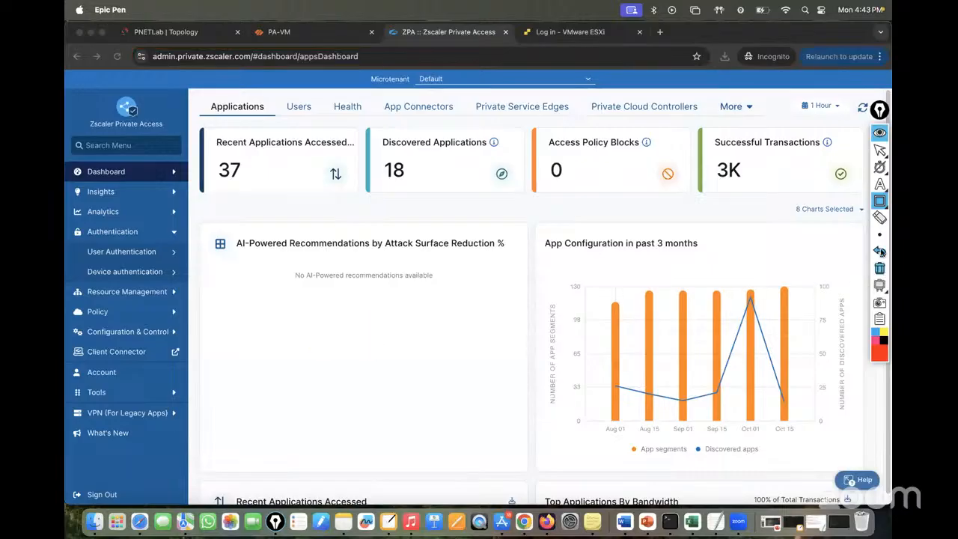
click(879, 184)
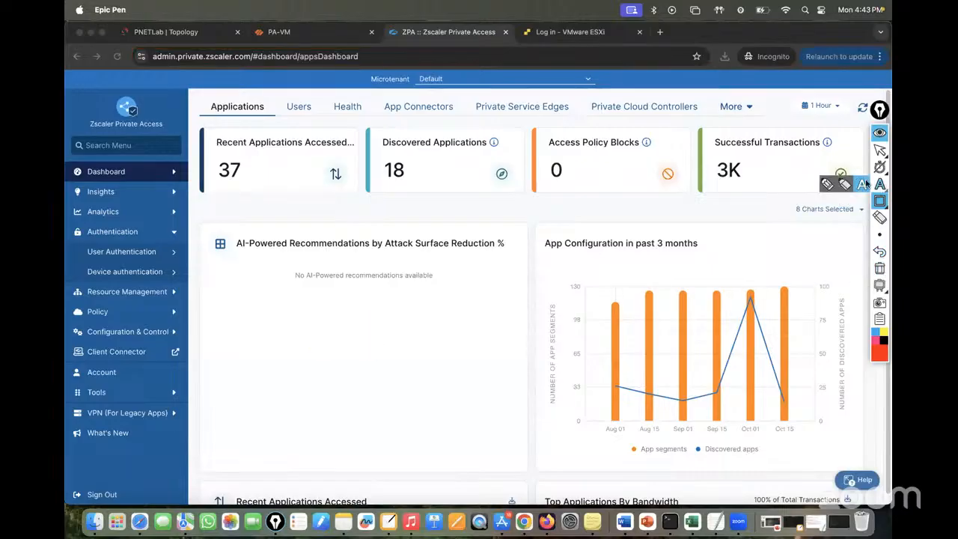
click(329, 341)
text(ZPA--)
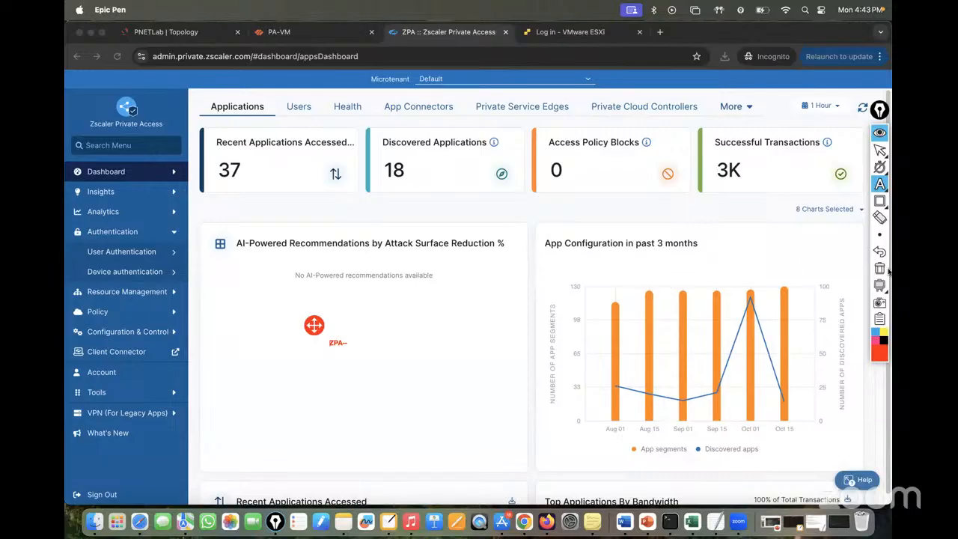
click(880, 268)
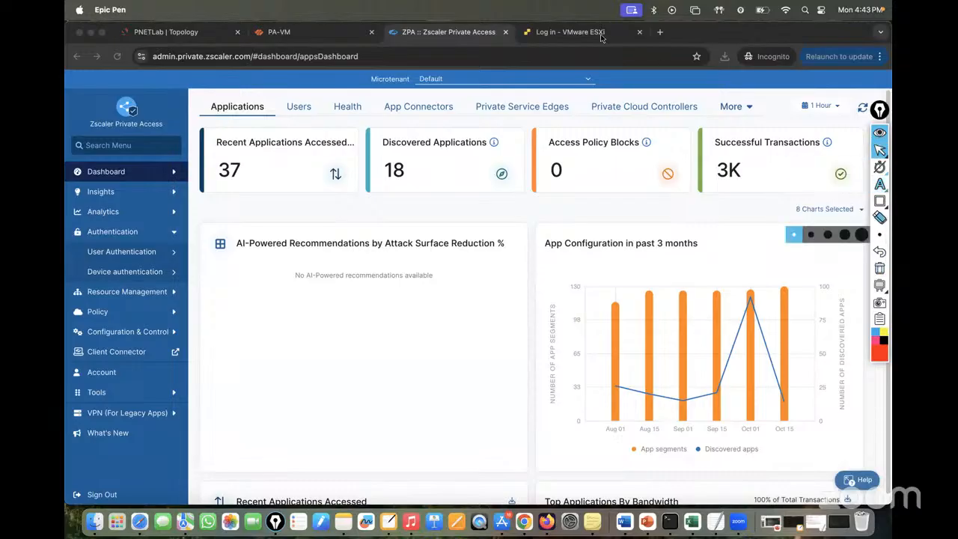
Step: Log in to the VMware ESXi host client at 192.168.1.101 as root with the account password
click(599, 34)
text(a)
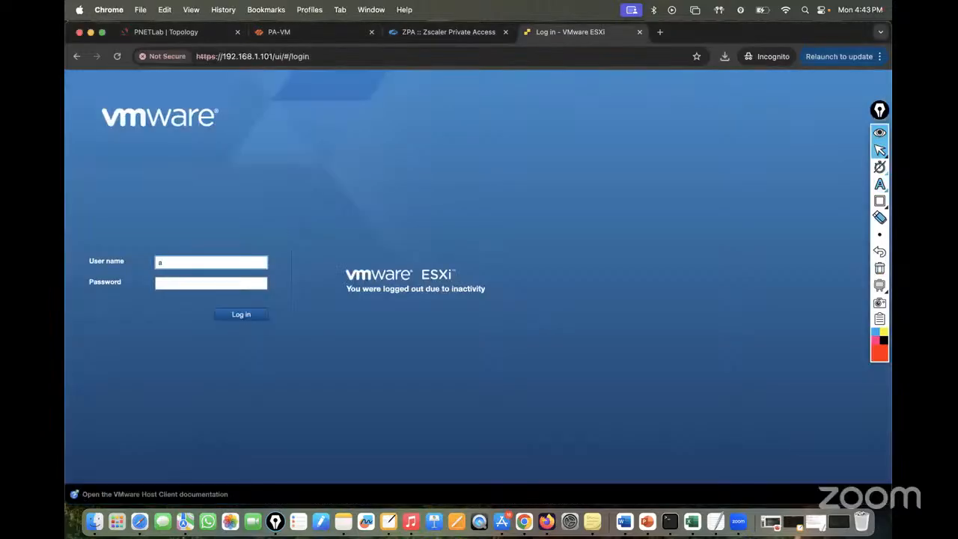
key(BackSpace)
text(root)
key(Tab)
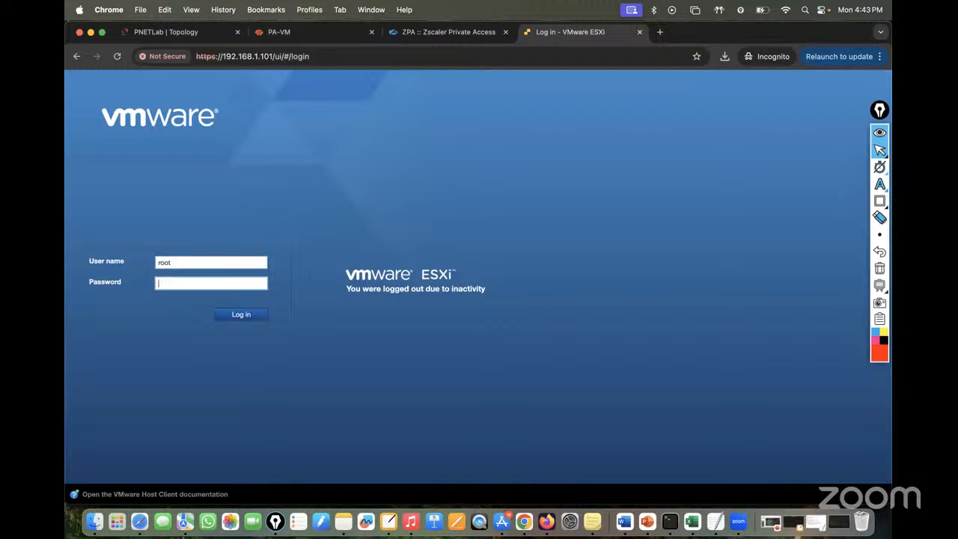
text(••••••••)
click(250, 320)
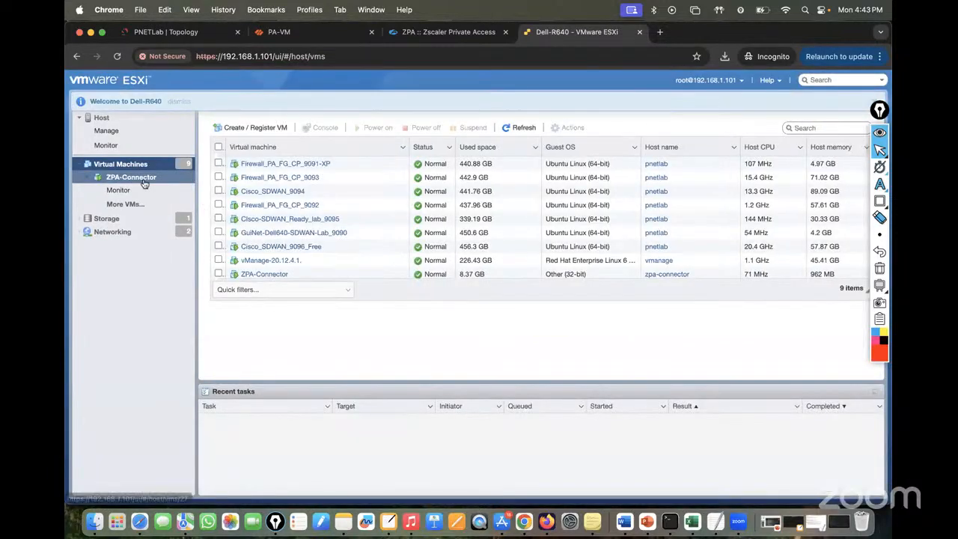
Step: Open the console of the ZPA-Connector virtual machine and unlock it with the account password
click(143, 180)
click(285, 195)
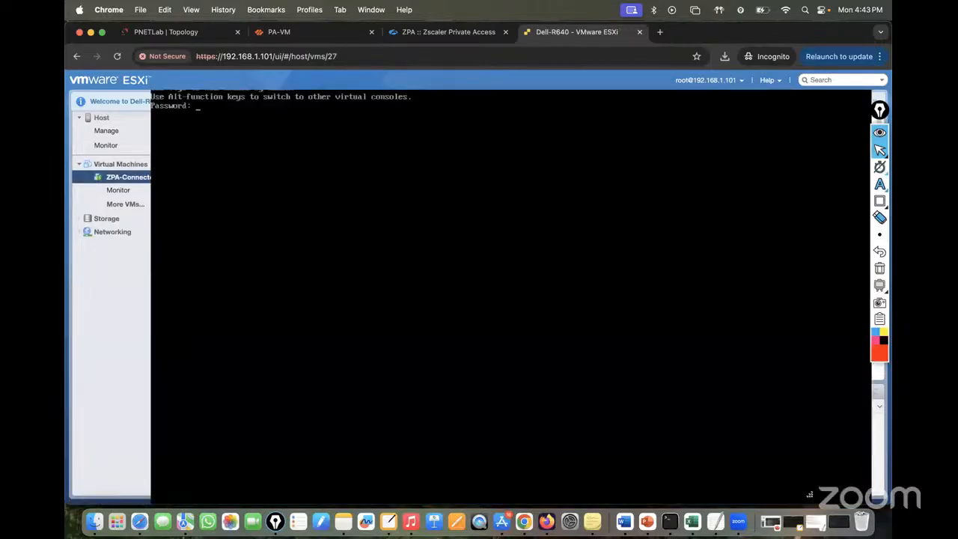
key(Return)
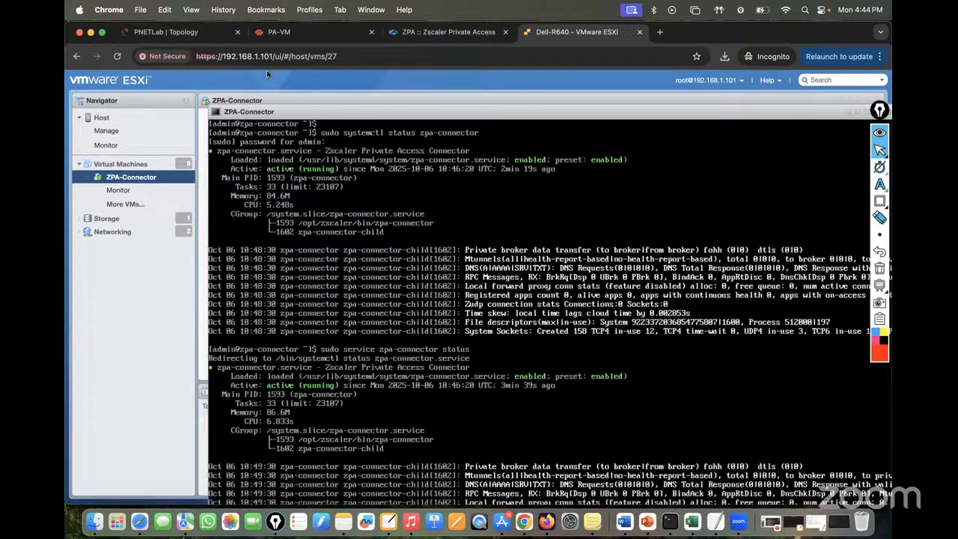
Step: Minimize the ZPA-Connector console, restore it and expand it to full screen
drag(746, 108, 733, 105)
drag(837, 109, 750, 101)
click(750, 102)
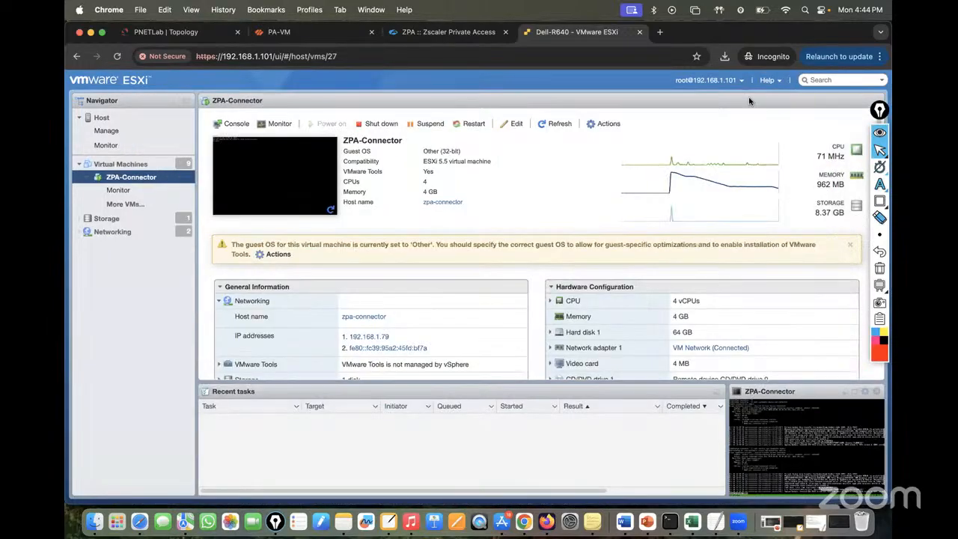
click(854, 394)
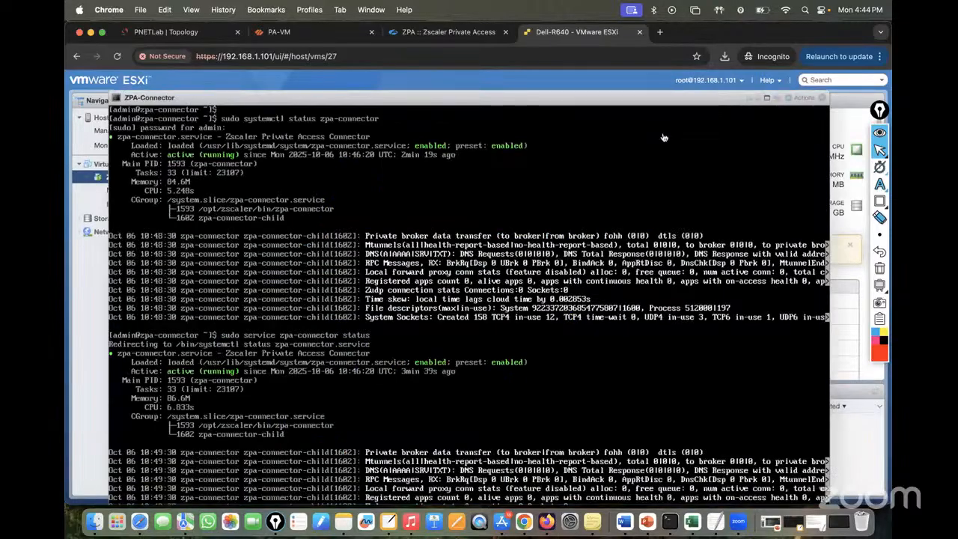
click(771, 99)
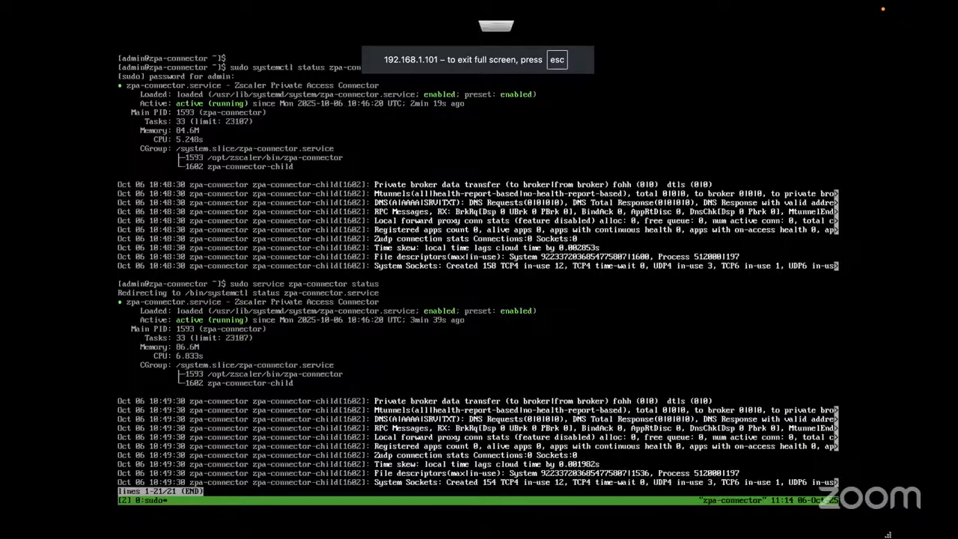
Step: Quit the old status listing, run "sudo service zpa-connector status" with the admin's sudo password, and exit full screen
key(q)
key(Return)
key(Return)
key(Return)
key(Return)
key(Return)
key(Return)
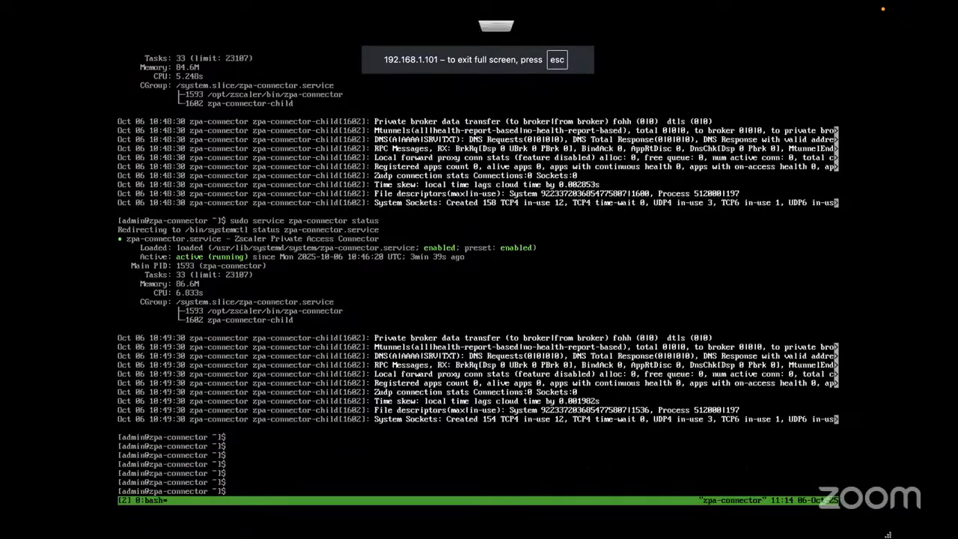
text(sudo se)
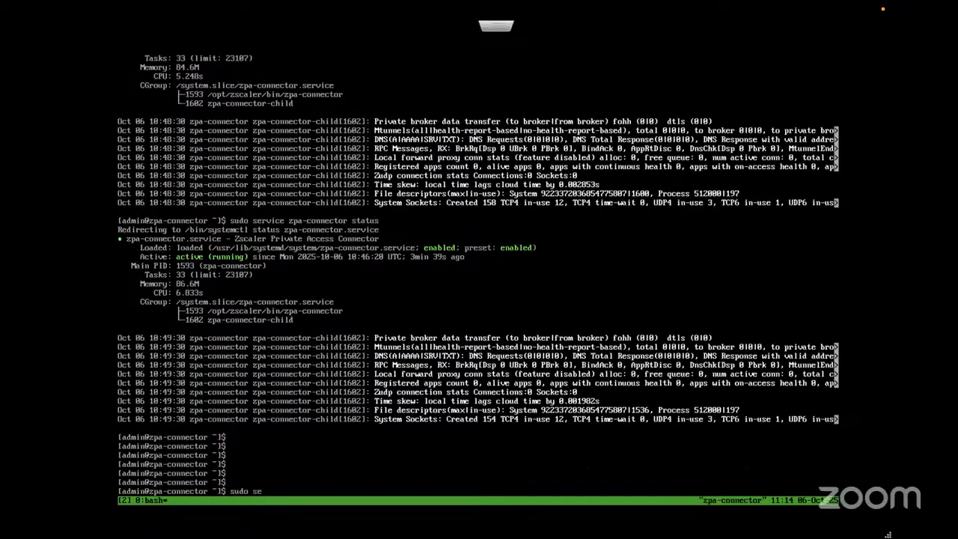
text(rvice zpa-connector stat)
text(us)
key(Return)
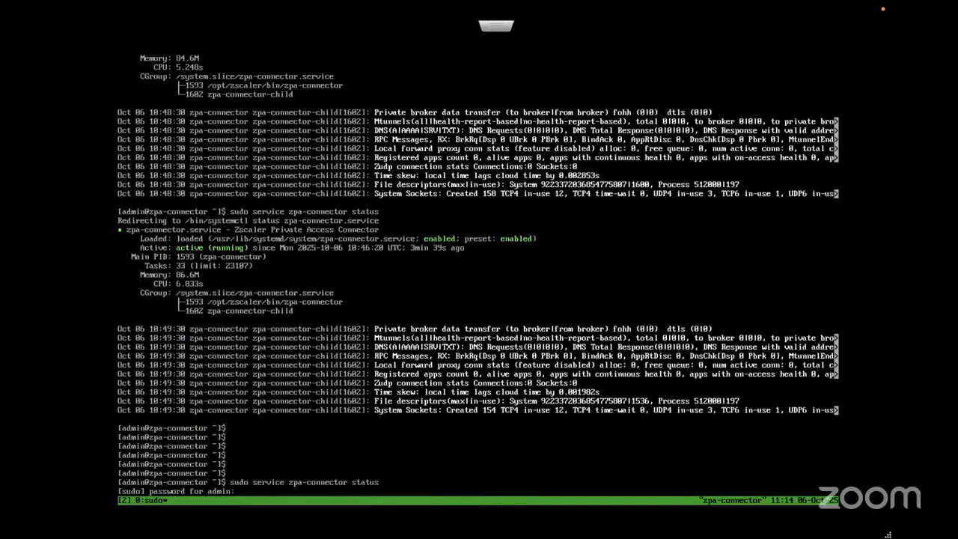
key(Return)
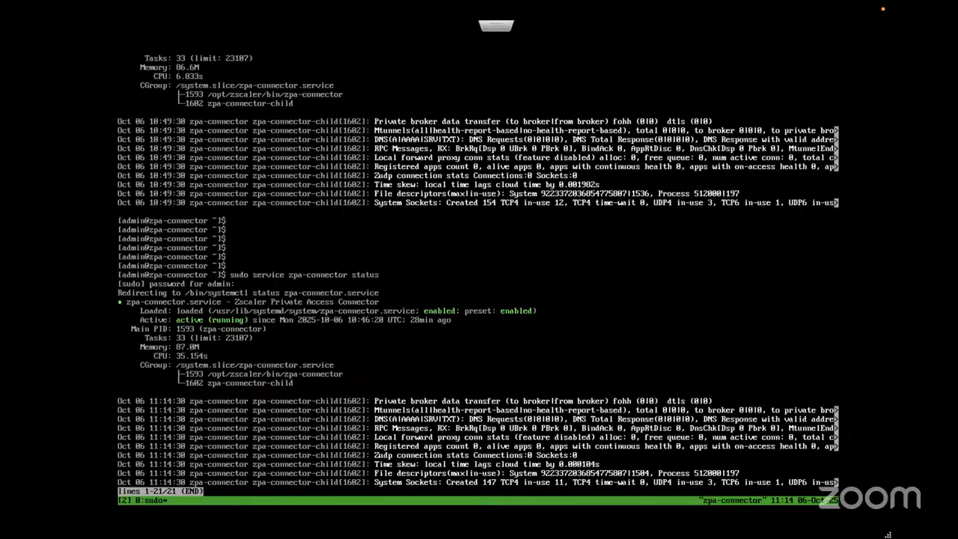
key(Escape)
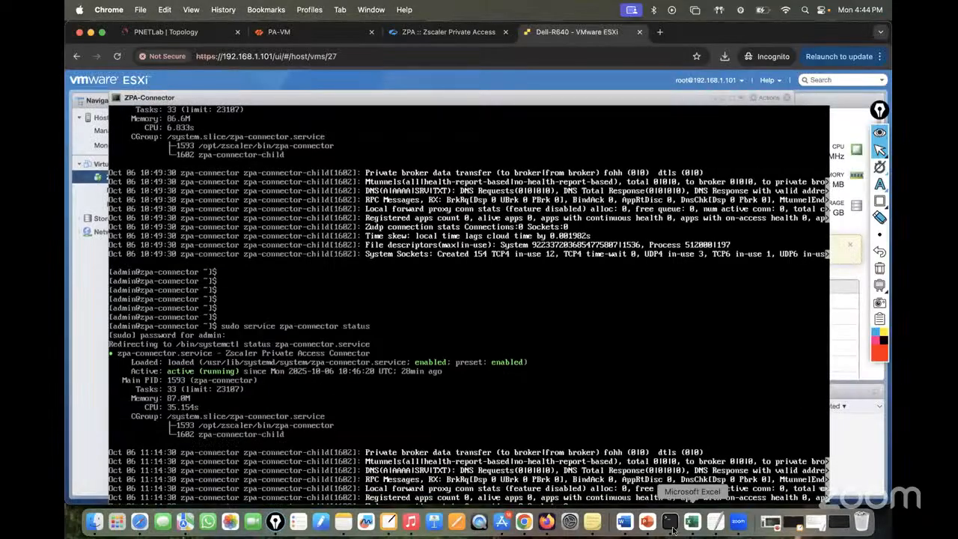
click(838, 522)
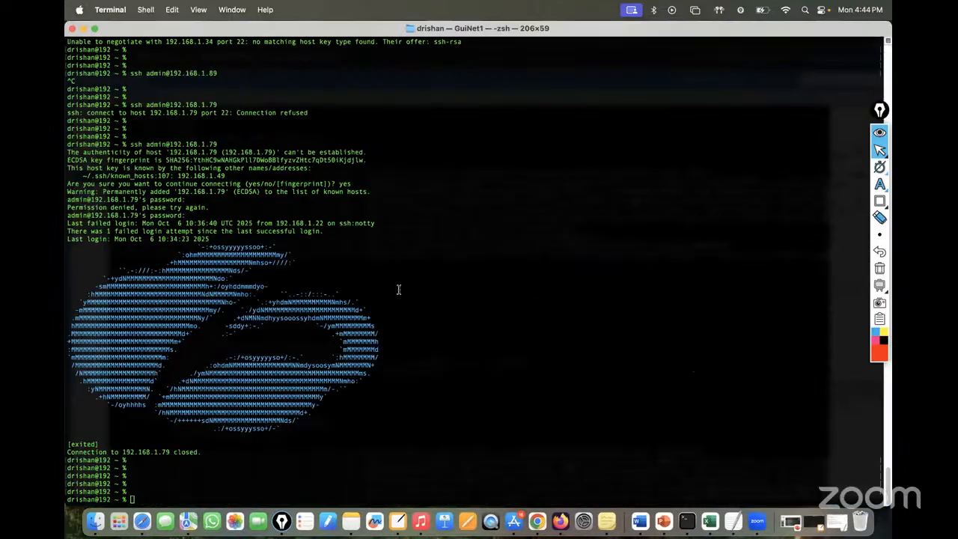
key(Return)
key(Return)
key(Return)
key(Return)
key(Return)
key(Return)
key(Return)
key(Return)
key(Return)
key(Up)
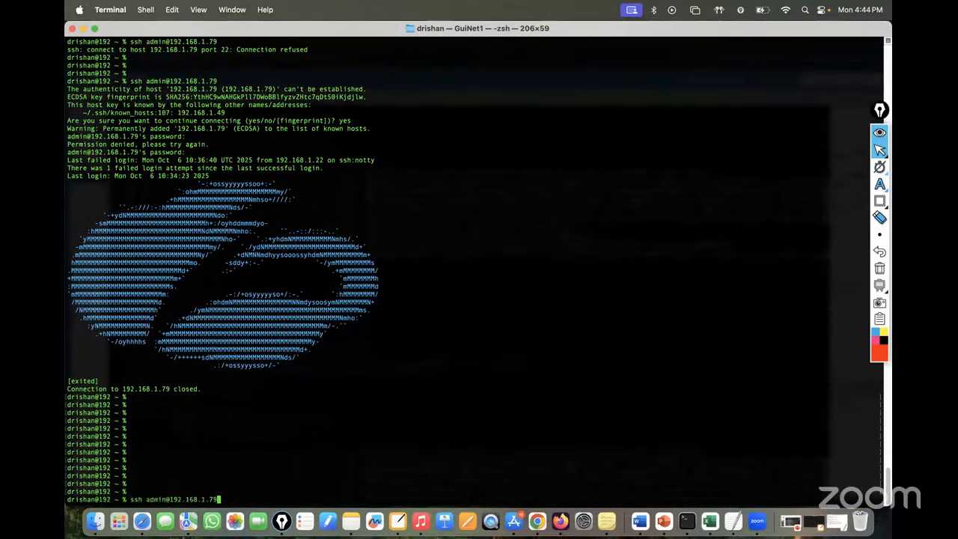
key(Return)
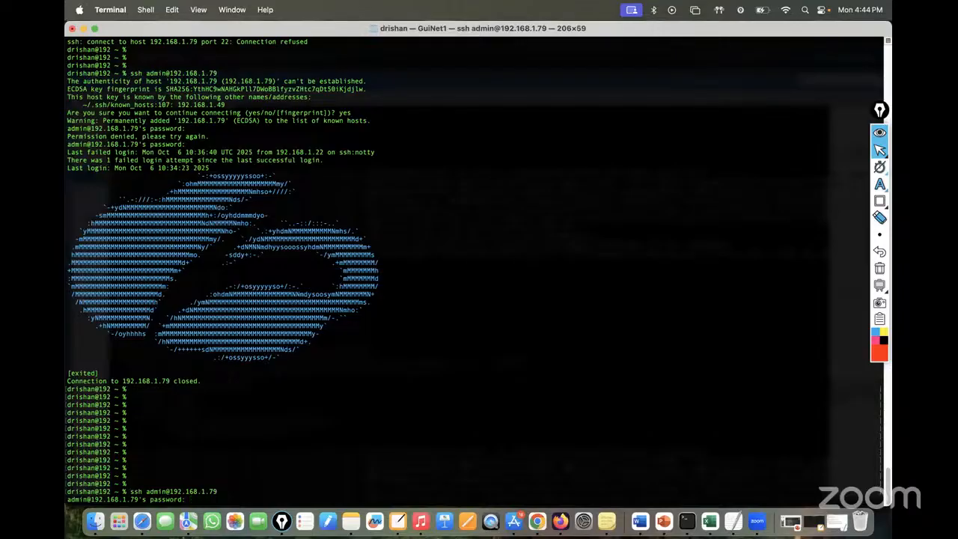
key(Return)
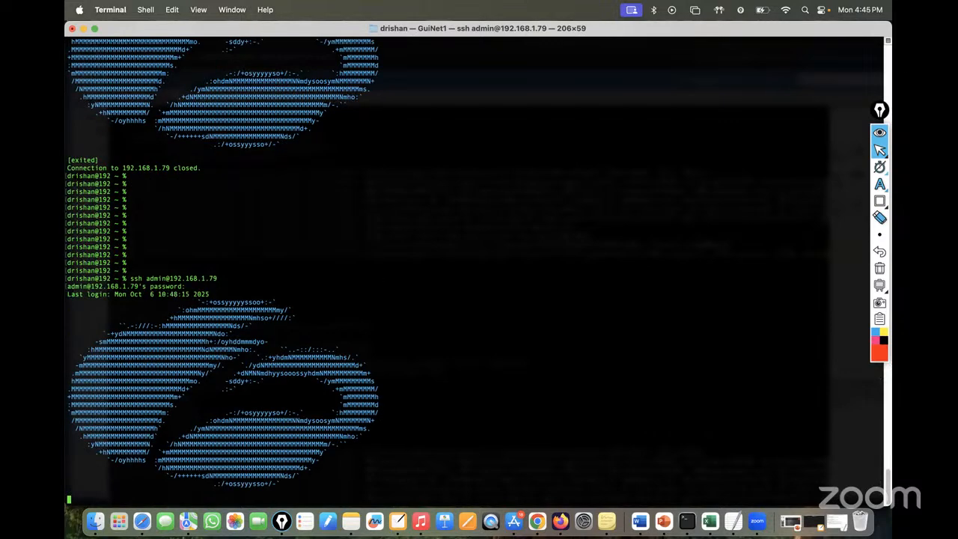
key(Return)
key(Return)
key(Return)
key(Return)
key(Return)
key(Return)
key(Return)
key(Return)
key(Return)
key(Return)
key(Return)
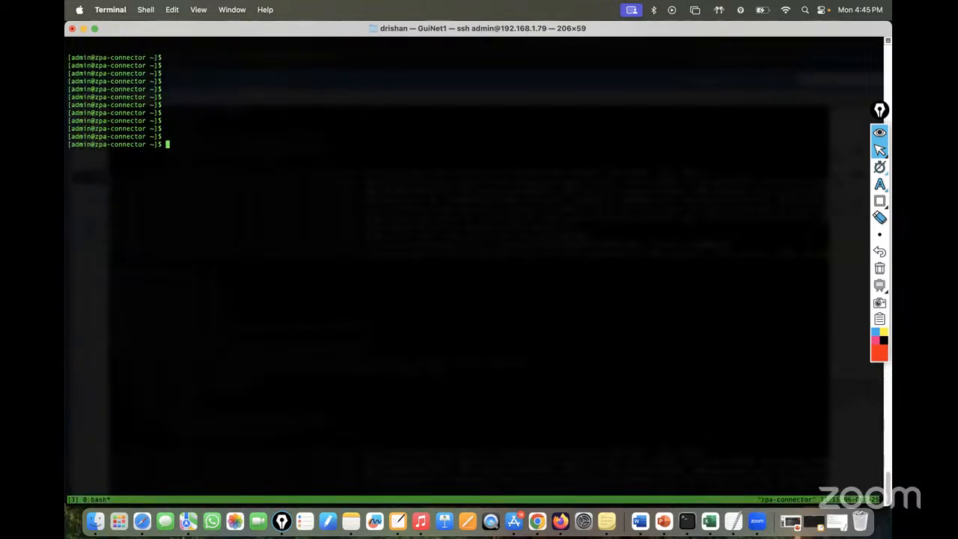
Step: Try to check the connector service over SSH with "sudo service zpa-connector statuas", entering the admin's sudo password
text(sudo servuce)
key(BackSpace)
key(BackSpace)
key(BackSpace)
key(BackSpace)
text(ice zpa-connector statuas)
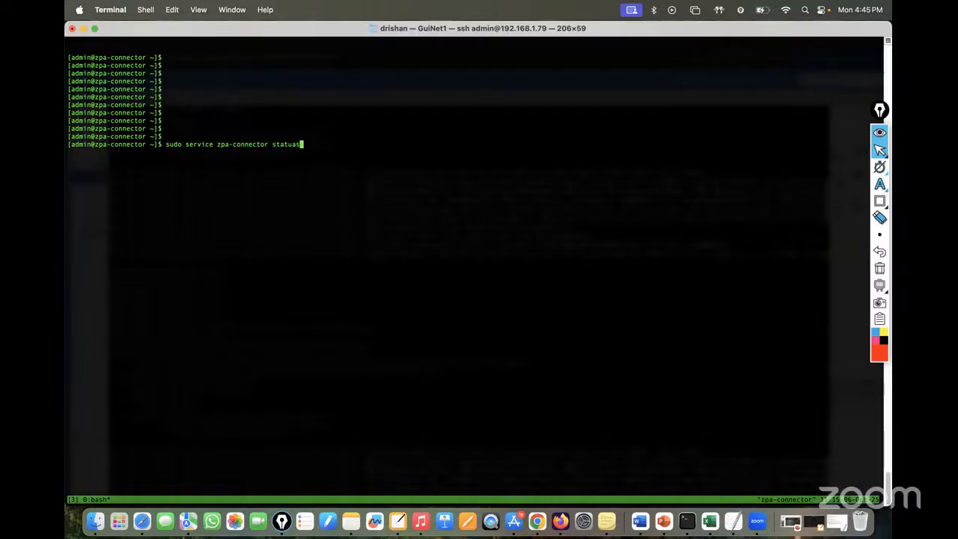
key(Return)
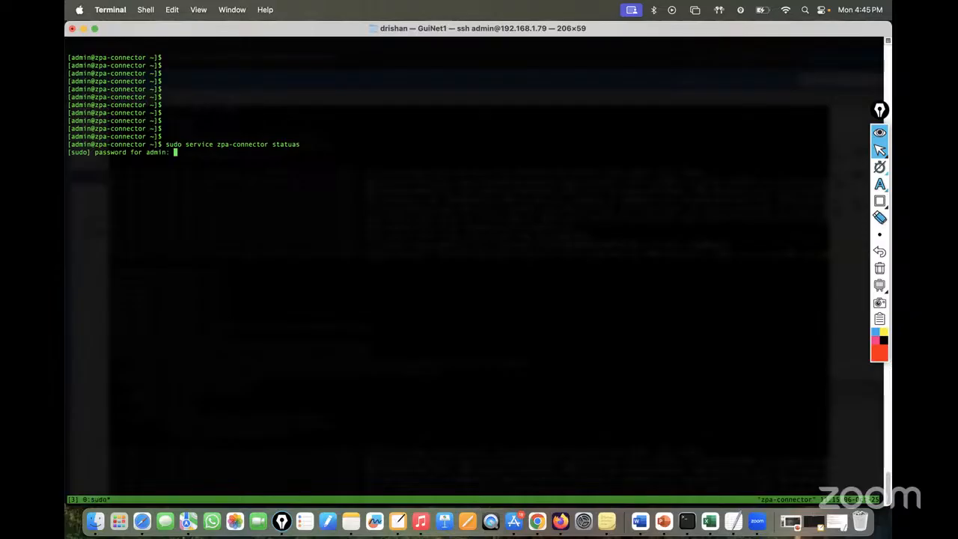
key(Return)
key(Return)
key(Return)
key(Return)
key(Return)
key(Return)
key(Return)
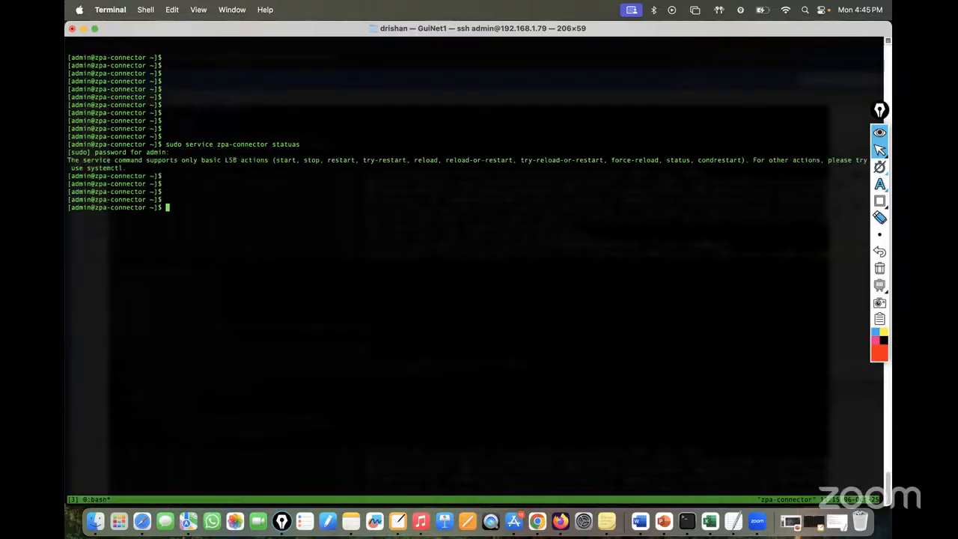
key(Return)
key(Return)
key(Return)
key(Return)
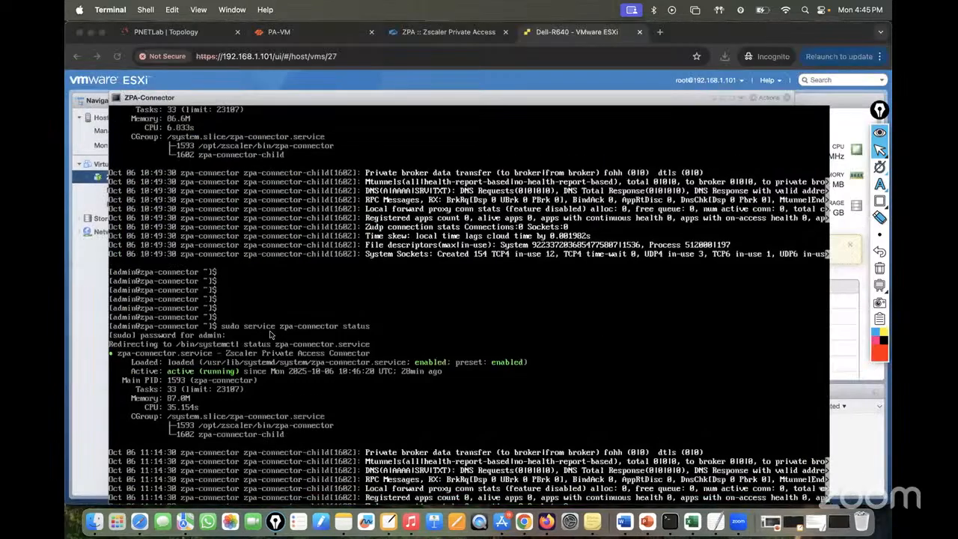
Step: Switch to Chrome and show the Zscaler Private Access dashboard
click(94, 326)
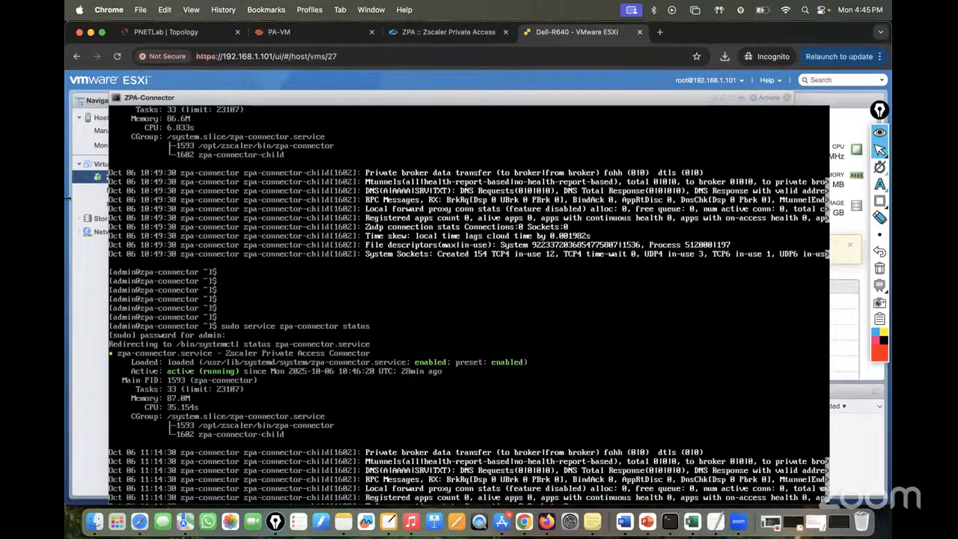
click(445, 32)
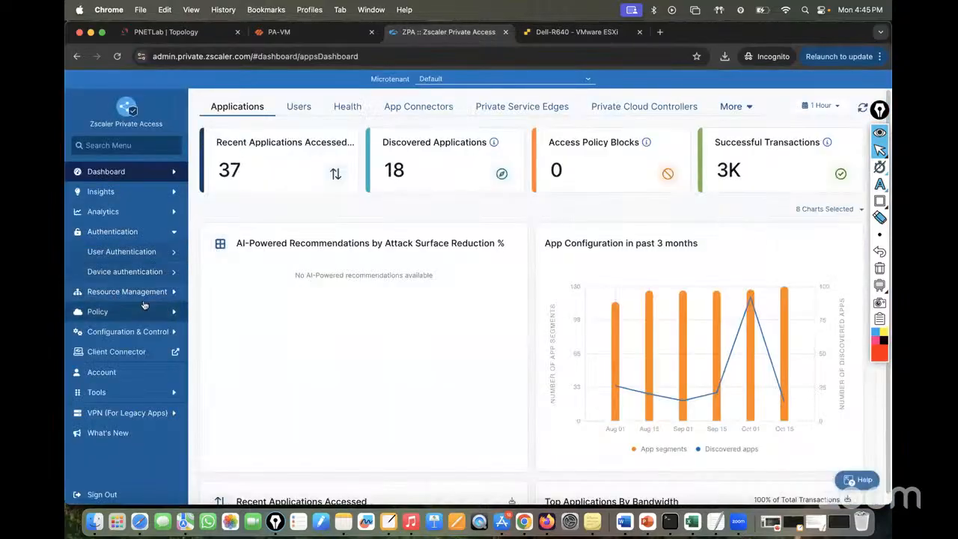
Step: Switch to Terminal, run "ip addr show" on the connector, and highlight the inet address of interface ens192
click(670, 522)
key(Return)
key(Return)
key(Return)
key(Return)
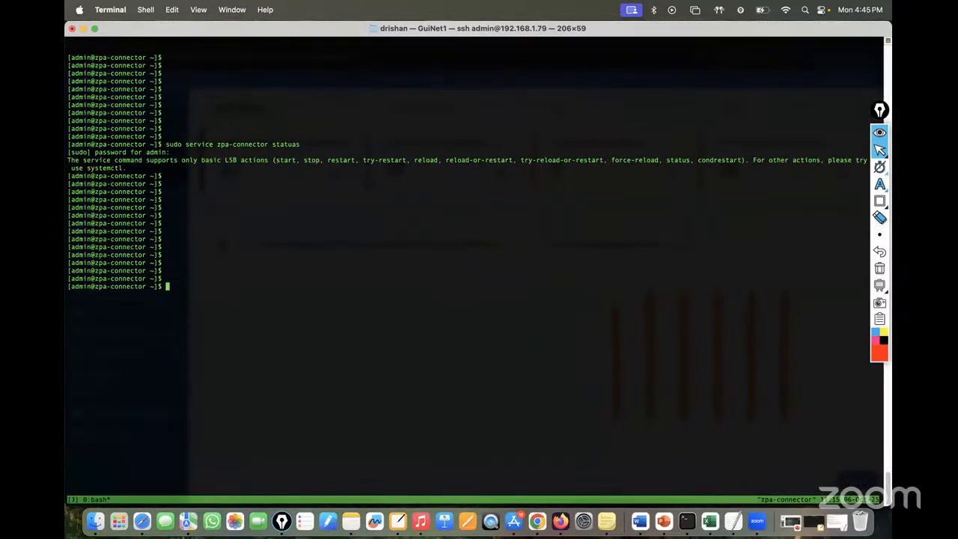
text(ip addr show)
key(Return)
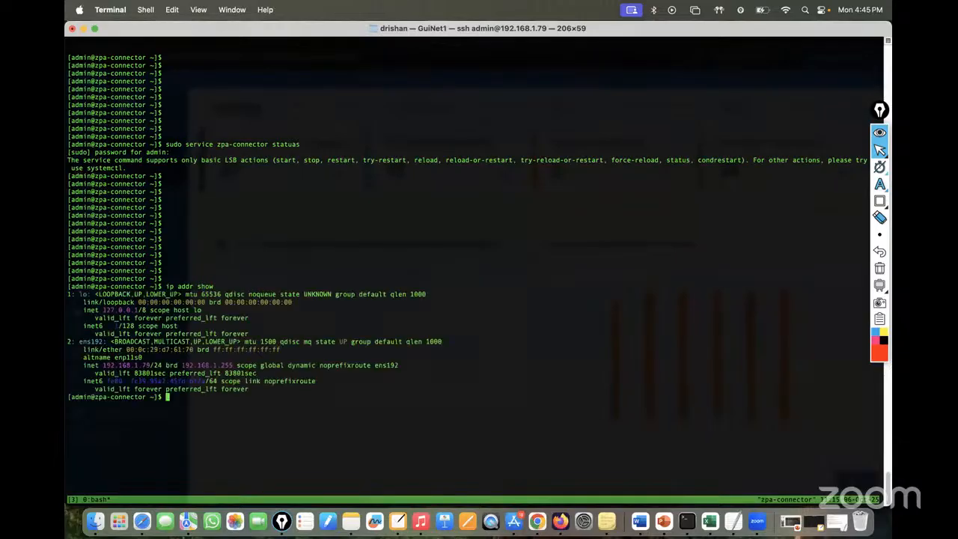
drag(103, 366, 150, 365)
Step: Switch to Chrome, open the App Connectors list under Private Infrastructure, and collapse the annotation toolbar
click(537, 522)
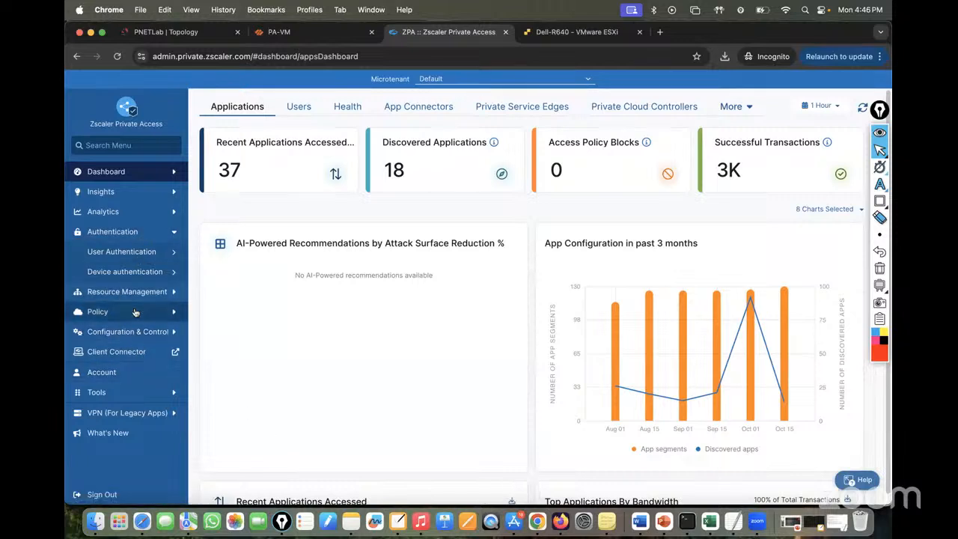
click(169, 292)
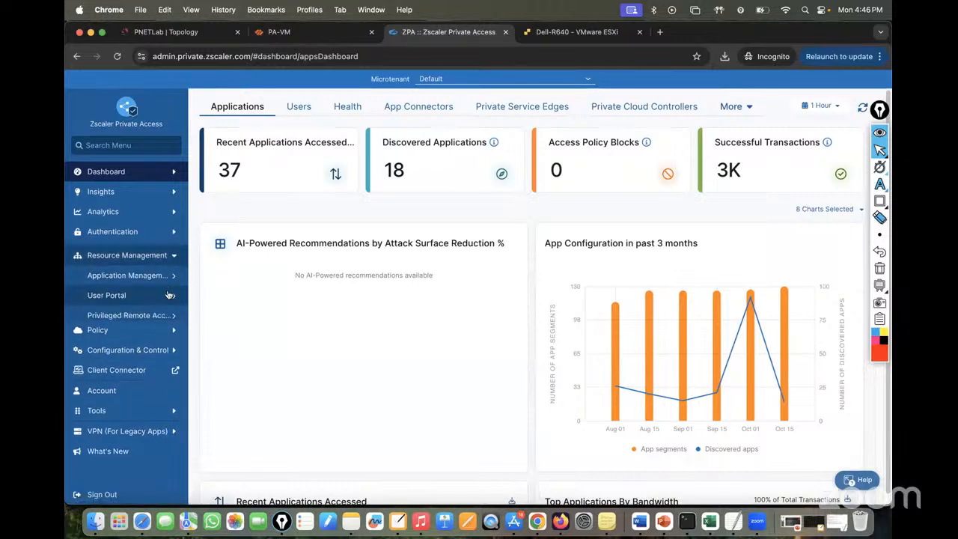
click(143, 350)
click(141, 313)
click(134, 353)
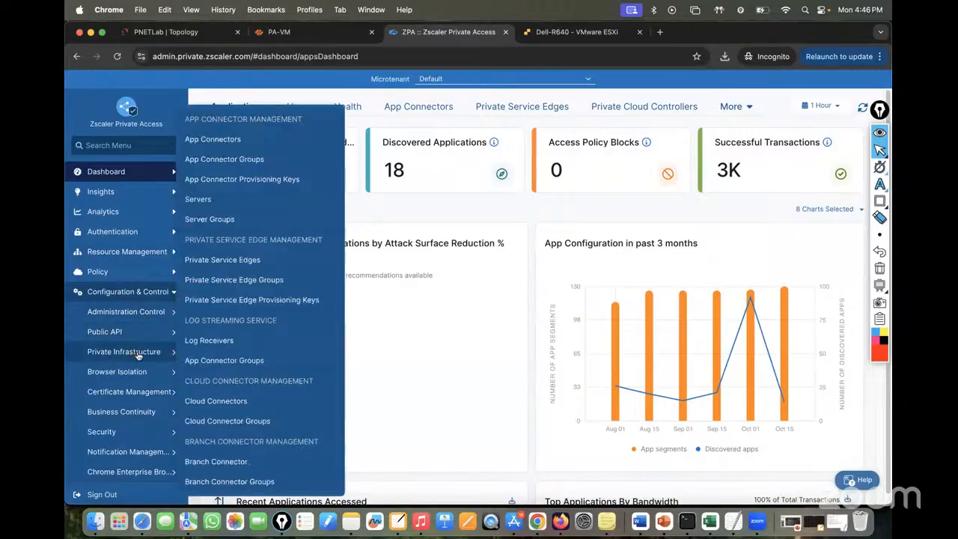
click(212, 140)
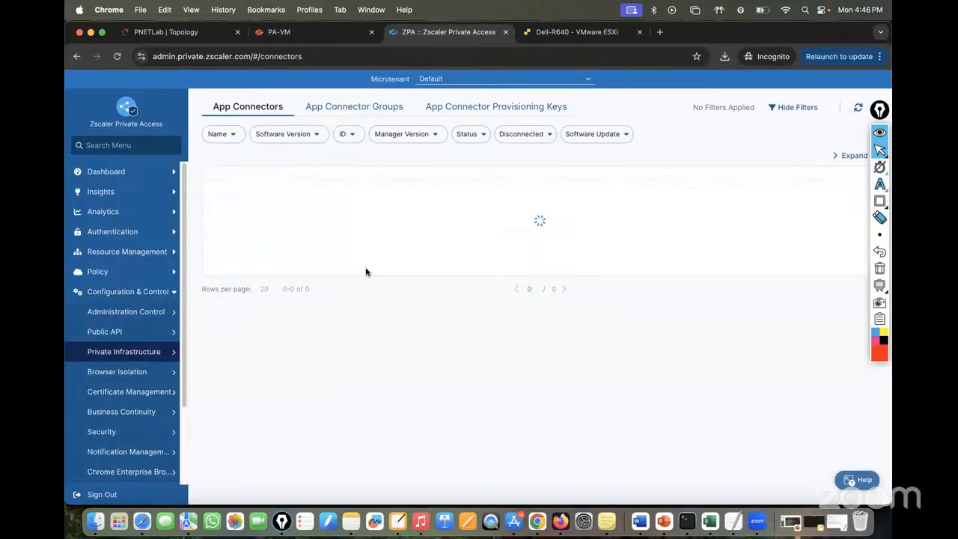
click(881, 134)
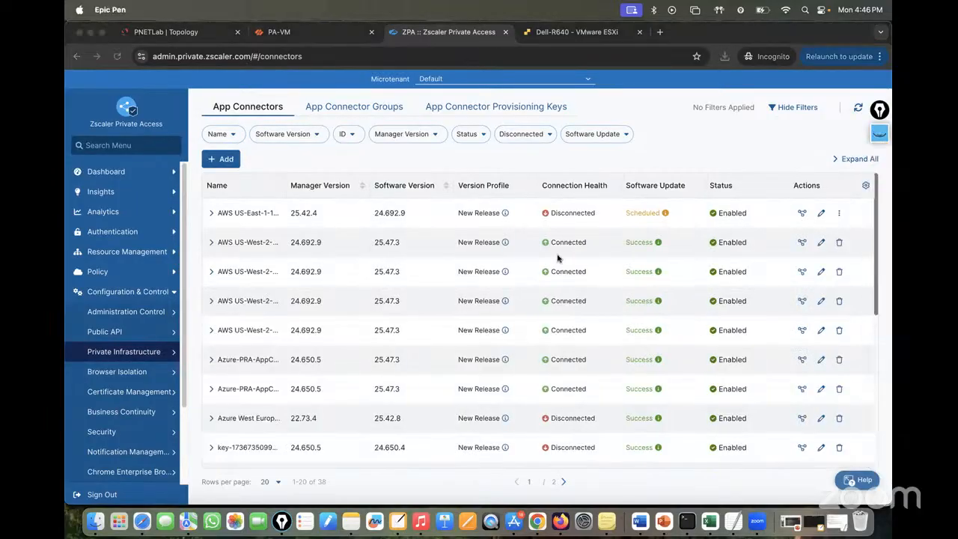
Step: Go to the second page of the App Connectors list and expand the connected ZTB-Singapore connector with manager version 25.45.1
scroll(560, 258, down, 5)
click(565, 484)
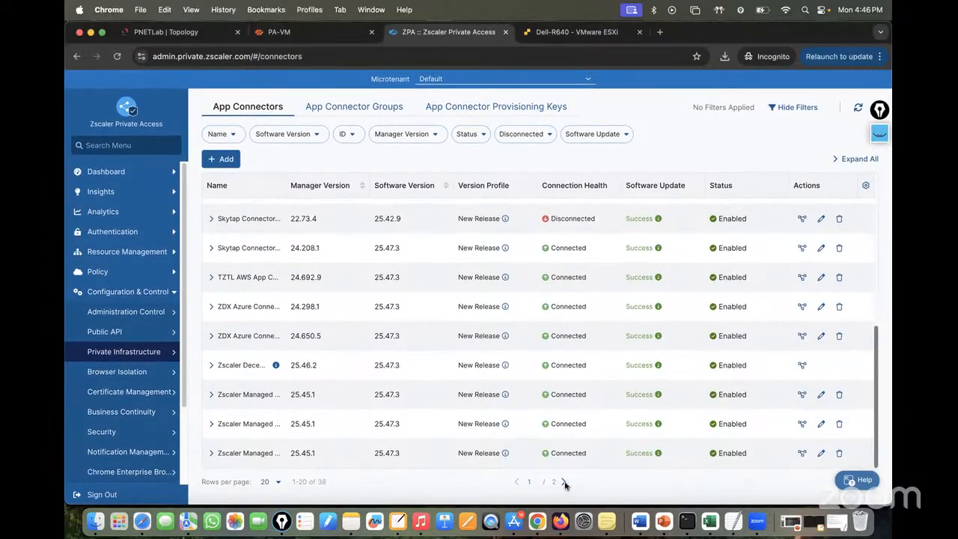
click(564, 482)
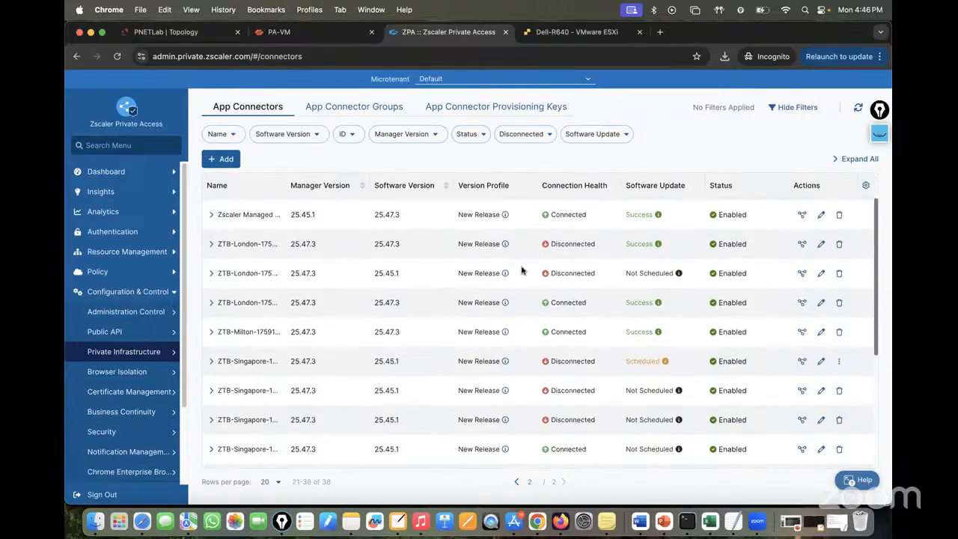
scroll(522, 271, down, 5)
scroll(460, 380, down, 1)
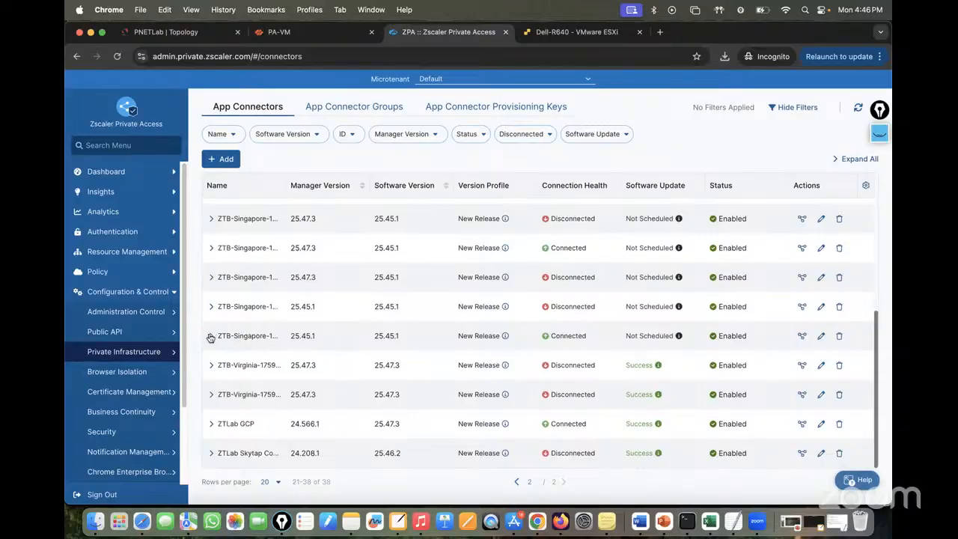
click(210, 338)
scroll(352, 349, down, 4)
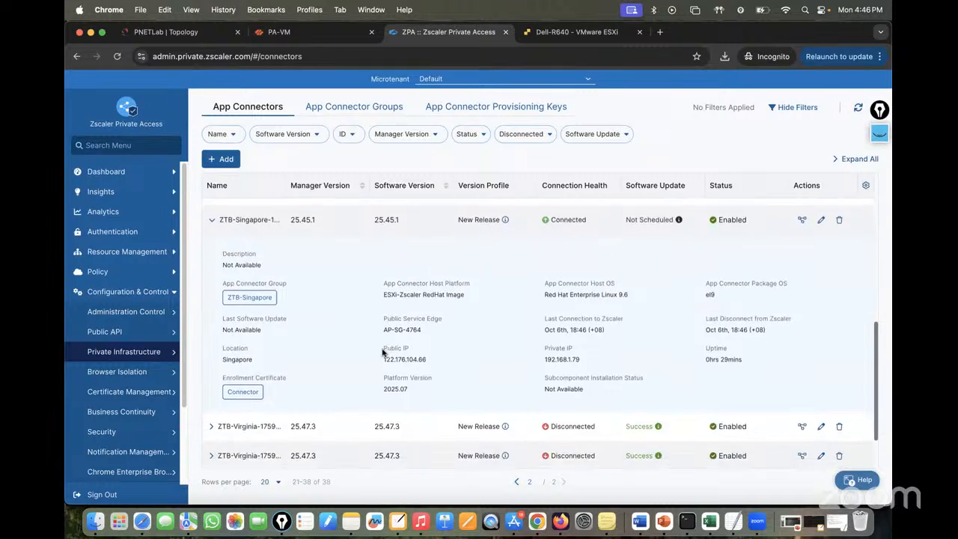
Step: Highlight the ZTB-Singapore connector's private IP, compare it with the ens192 address in Terminal, and return to Chrome
drag(578, 345, 522, 351)
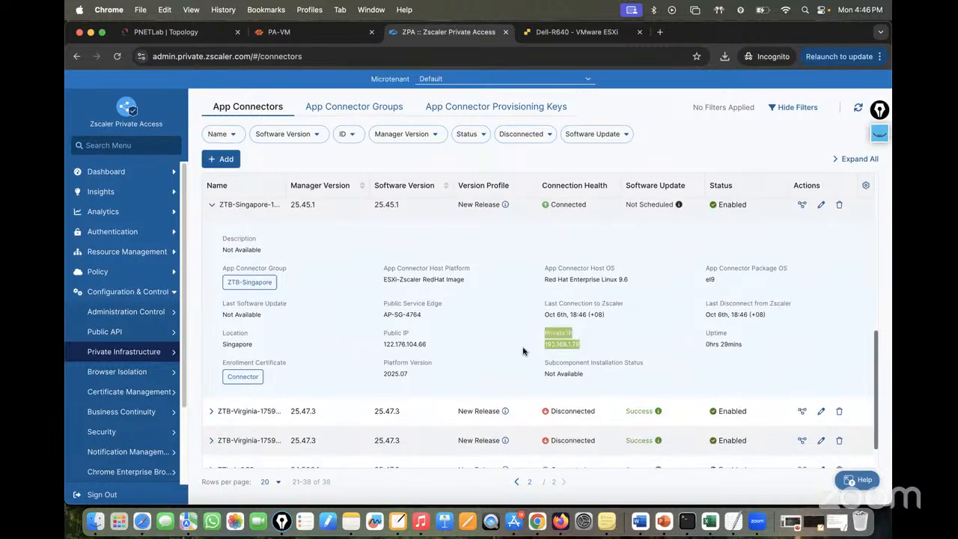
click(523, 351)
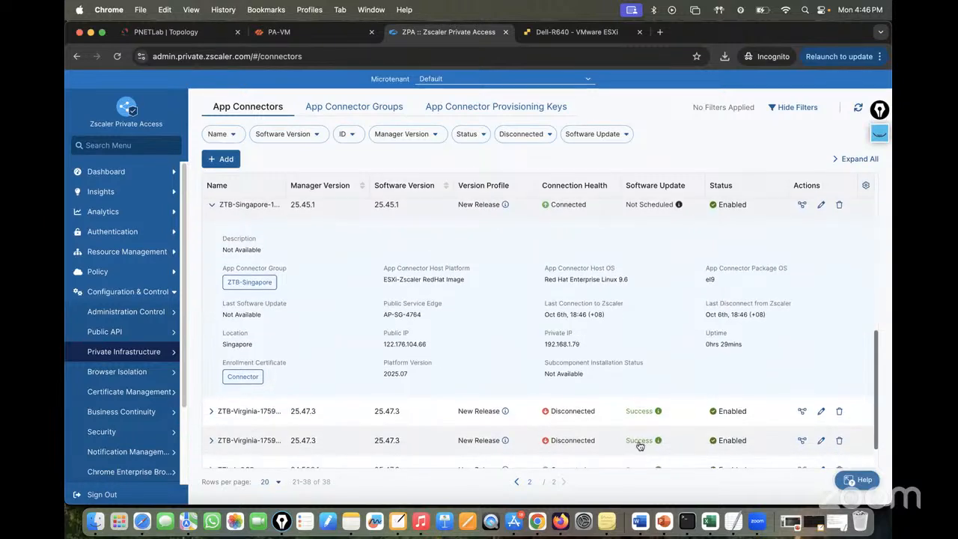
click(687, 522)
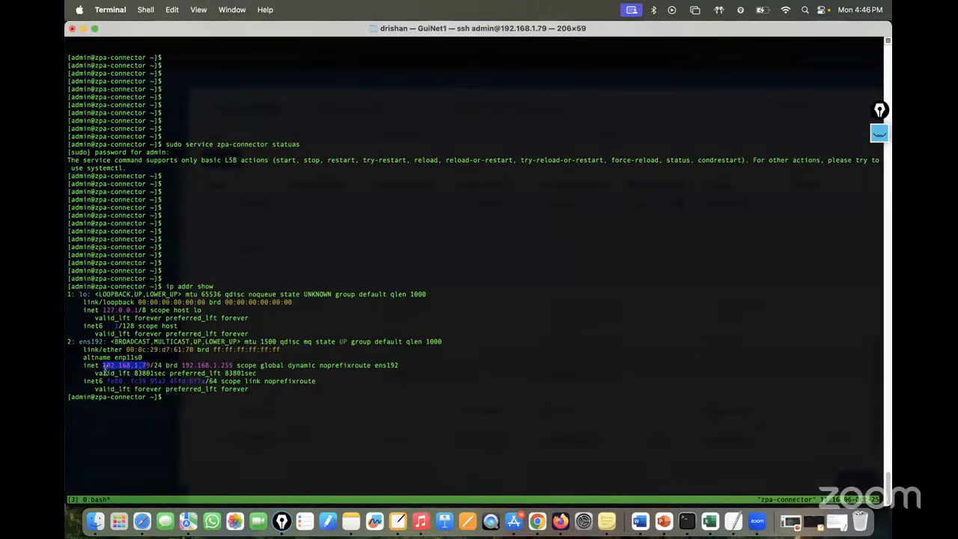
drag(103, 365, 177, 365)
click(82, 28)
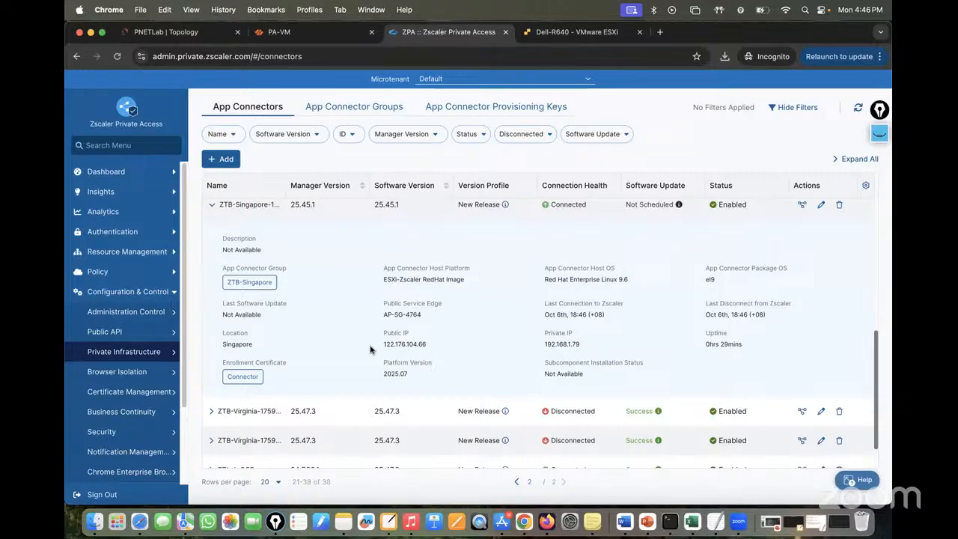
Step: Highlight the connector's public IP, then search Google for "whatismyip address" in a new browser tab and open whatismyipaddress.com
drag(425, 348, 346, 344)
drag(442, 344, 354, 345)
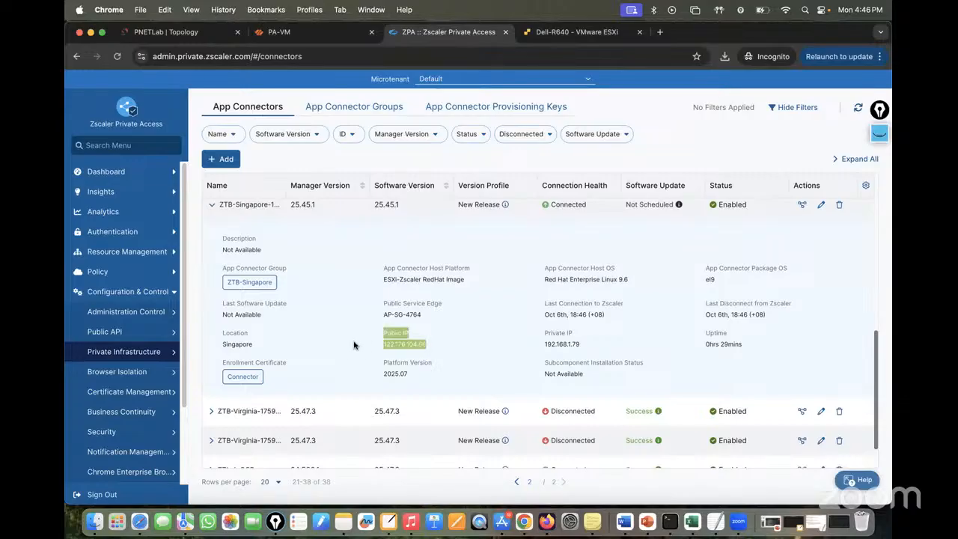
click(659, 33)
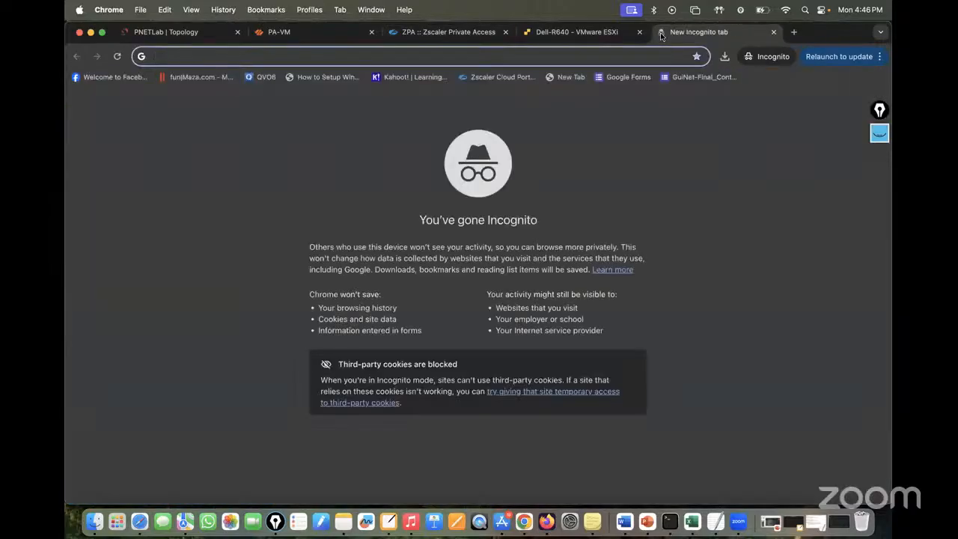
text(goo)
key(Return)
text(w)
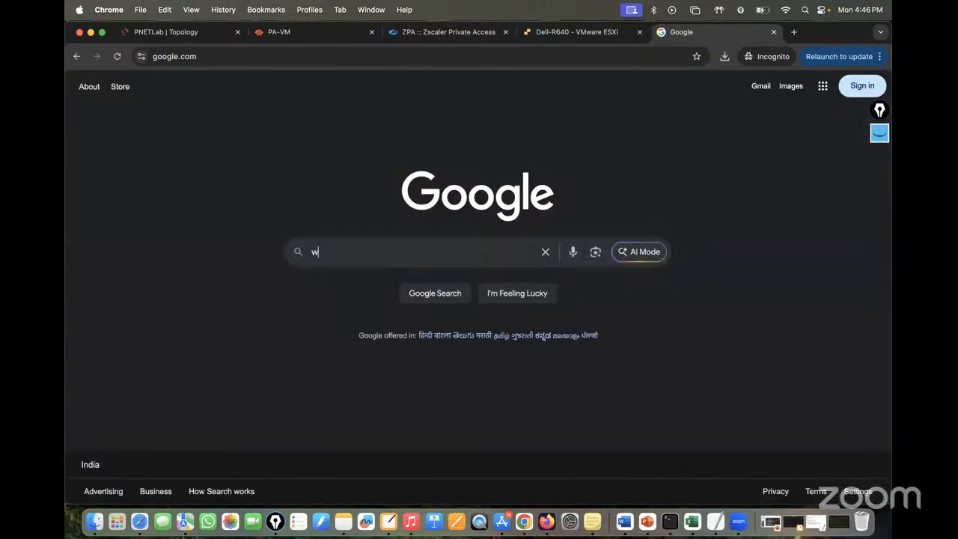
text(hatismy)
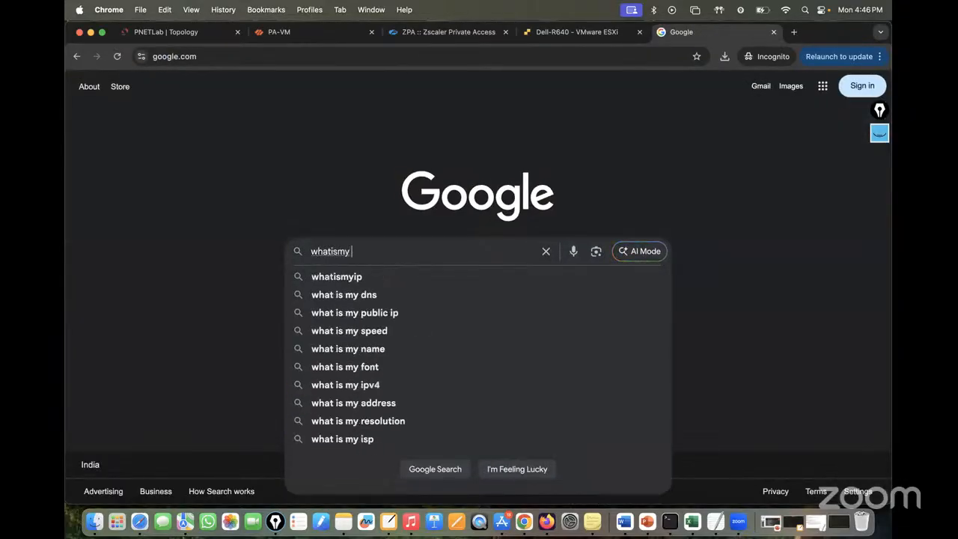
key(BackSpace)
text(ip)
key(Down)
key(Return)
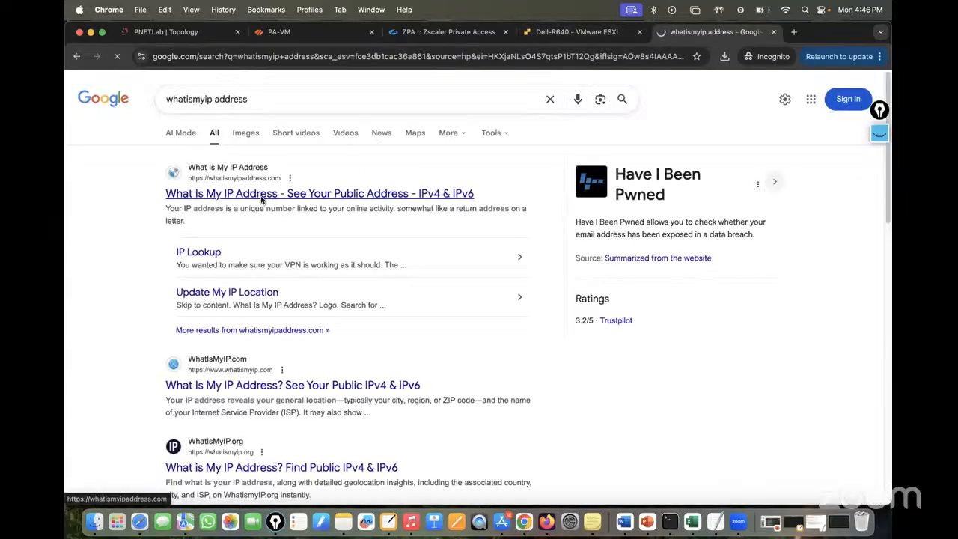
click(261, 193)
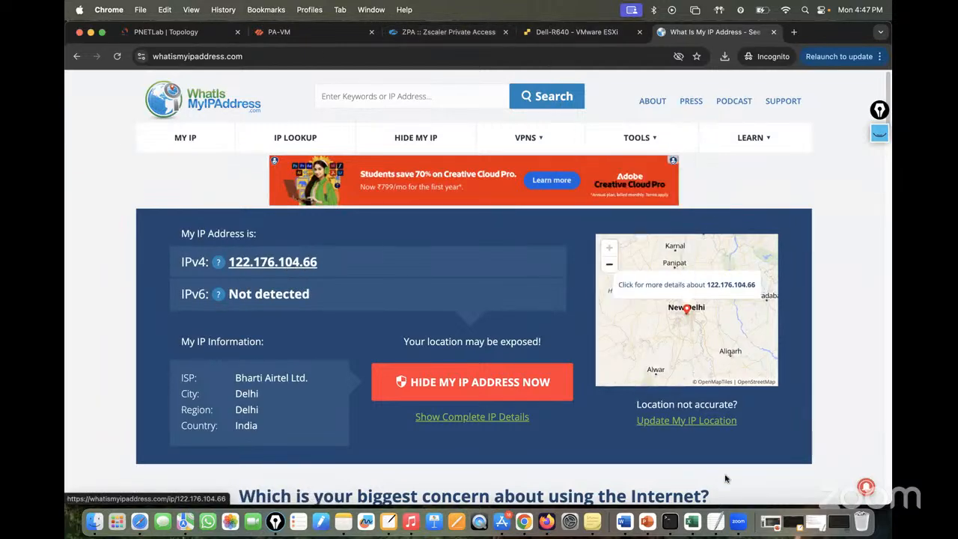
Step: Recheck the connector's address in Terminal, return to the ZPA connector details in Chrome, and highlight the connector's uptime
click(670, 521)
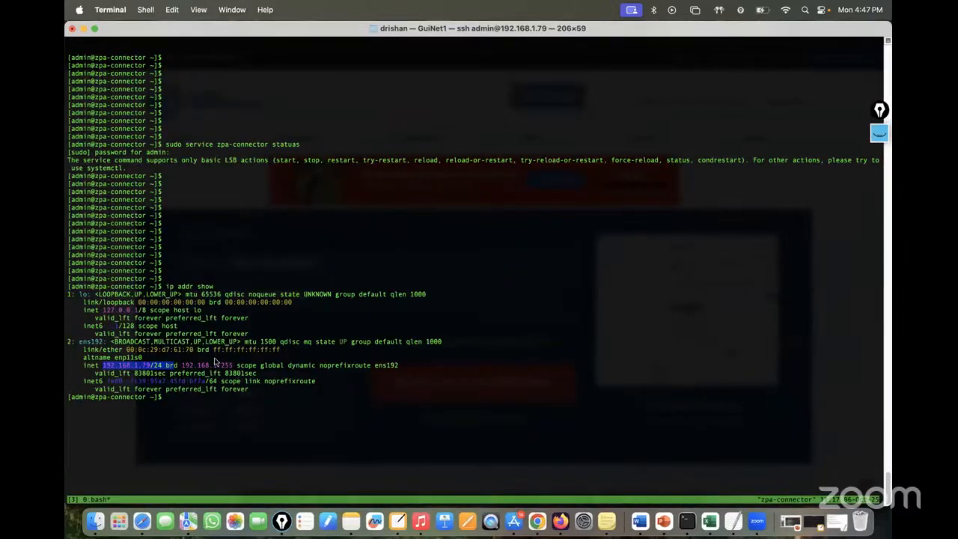
click(83, 28)
click(448, 34)
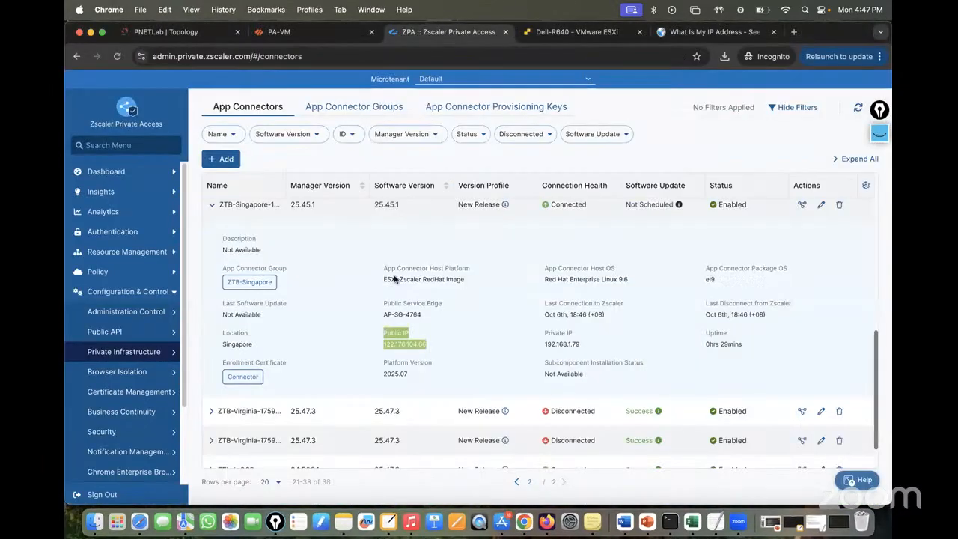
drag(740, 345, 681, 347)
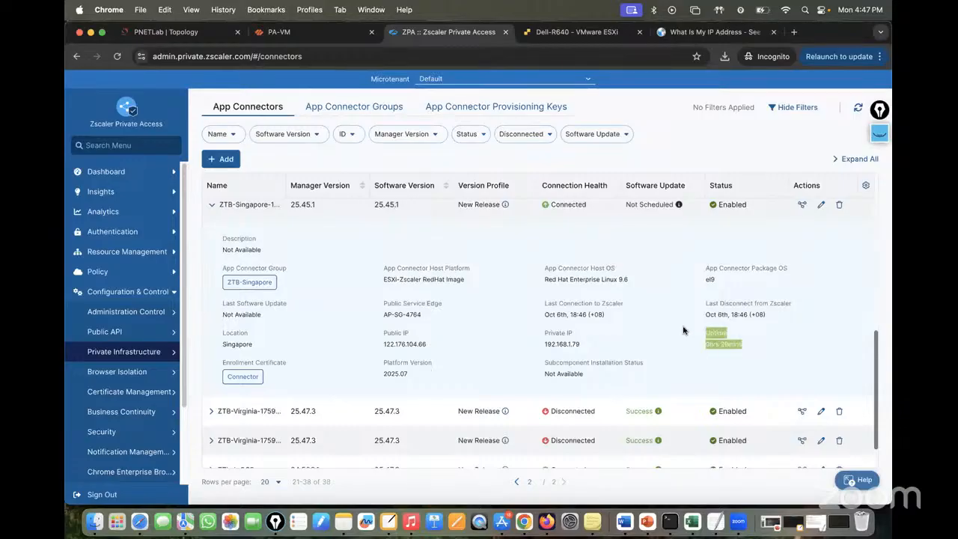
Step: Return to the ZPA dashboard and look through the Users, Health, App Connectors, Private Service Edges, Private Cloud Controllers and additional views
click(96, 293)
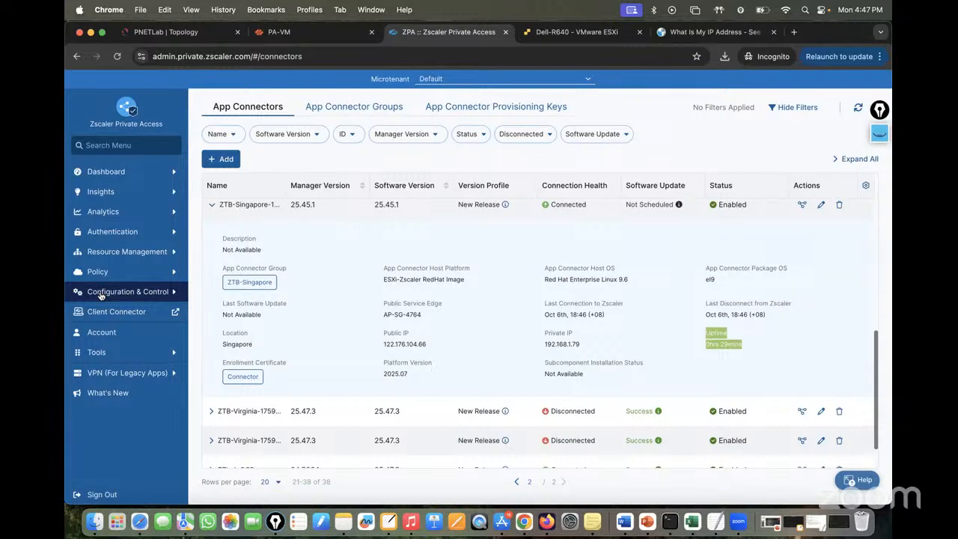
click(124, 117)
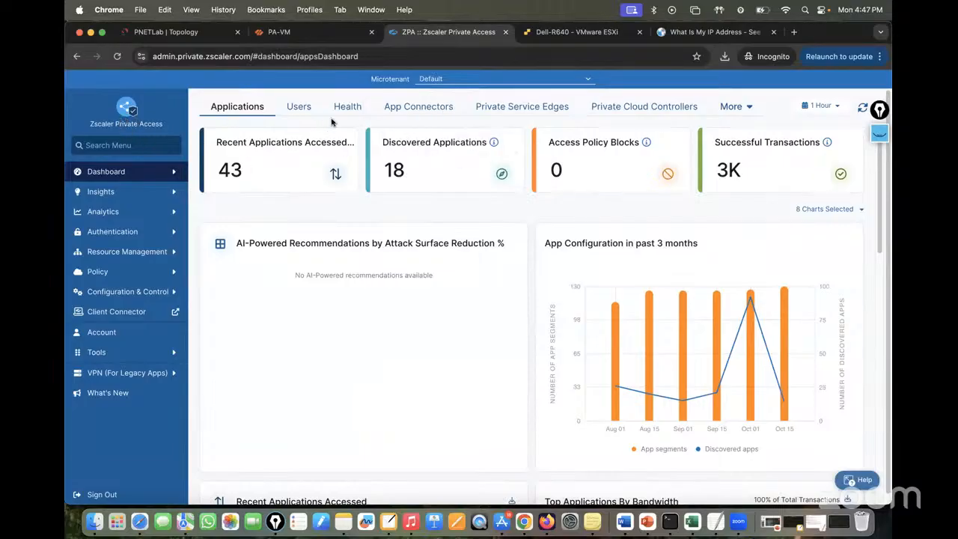
click(299, 108)
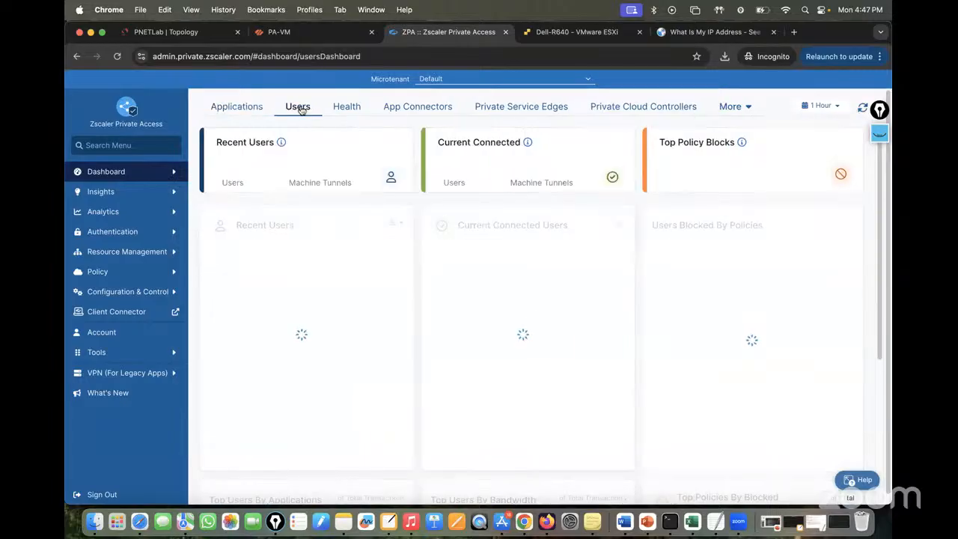
click(347, 109)
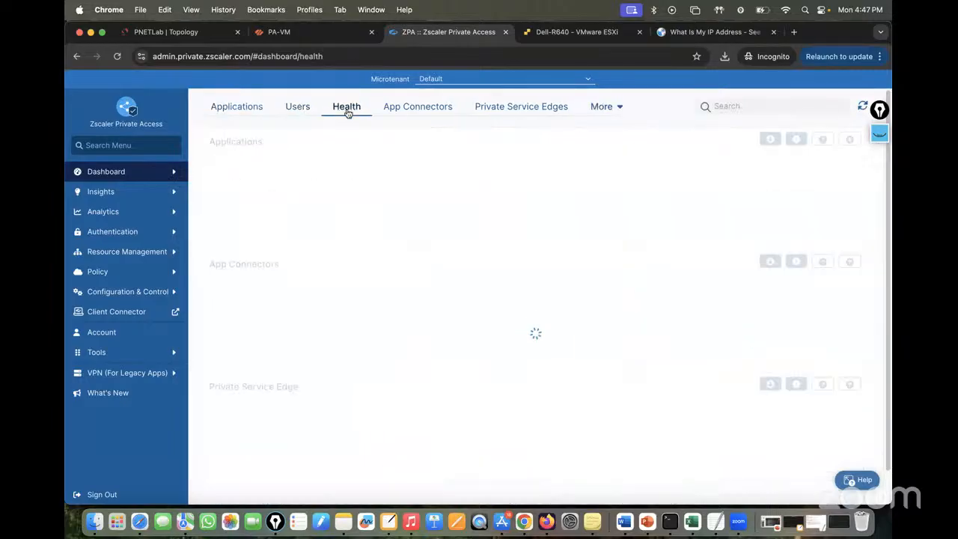
click(420, 110)
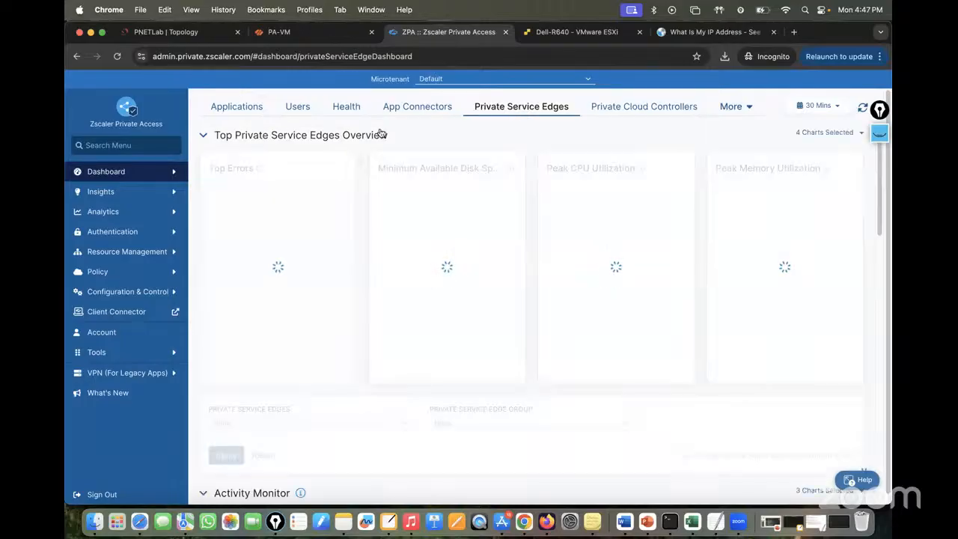
click(627, 109)
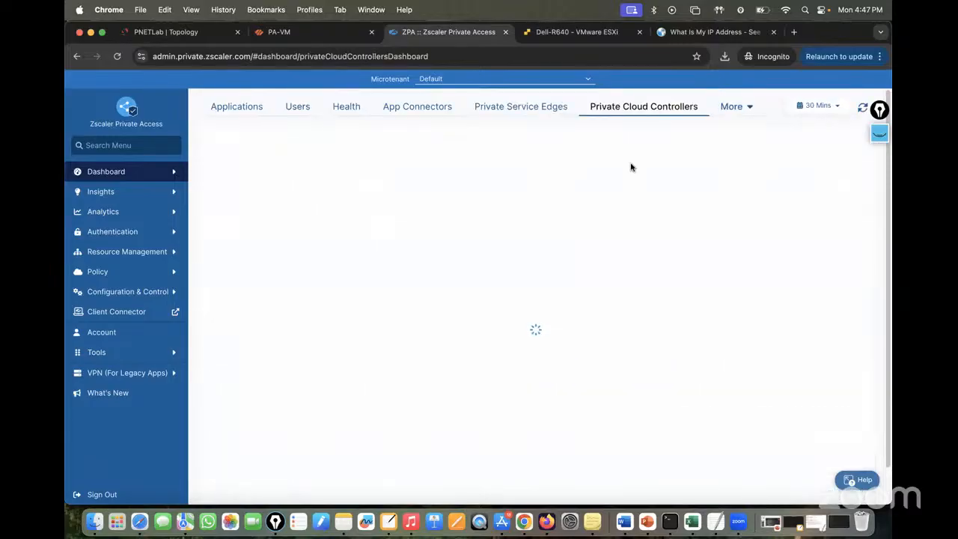
click(744, 117)
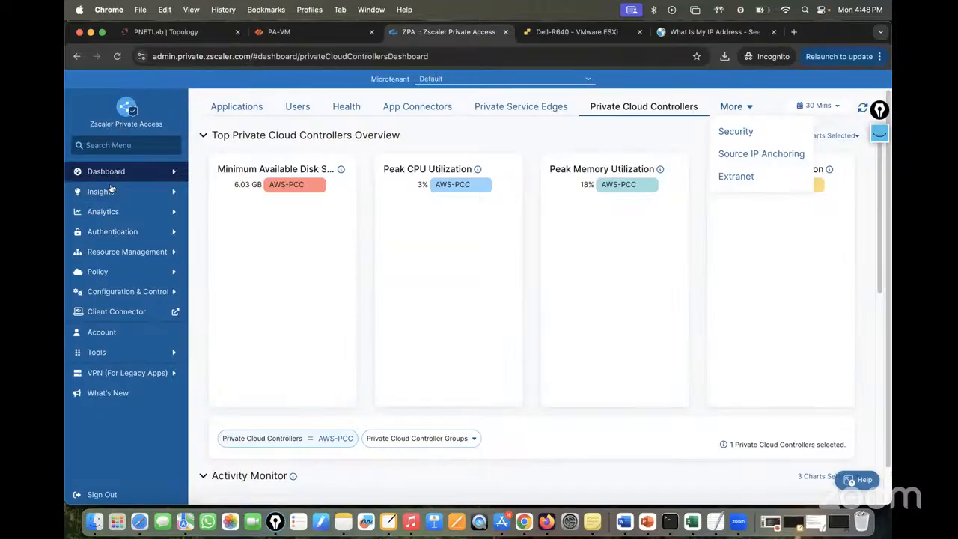
Step: Expand the Dashboard section, view its Users and Applications pages, and open the time-range choices for Applications
click(143, 173)
click(108, 196)
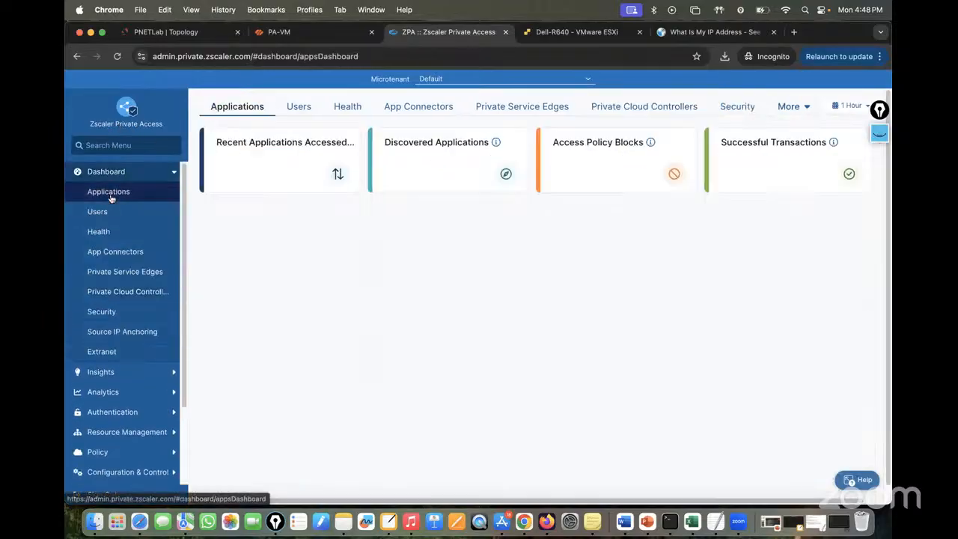
click(97, 212)
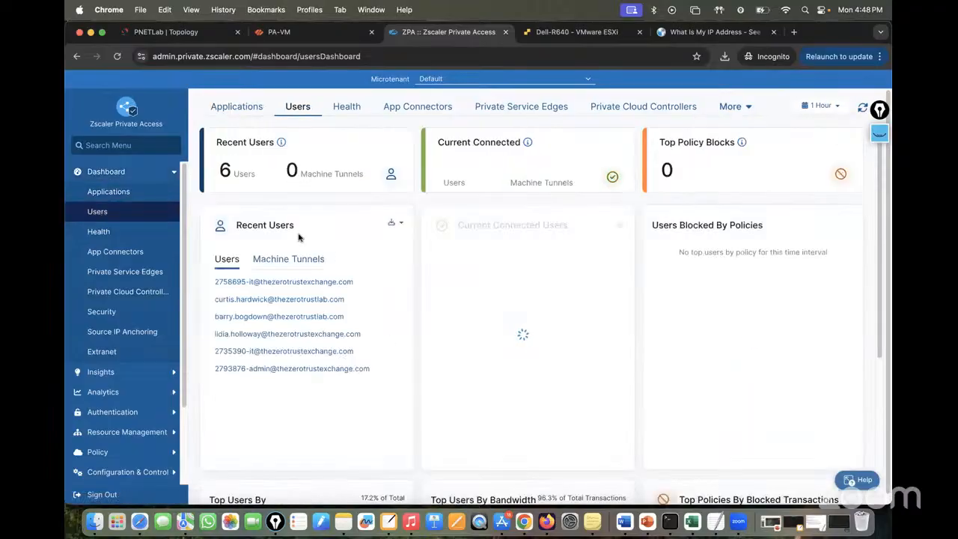
click(126, 196)
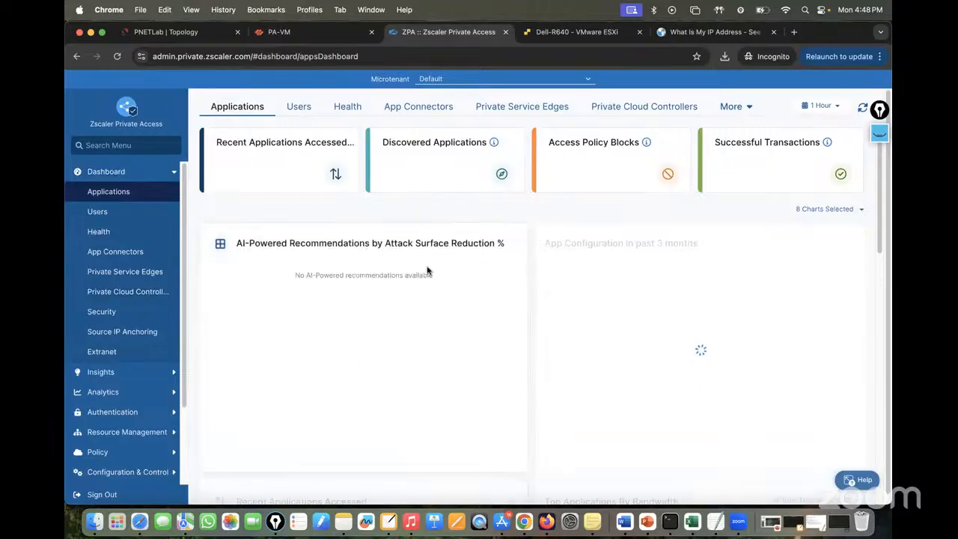
click(822, 105)
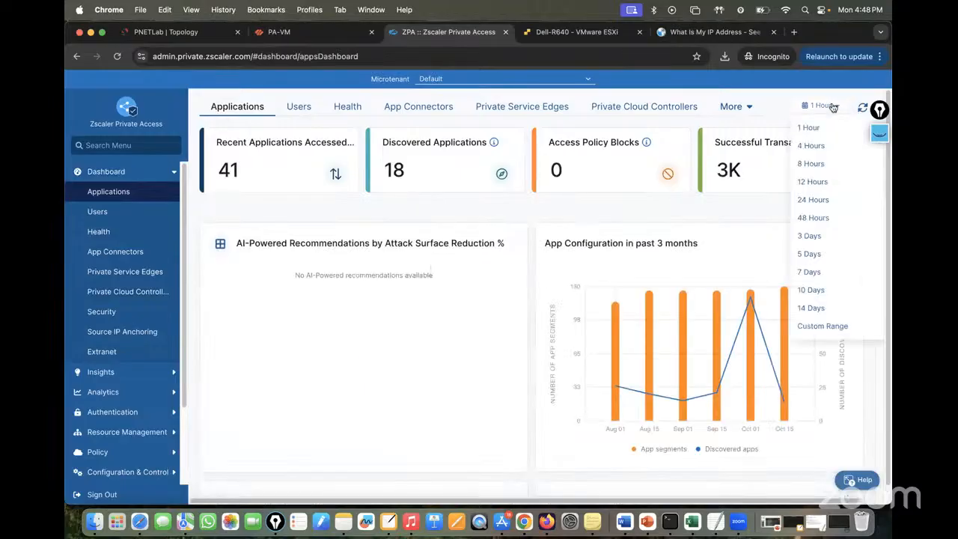
Step: Set the Applications dashboard's time range to 24 Hours, change it to 10 Days, and highlight the Access Policy Blocks figure
click(808, 203)
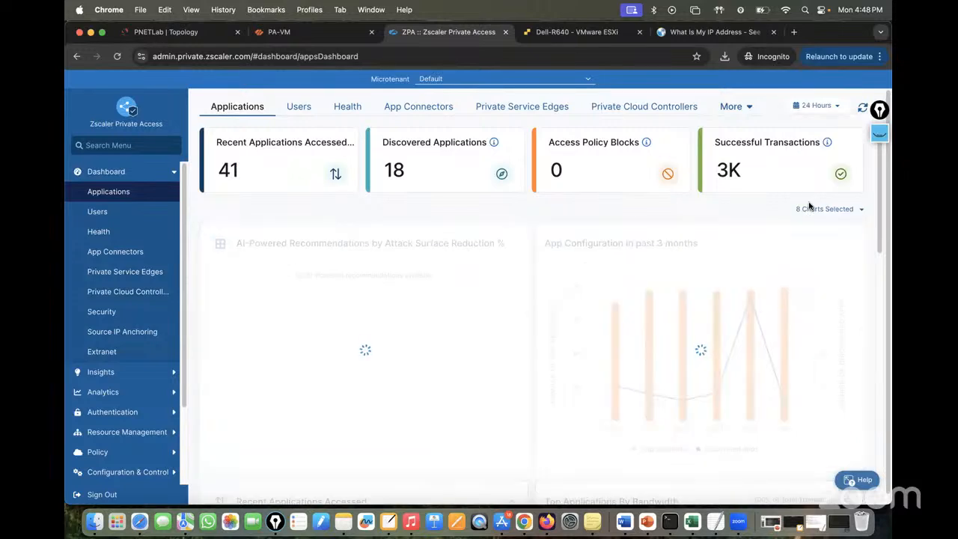
click(820, 106)
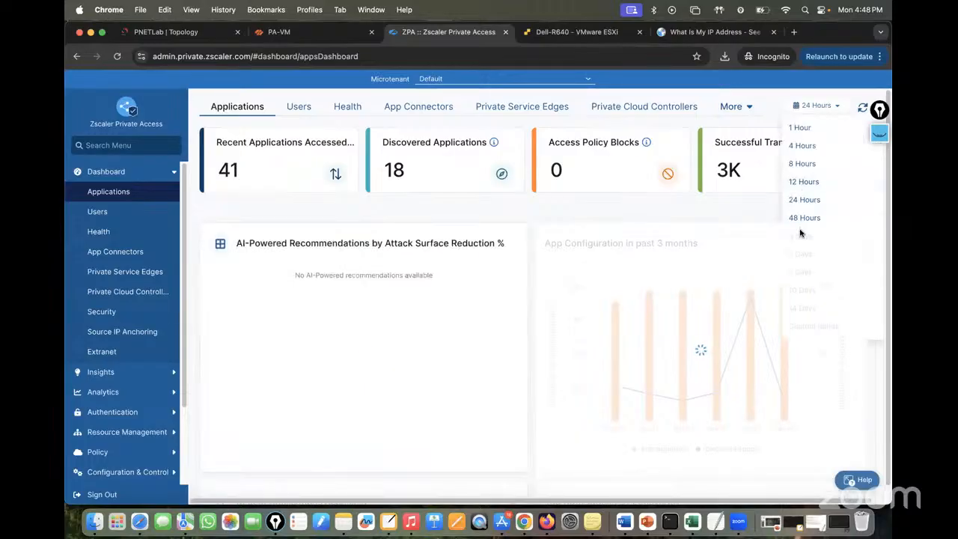
click(801, 290)
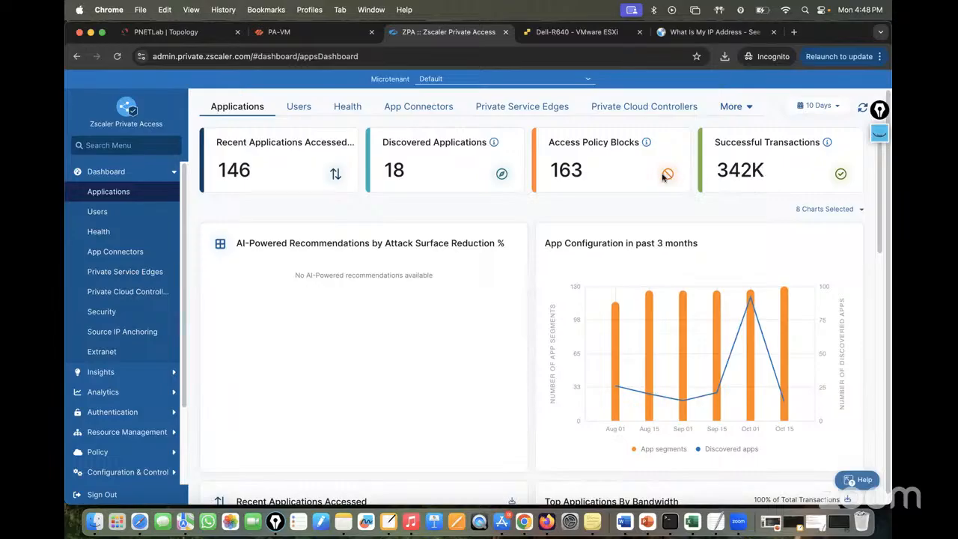
drag(597, 173, 541, 173)
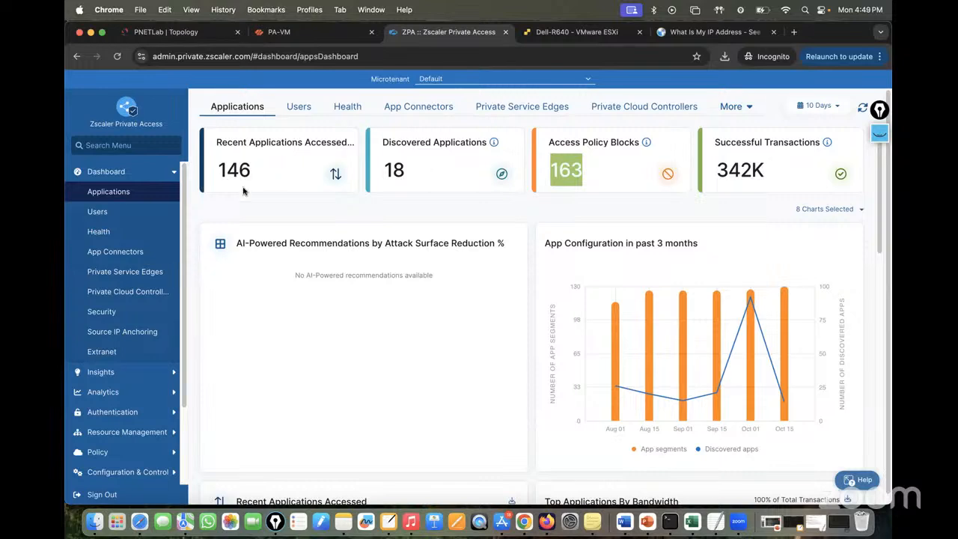
Step: View the Users dashboard and look through the list of current connected users
click(101, 213)
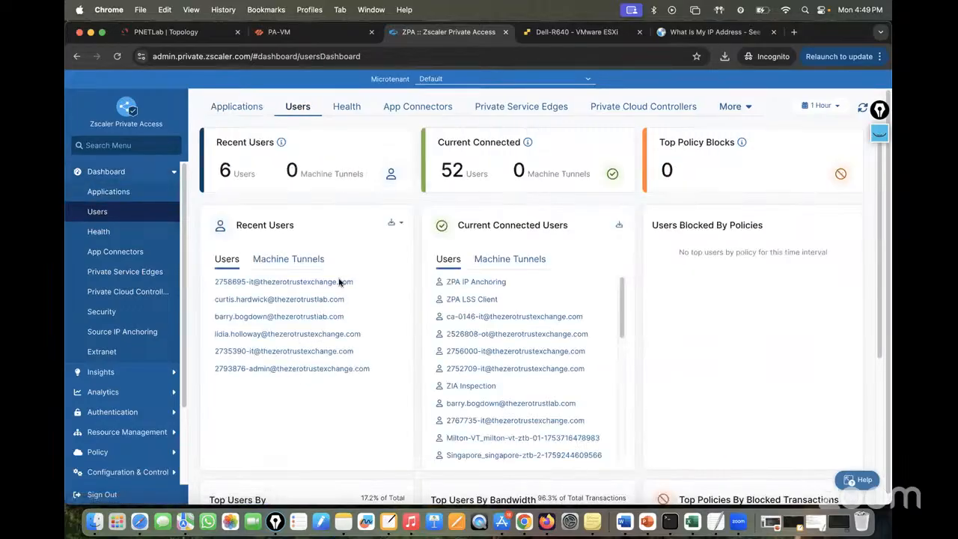
scroll(465, 299, down, 2)
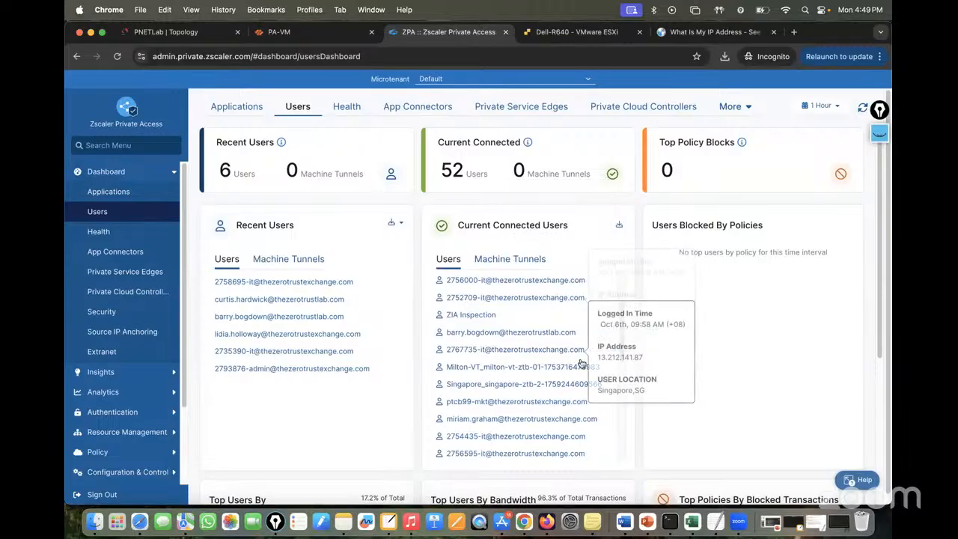
scroll(582, 363, down, 5)
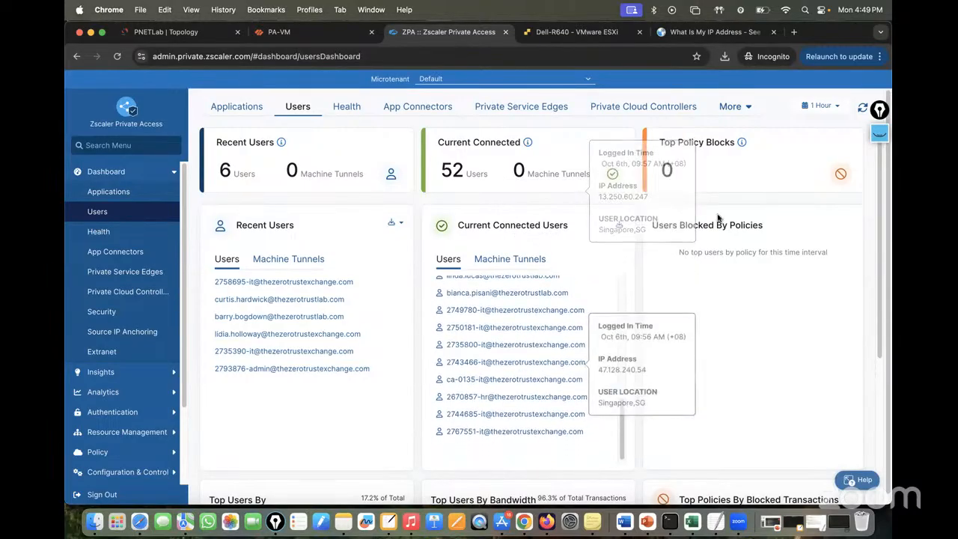
key(super+Tab)
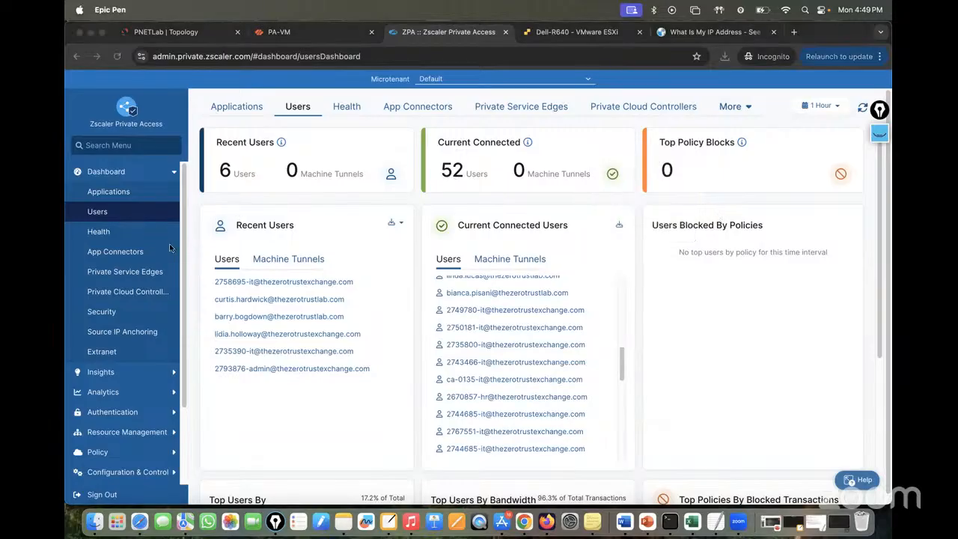
Step: View the Health dashboard and look through the status of the applications, app connectors and private service edge
click(97, 233)
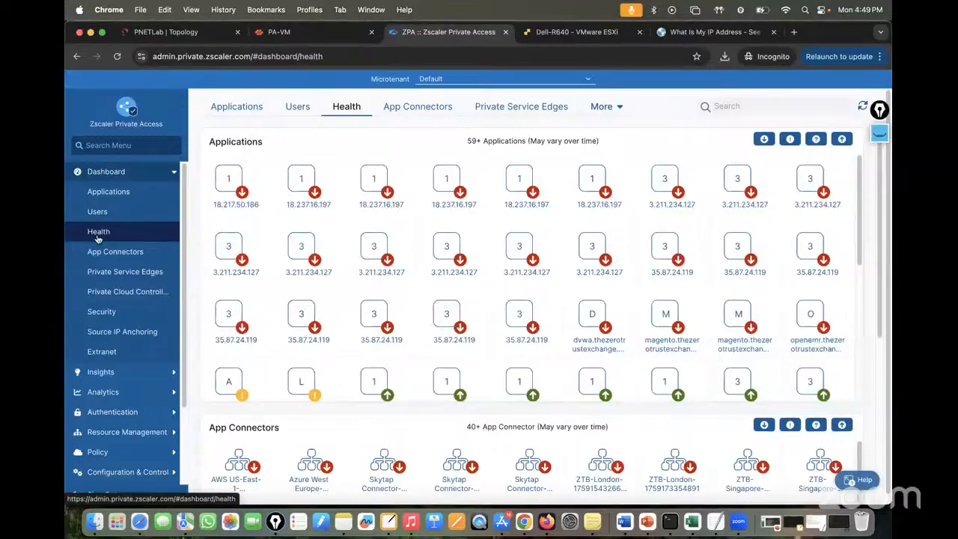
scroll(563, 320, down, 5)
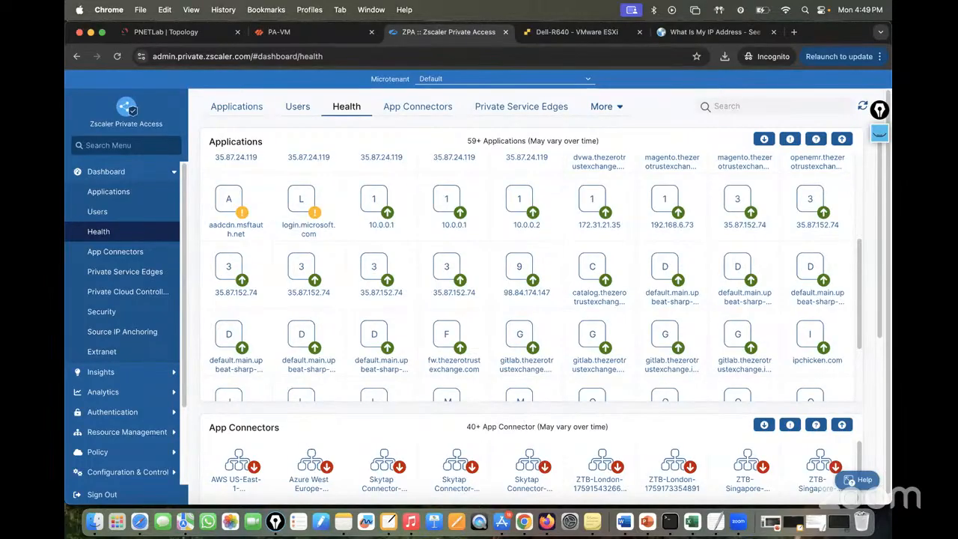
scroll(518, 326, down, 2)
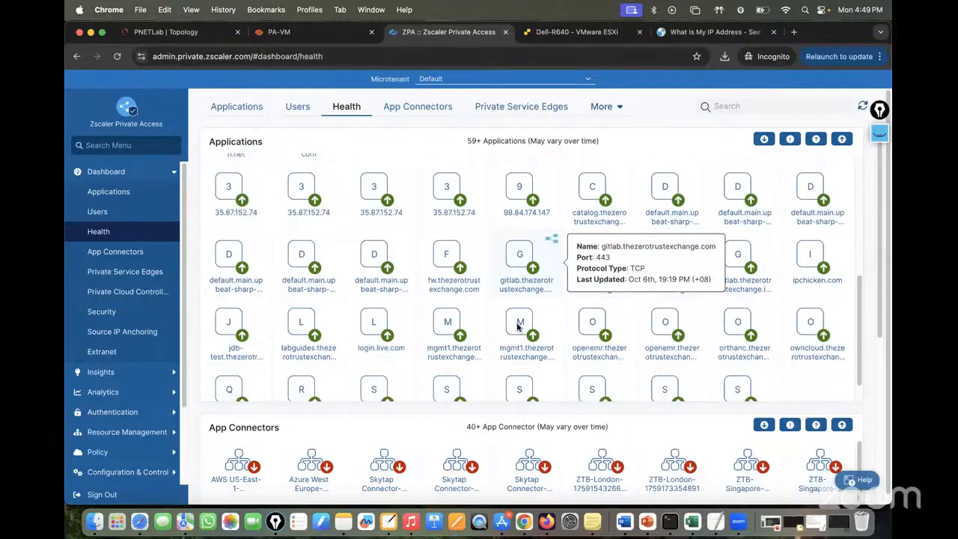
scroll(571, 434, down, 5)
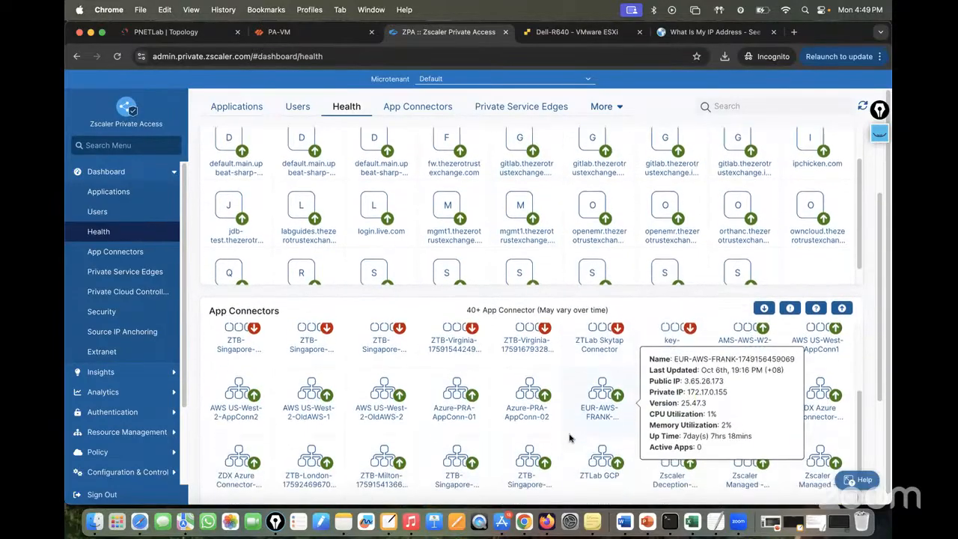
scroll(570, 438, down, 2)
scroll(569, 437, up, 3)
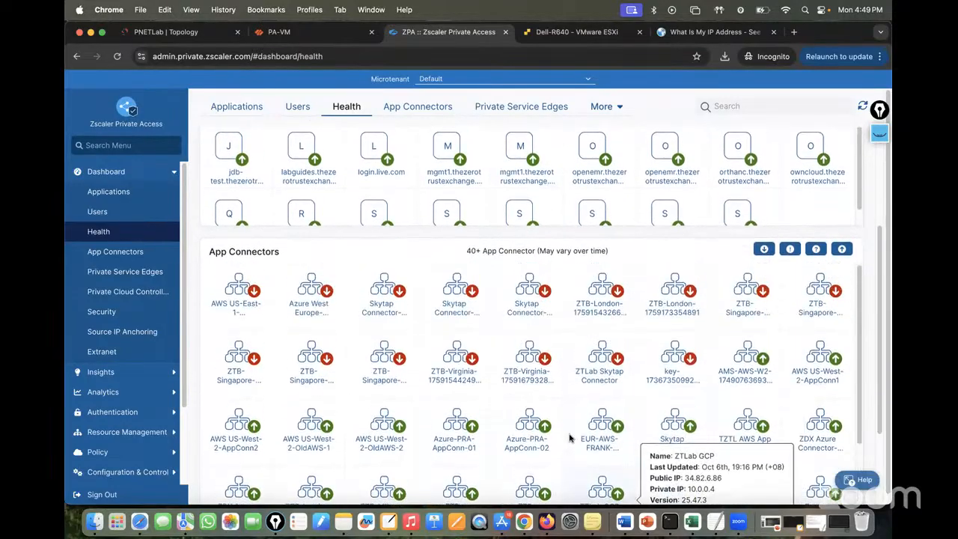
scroll(570, 438, down, 1)
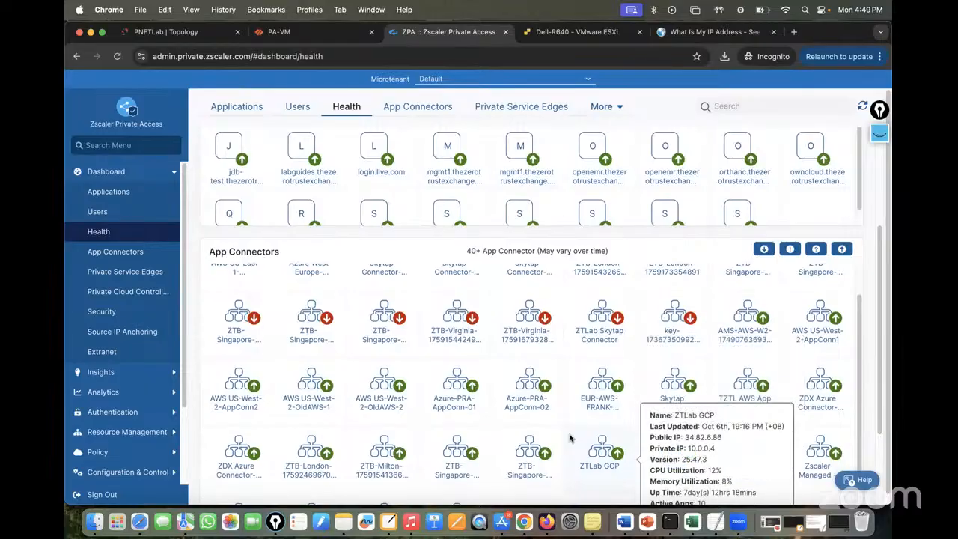
scroll(570, 438, down, 6)
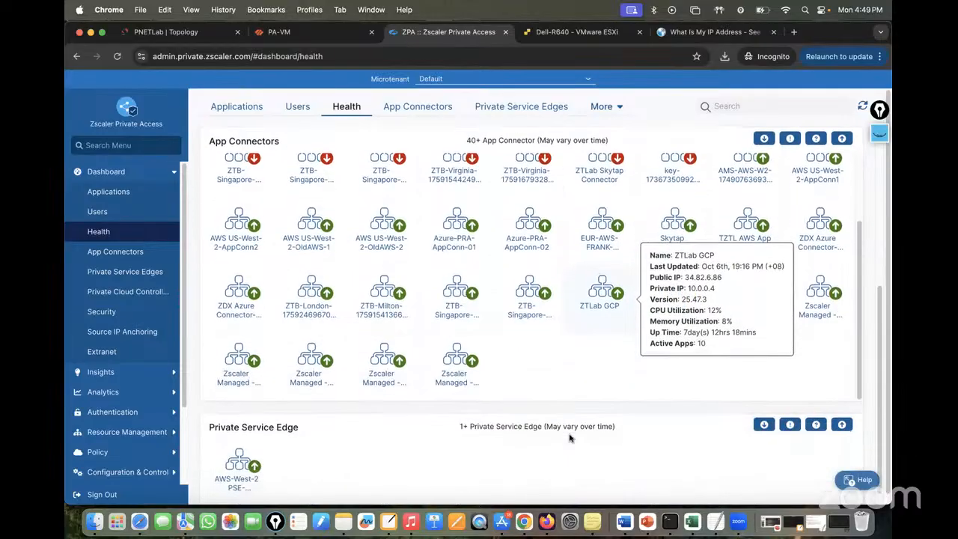
Step: Inspect the health details of individual app connectors, including a ZTB-Singapore connector, and of the AWS-West-2 private service edge
mouse_move(419, 263)
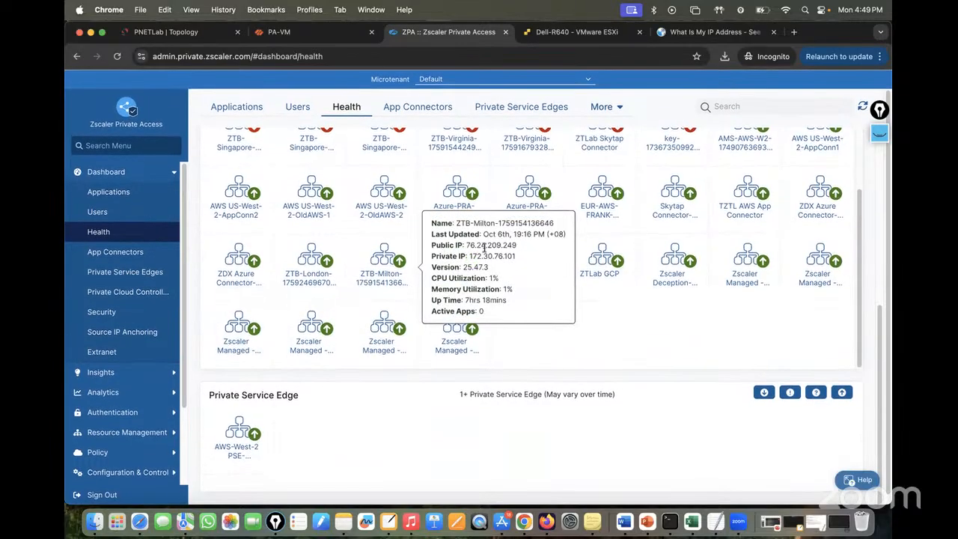
mouse_move(738, 235)
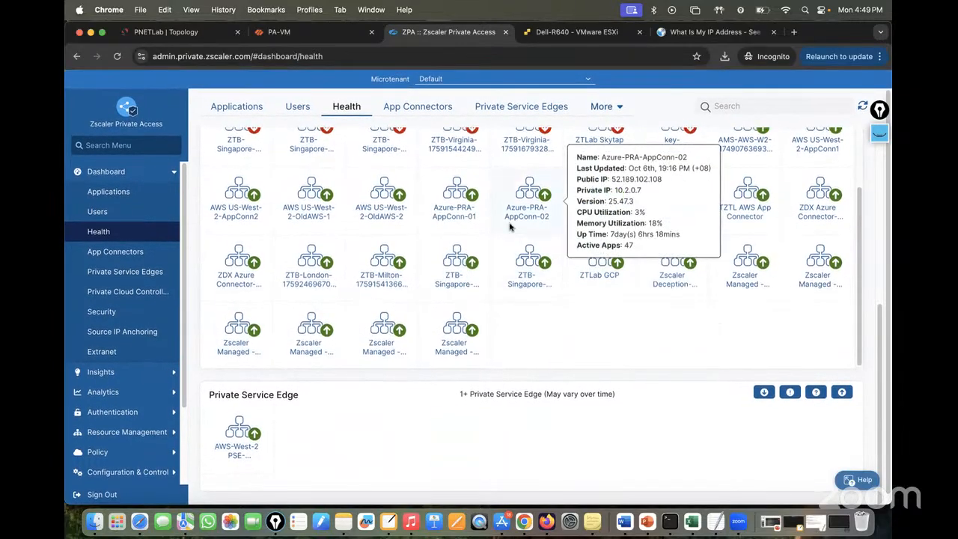
scroll(516, 231, up, 3)
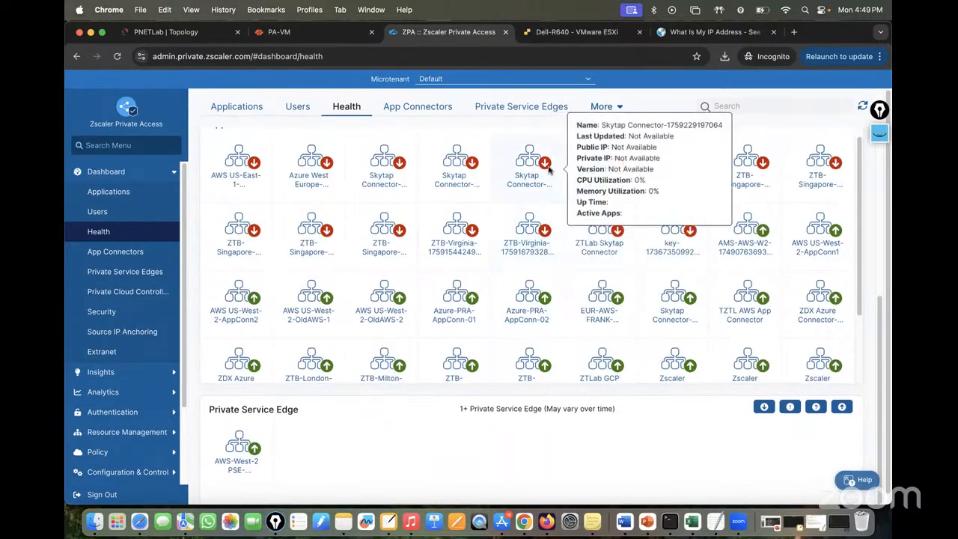
mouse_move(606, 301)
scroll(643, 316, down, 1)
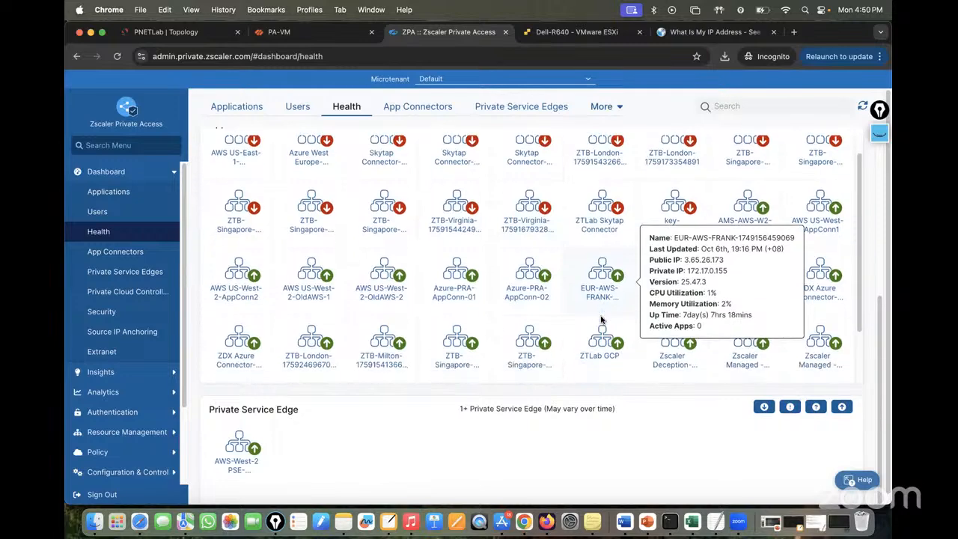
mouse_move(378, 225)
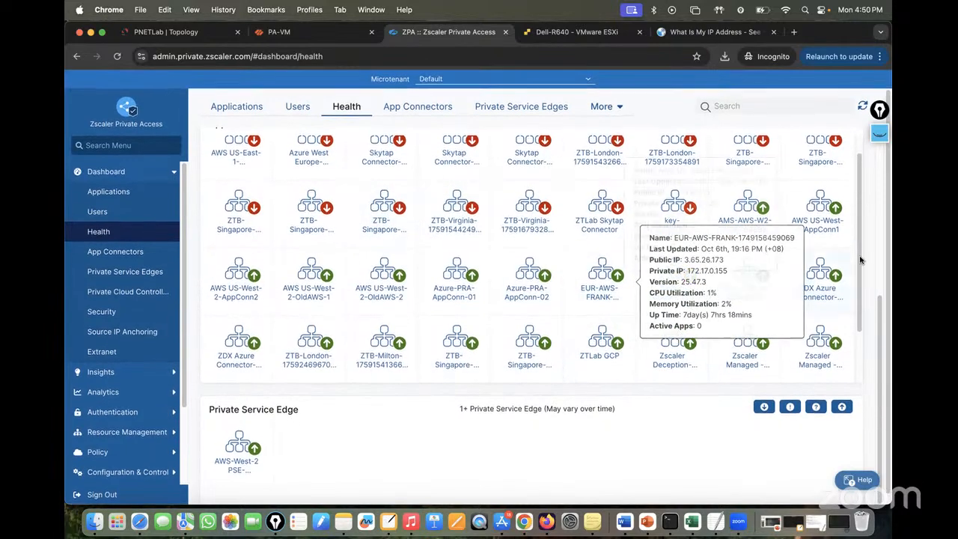
drag(861, 292, 855, 313)
mouse_move(459, 314)
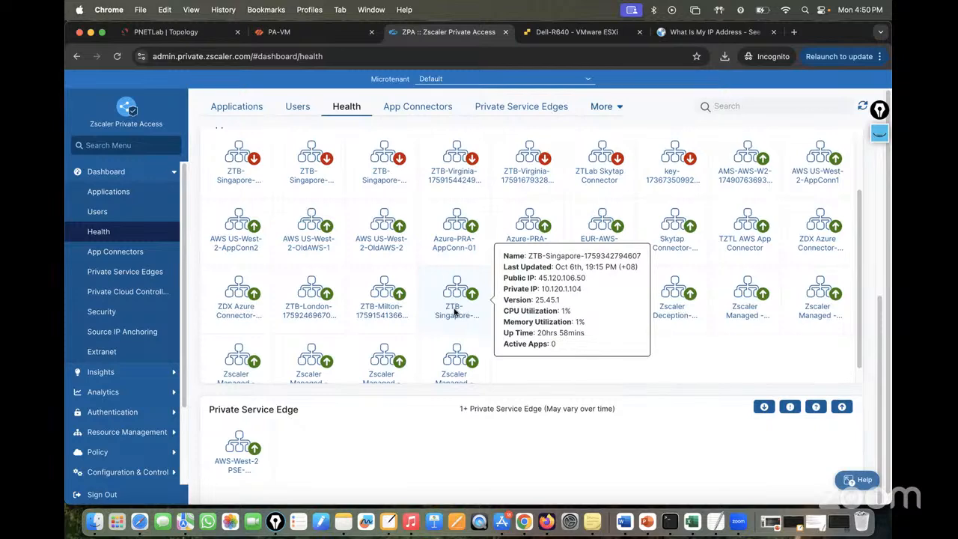
mouse_move(236, 447)
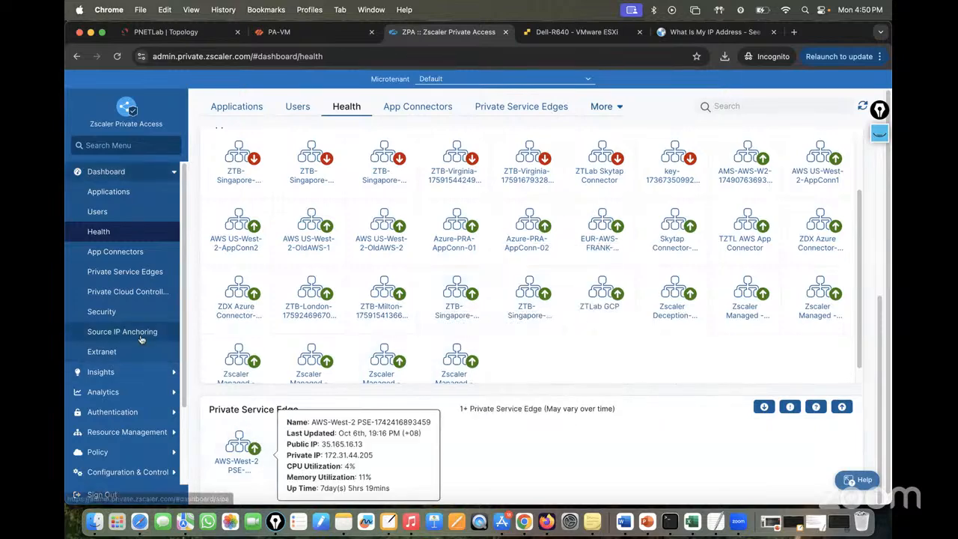
Step: View the App Connectors dashboard and examine the Peak Application Reachability chart's connector details
click(104, 254)
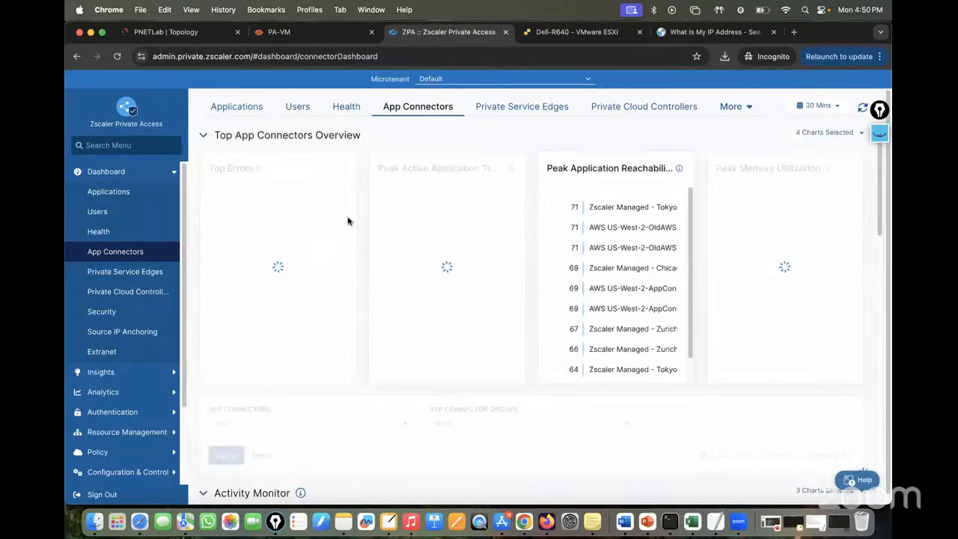
mouse_move(644, 232)
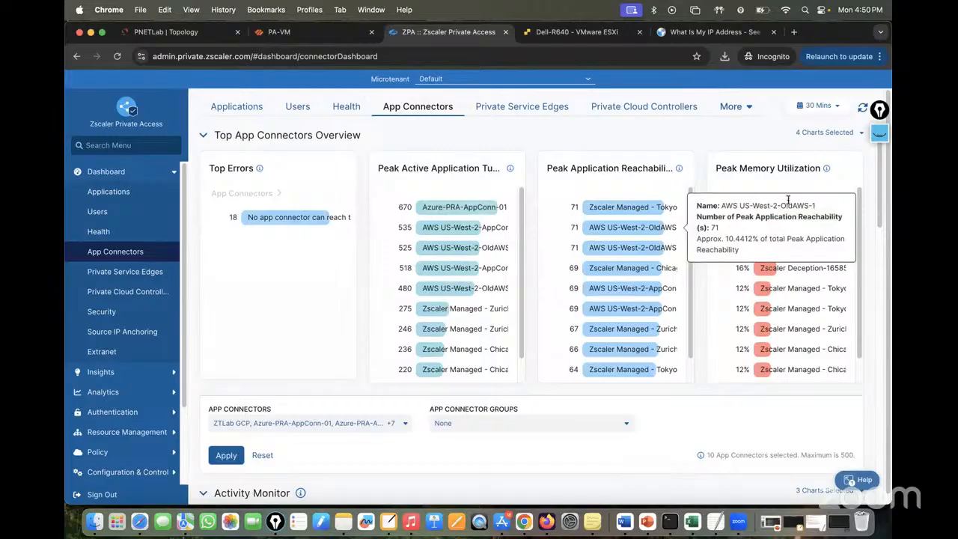
scroll(557, 306, down, 1)
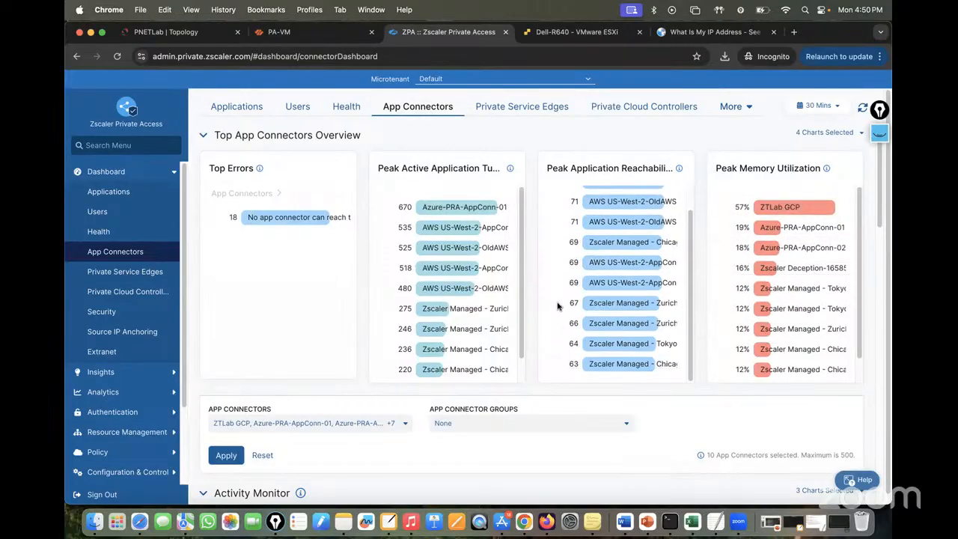
mouse_move(631, 262)
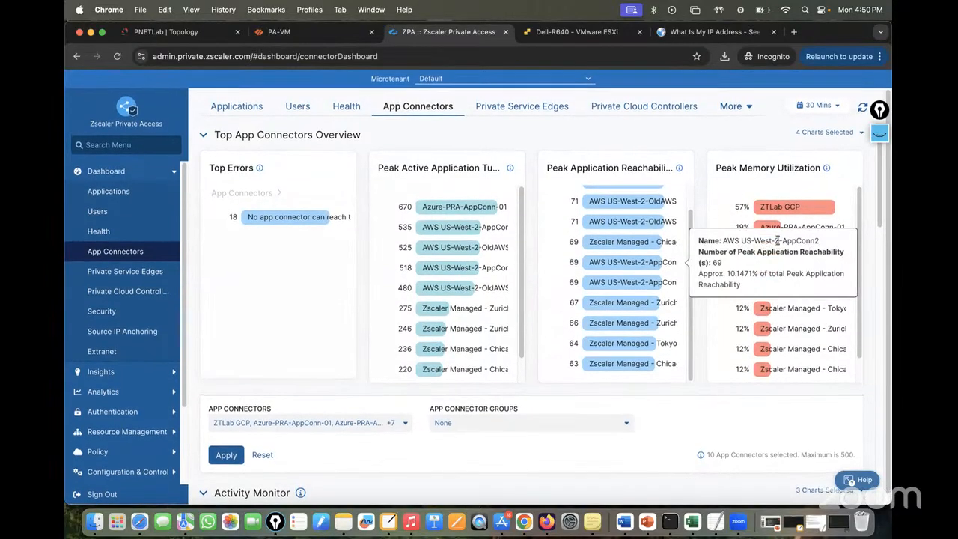
Step: Search the App Connectors filter for "singa", add all seven ZTB-Singapore connectors to the selection, and apply the filter
click(305, 424)
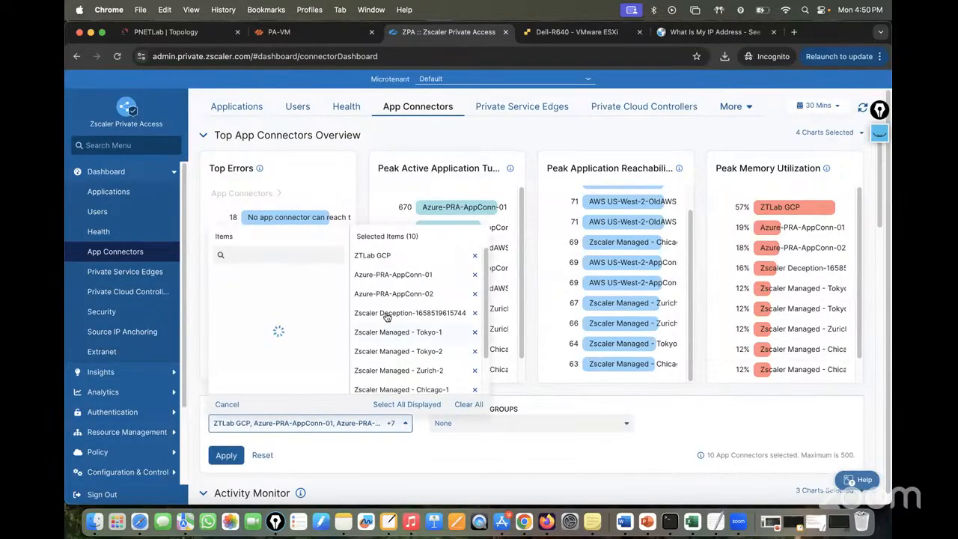
text(singa)
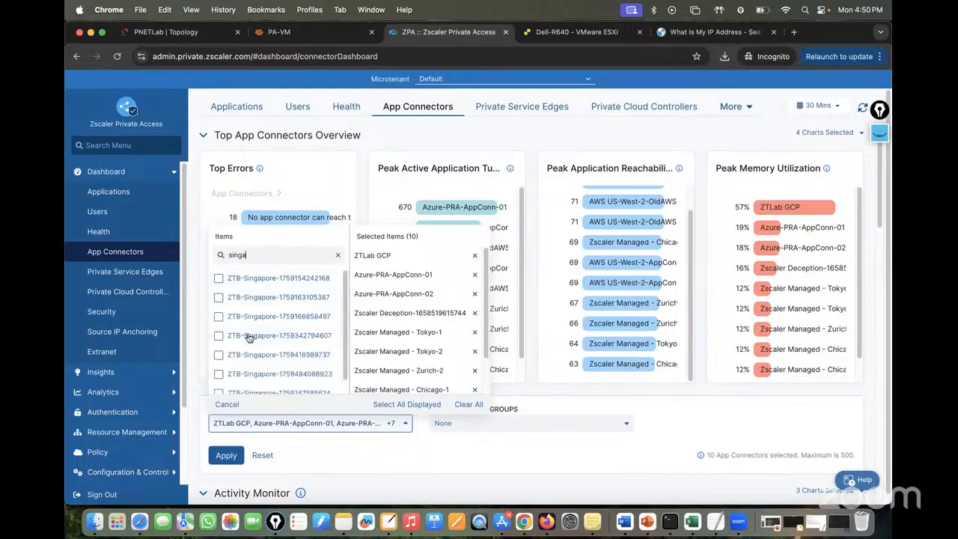
scroll(249, 339, down, 1)
scroll(220, 288, up, 1)
click(219, 279)
click(218, 297)
click(218, 316)
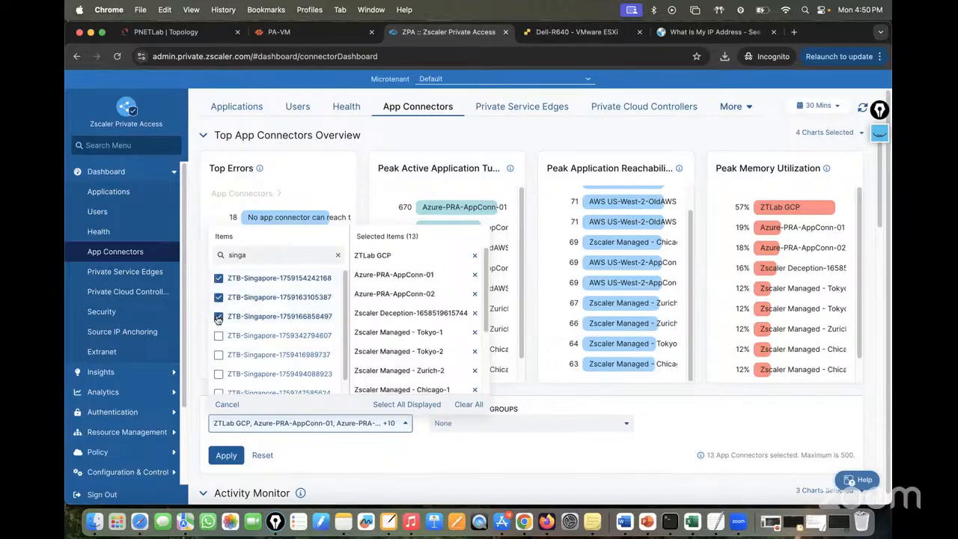
click(218, 335)
click(219, 356)
scroll(218, 357, down, 1)
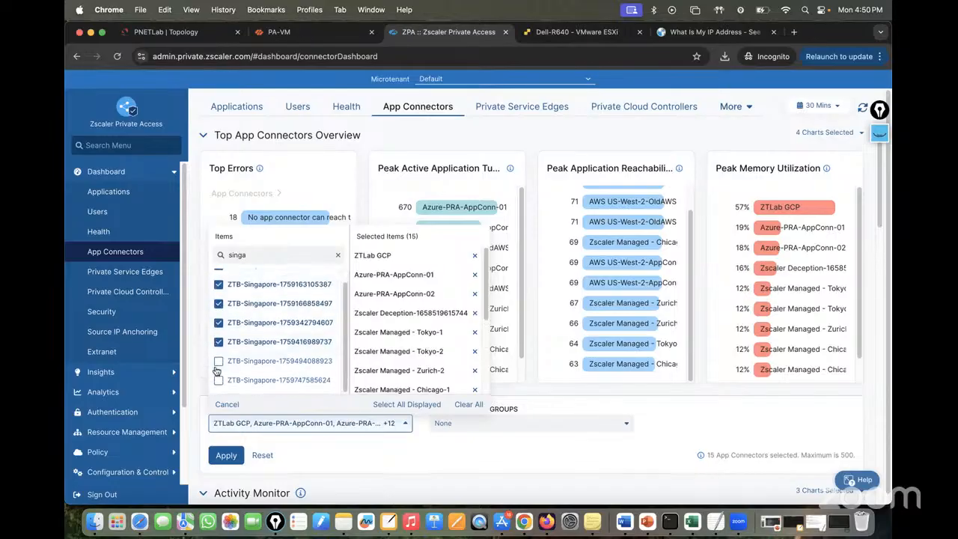
click(219, 360)
click(219, 380)
click(219, 456)
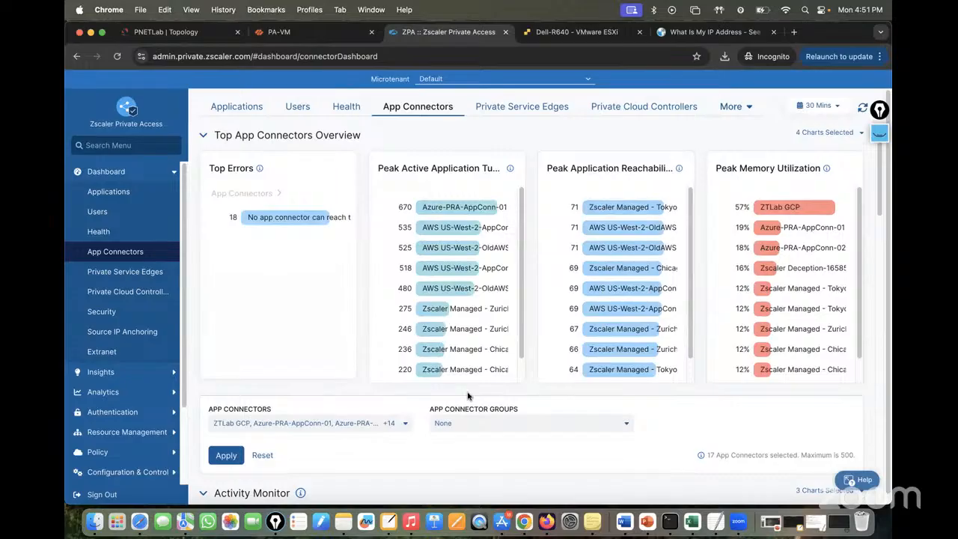
Step: View the Private Service Edges, Security, Source IP Anchoring and Extranet dashboards in turn
click(130, 277)
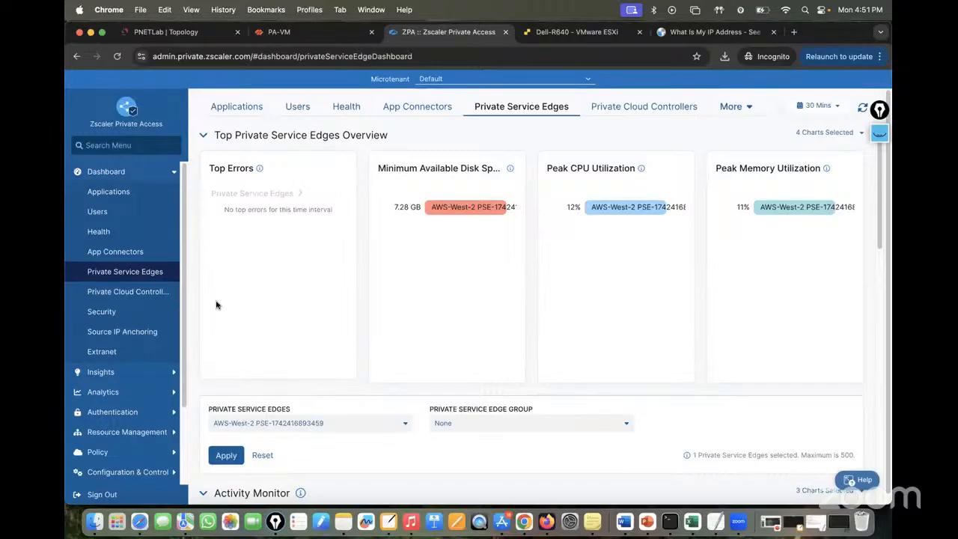
click(98, 318)
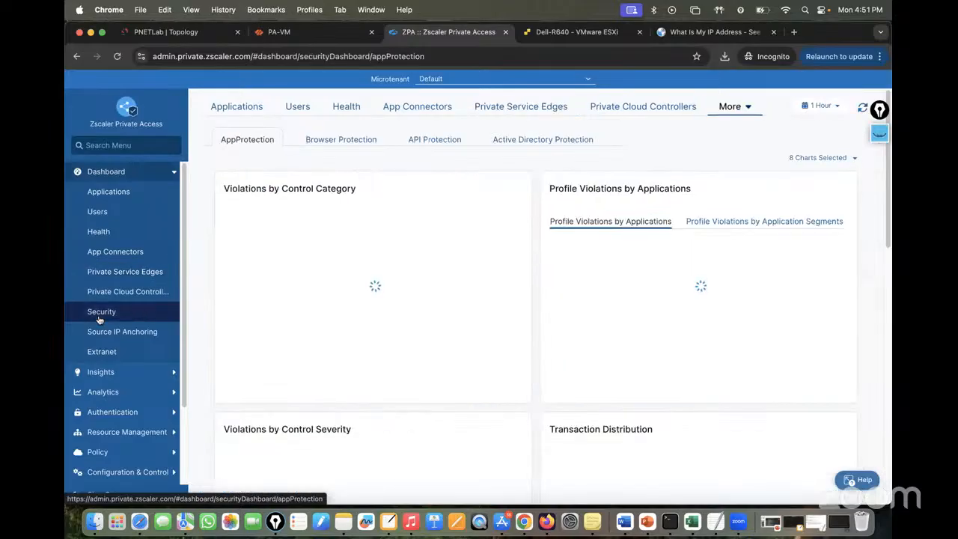
click(123, 338)
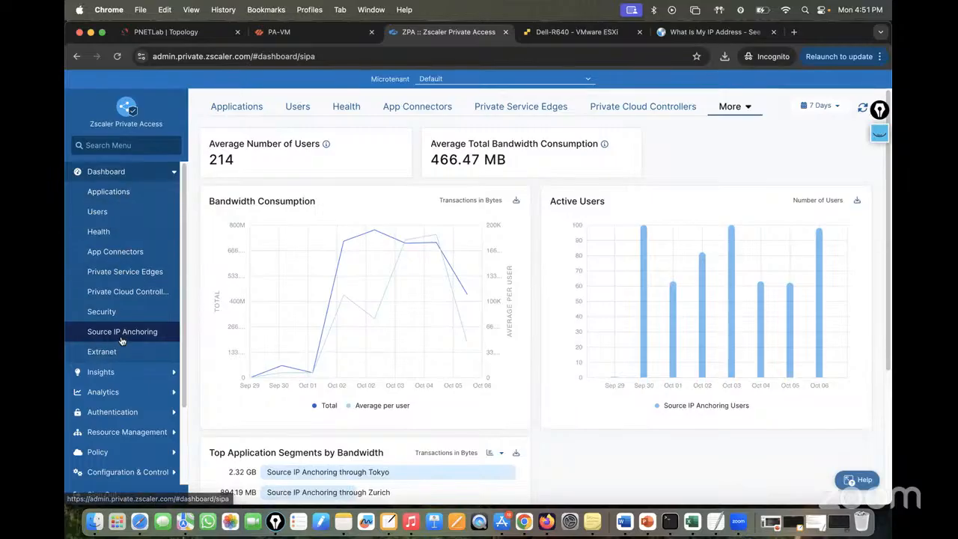
click(103, 356)
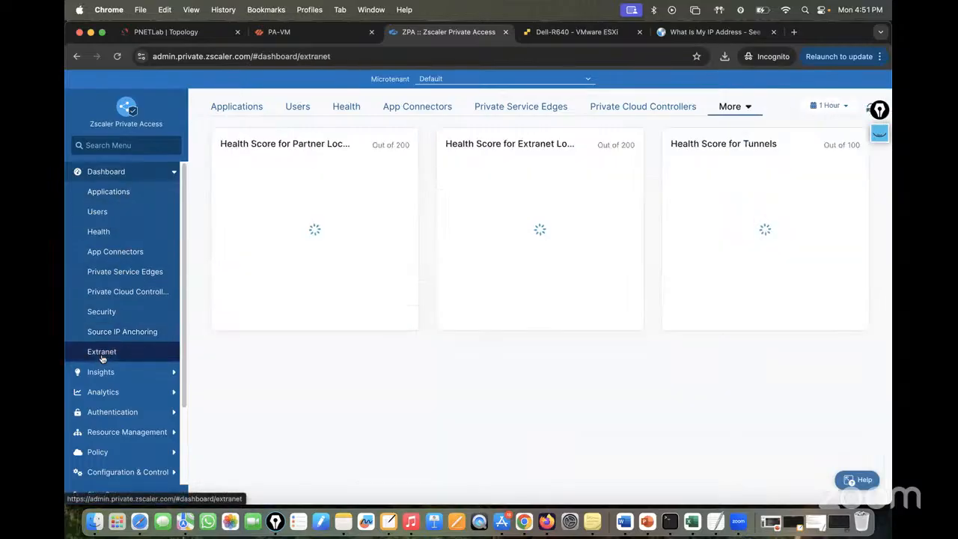
Step: View the Insights Usage page and the techniques listed on the MITRE ATT&CK page
click(105, 172)
click(103, 193)
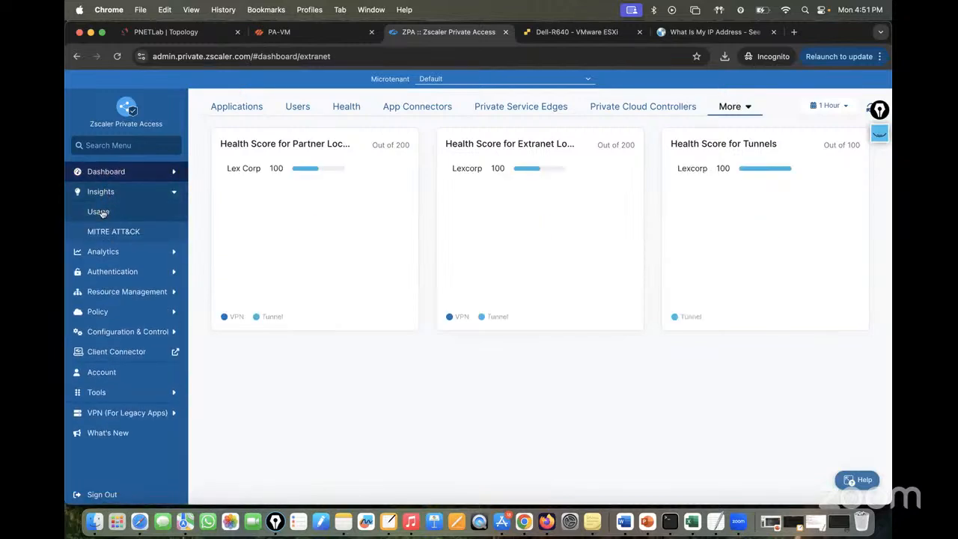
click(99, 213)
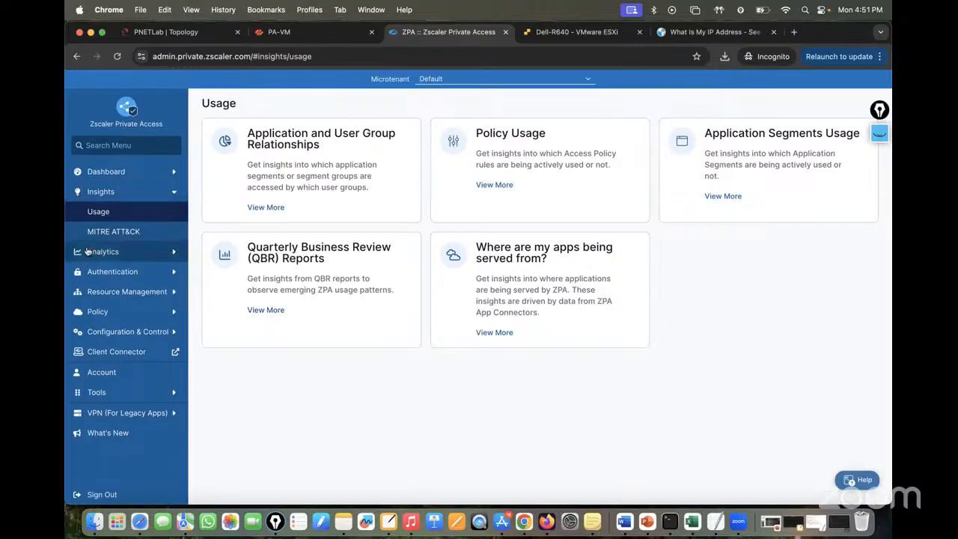
click(107, 235)
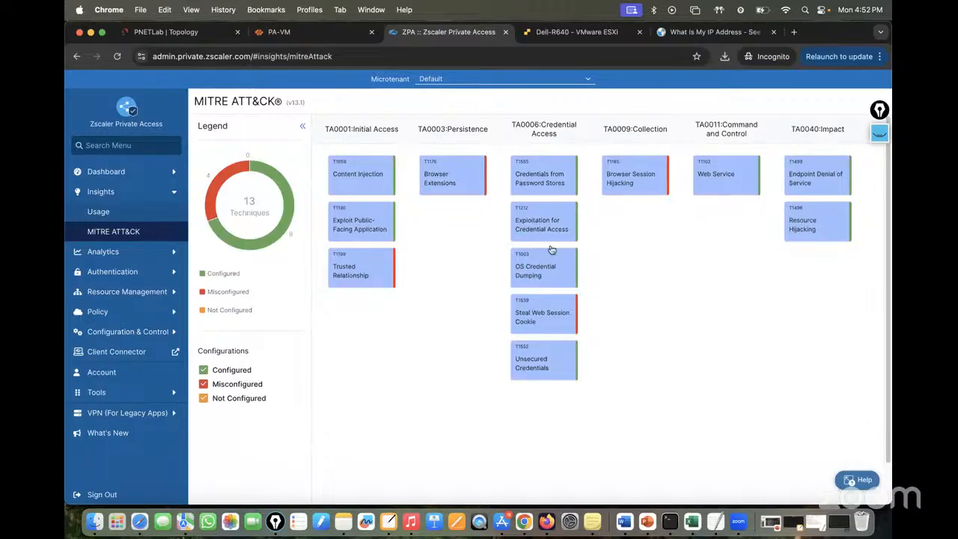
mouse_move(518, 240)
mouse_move(530, 303)
Step: Open the Analytics Live Logs and show them in Application mode
click(109, 251)
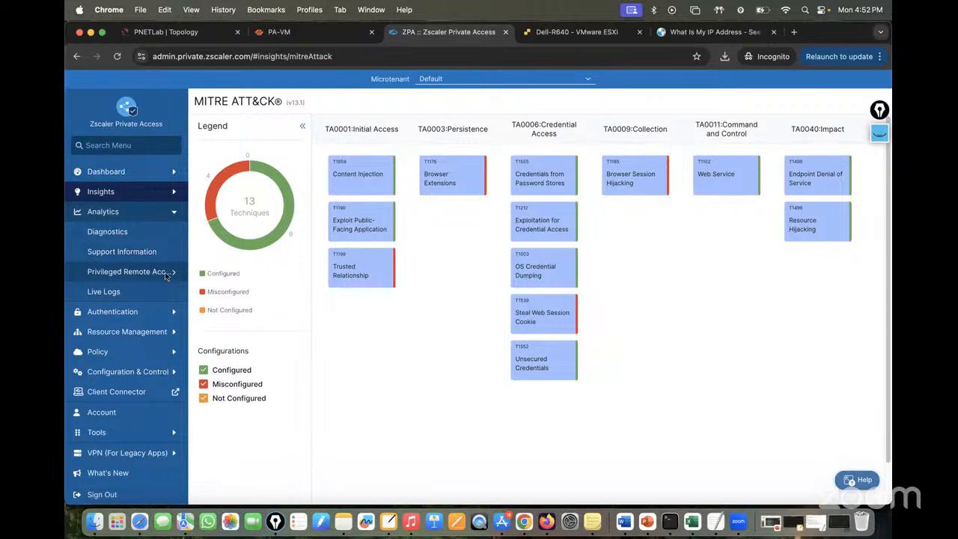
click(110, 293)
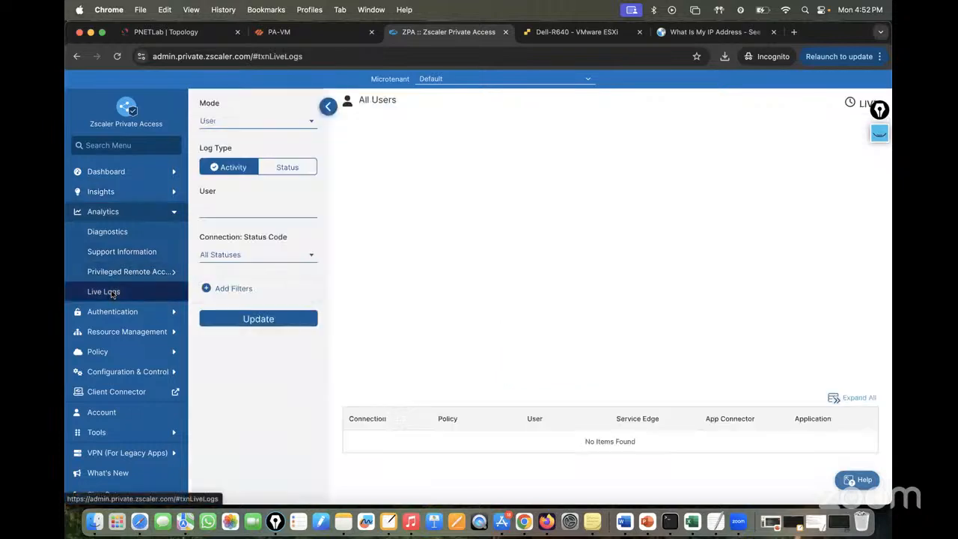
click(274, 123)
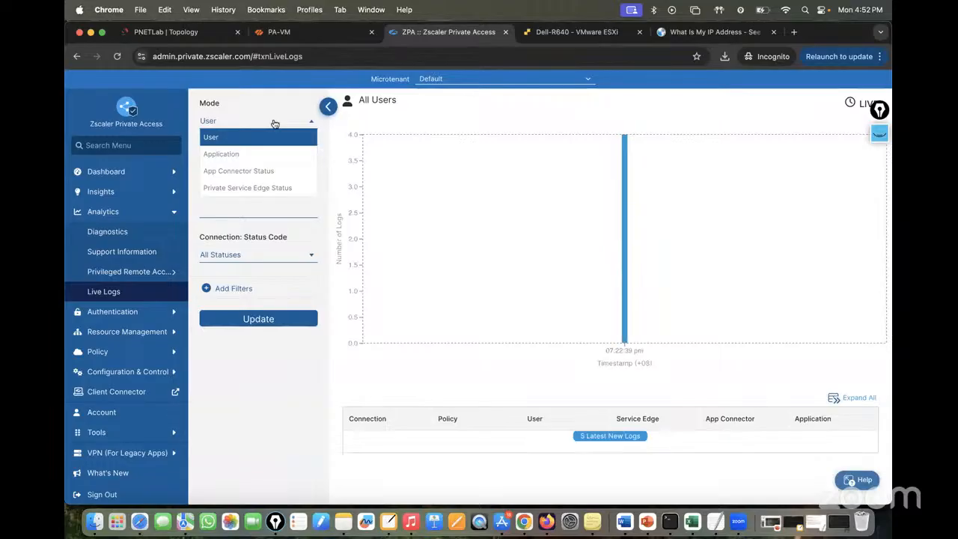
click(235, 157)
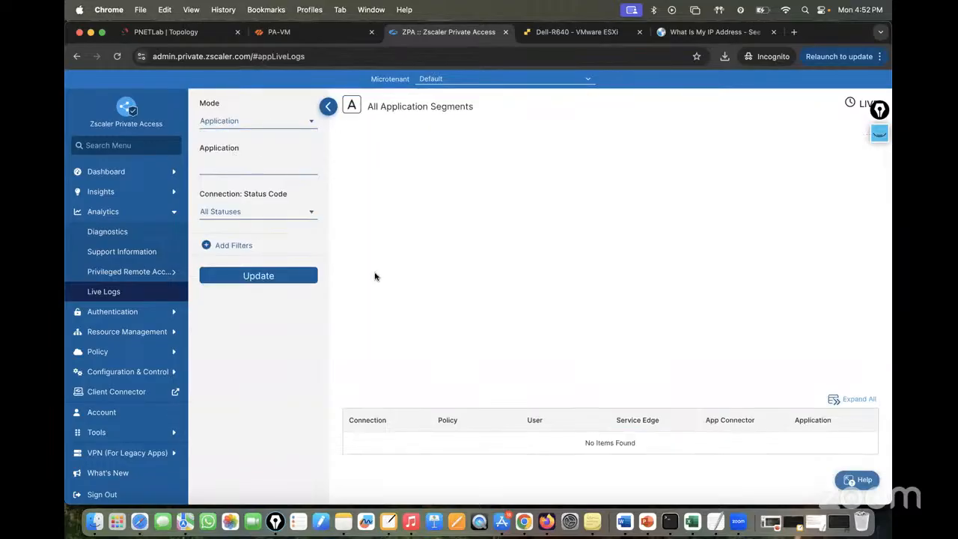
click(221, 166)
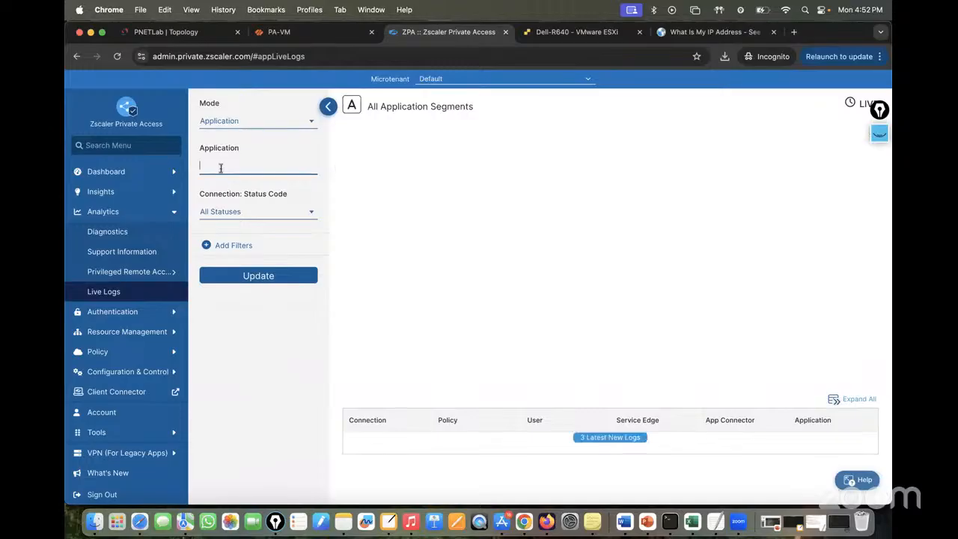
Step: Return the Live Logs to User mode, look at the Status log type, and refresh the logs with the Activity type
click(221, 123)
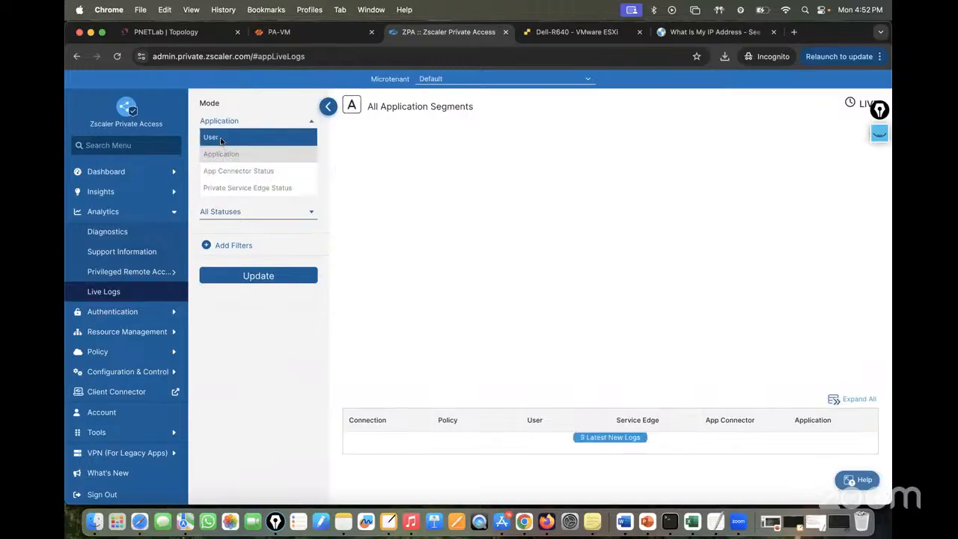
click(222, 141)
click(223, 210)
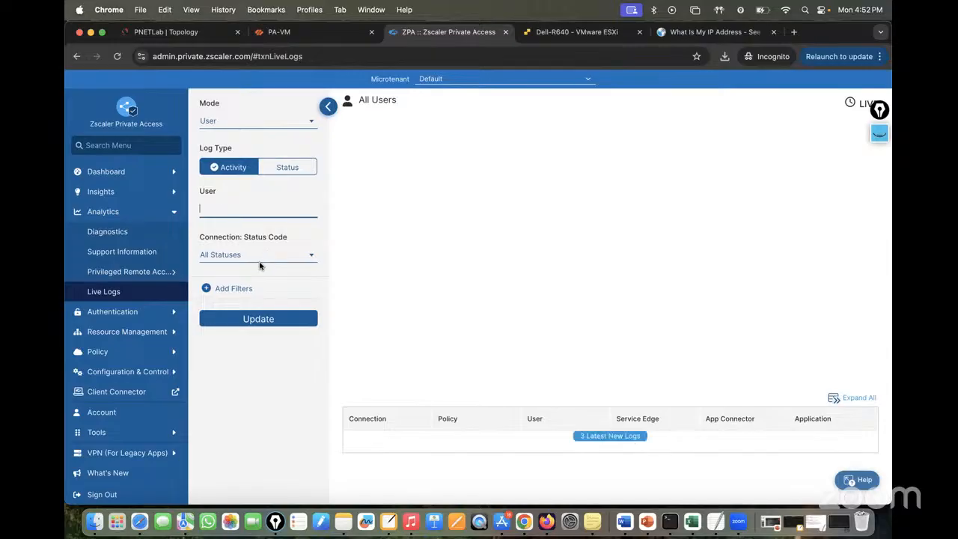
click(284, 169)
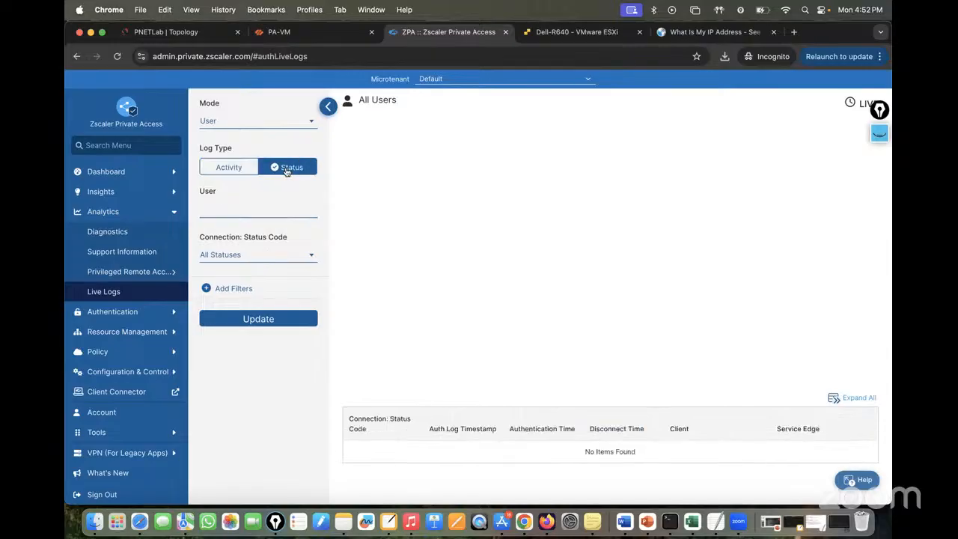
click(235, 166)
click(252, 320)
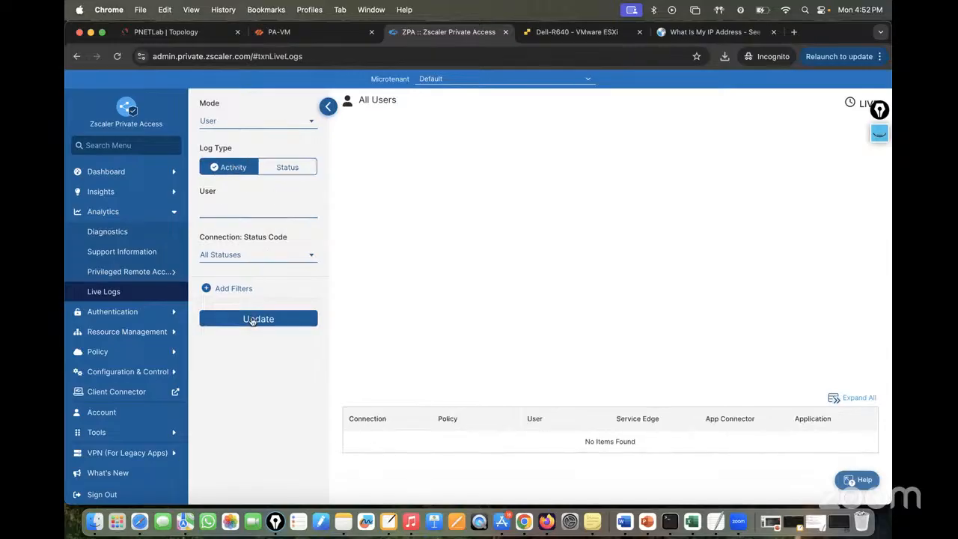
Step: Add a User IP filter of 192.168.1.79 to the user activity live logs and update the results
click(220, 290)
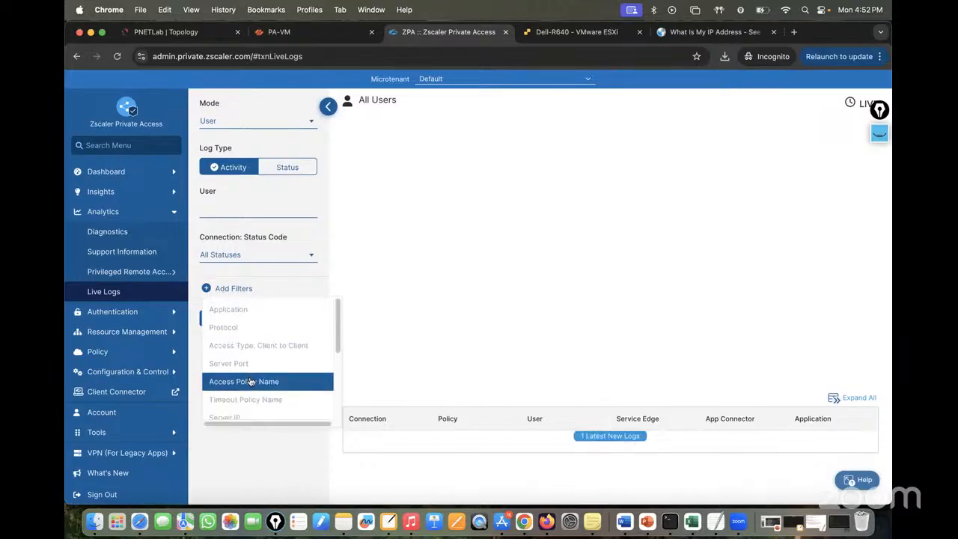
scroll(251, 383, down, 3)
scroll(251, 383, down, 1)
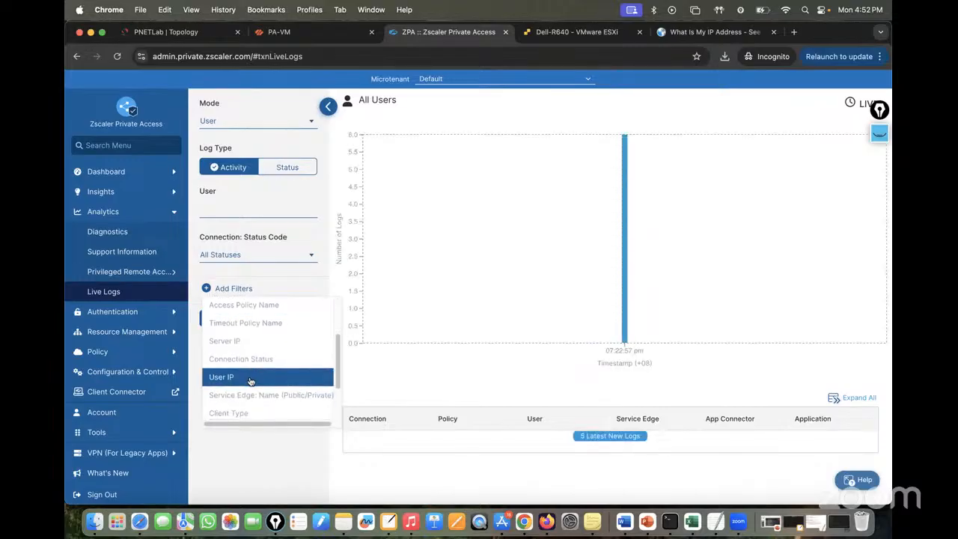
click(251, 379)
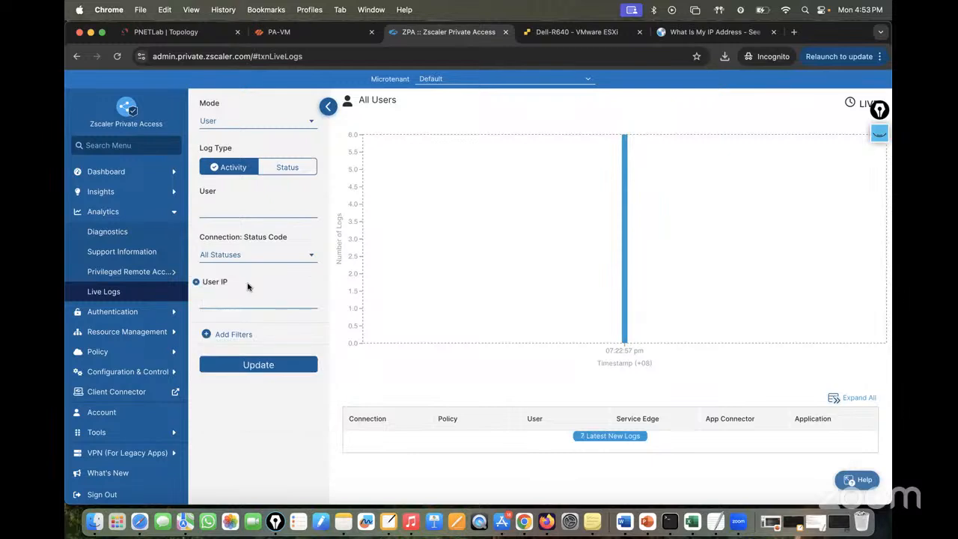
click(239, 298)
text(192.168.1.79)
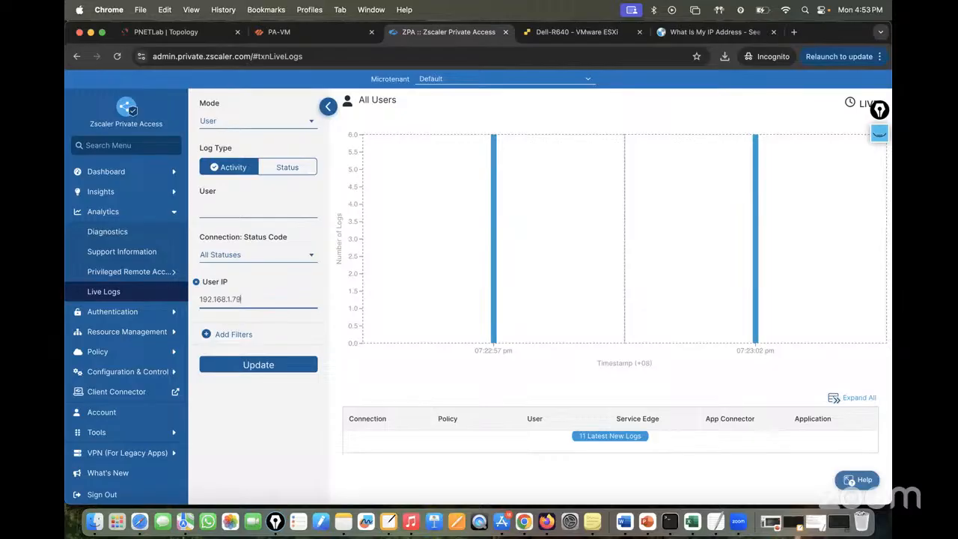
click(254, 367)
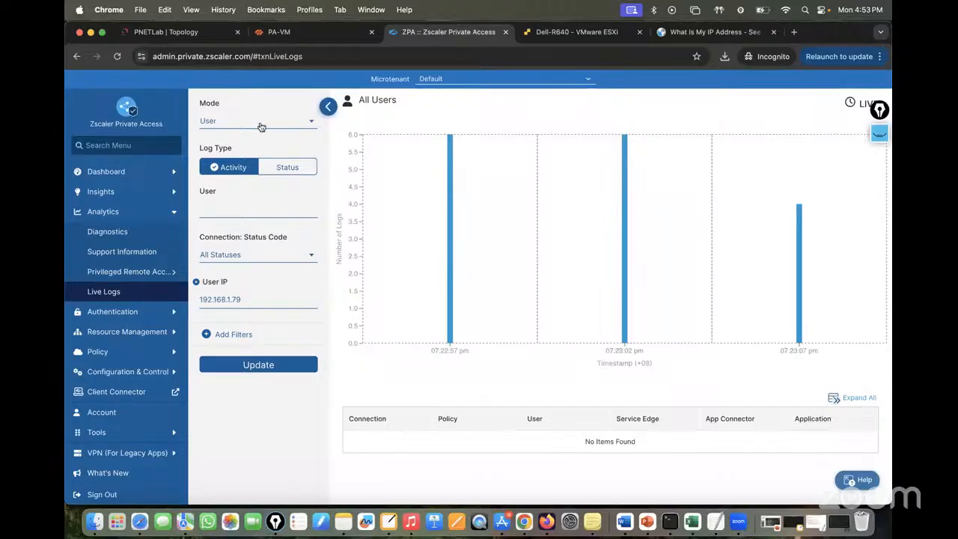
Step: Look through the live log modes and the available connection status codes without changing the filter
click(261, 125)
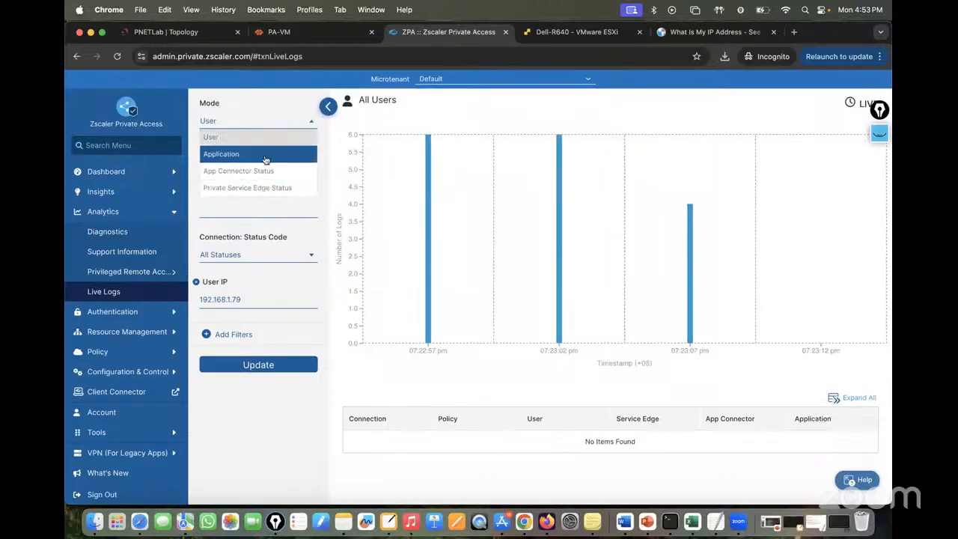
click(218, 257)
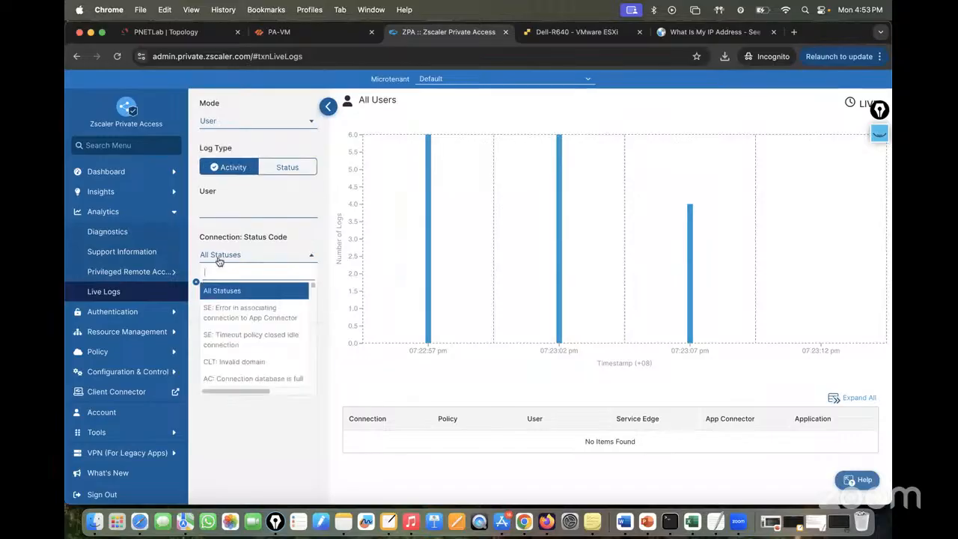
scroll(277, 323, down, 2)
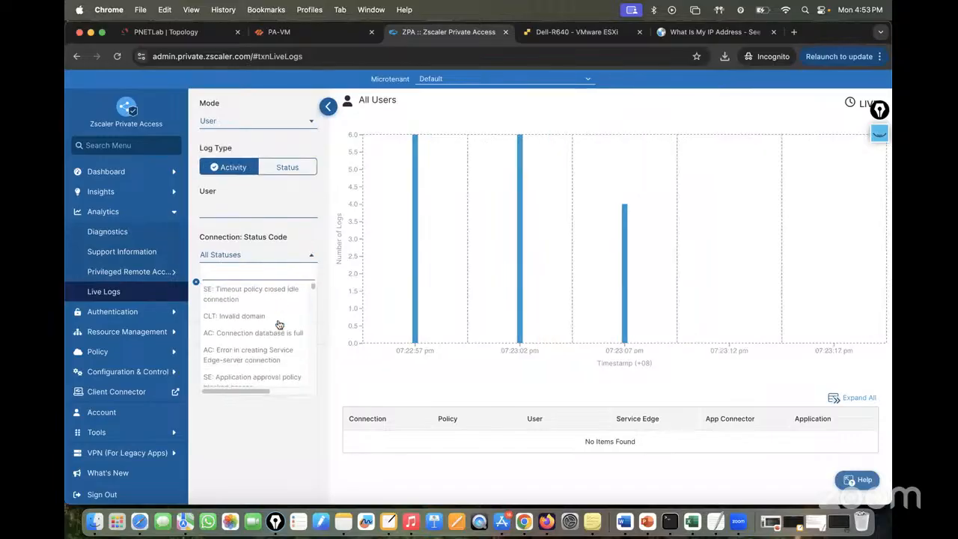
scroll(277, 323, up, 2)
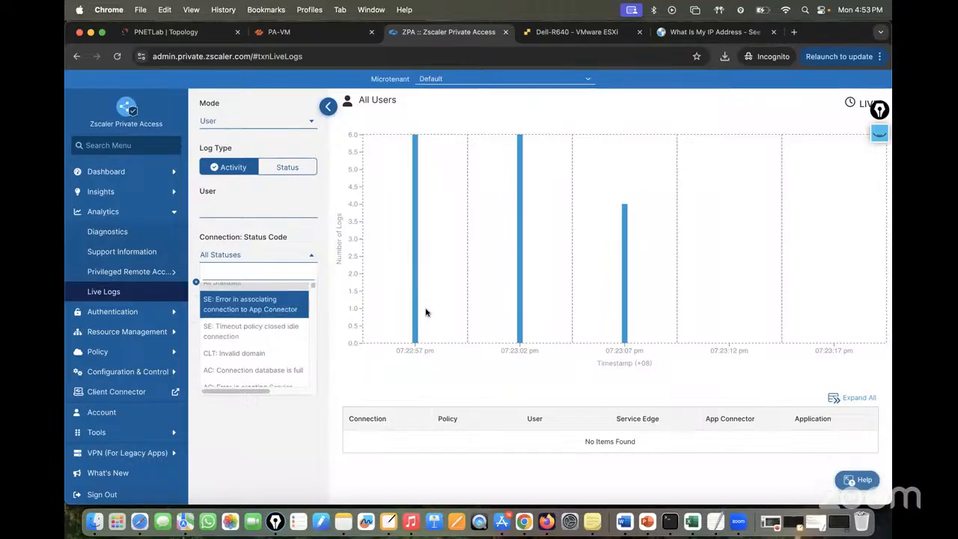
scroll(249, 377, down, 4)
scroll(249, 376, down, 8)
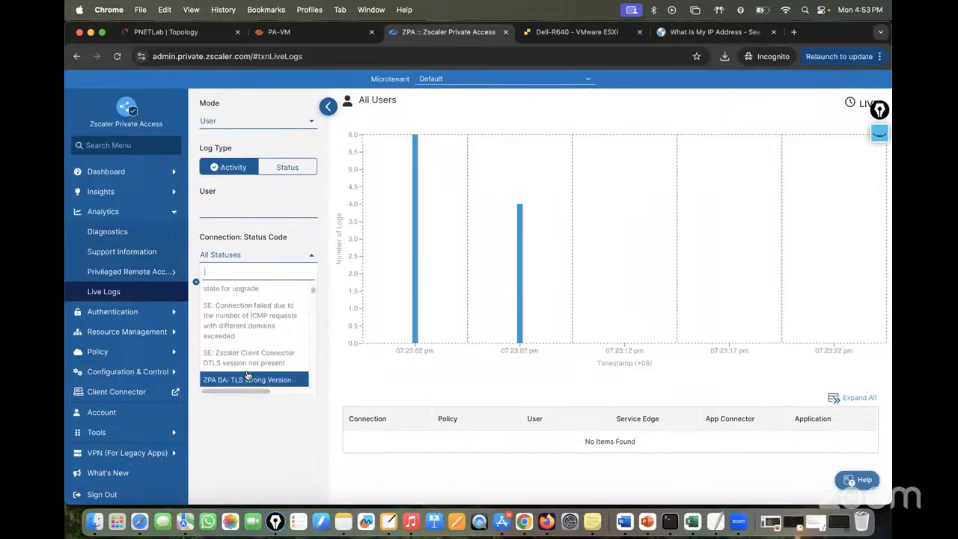
scroll(249, 376, down, 8)
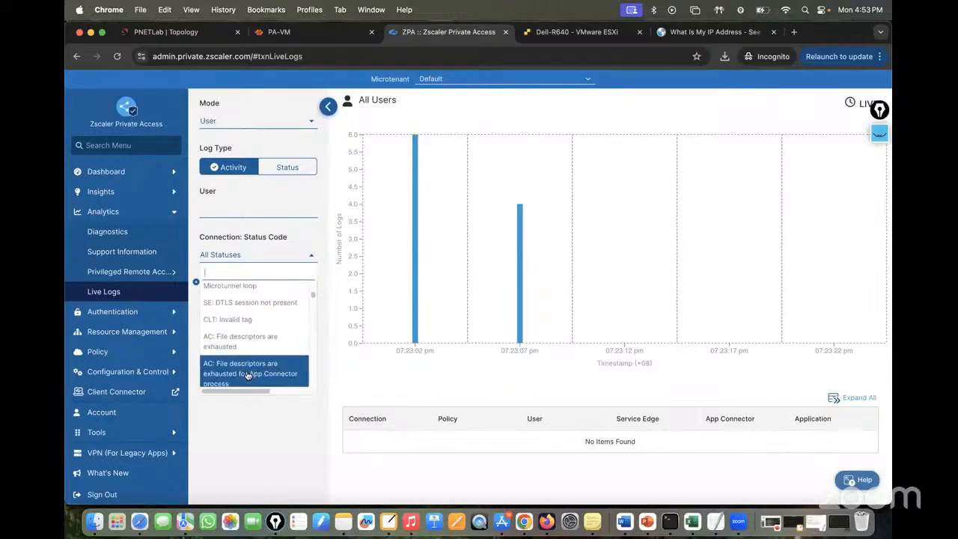
scroll(249, 376, down, 1)
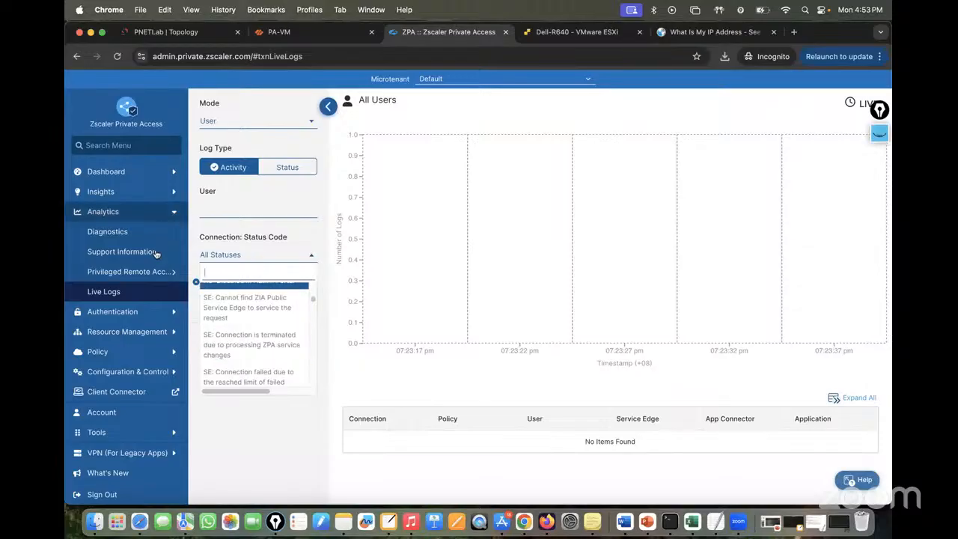
Step: Open the Analytics Diagnostics logs and examine the first entry's connection, policy, user, service edge and connector details, including its connection status
click(108, 236)
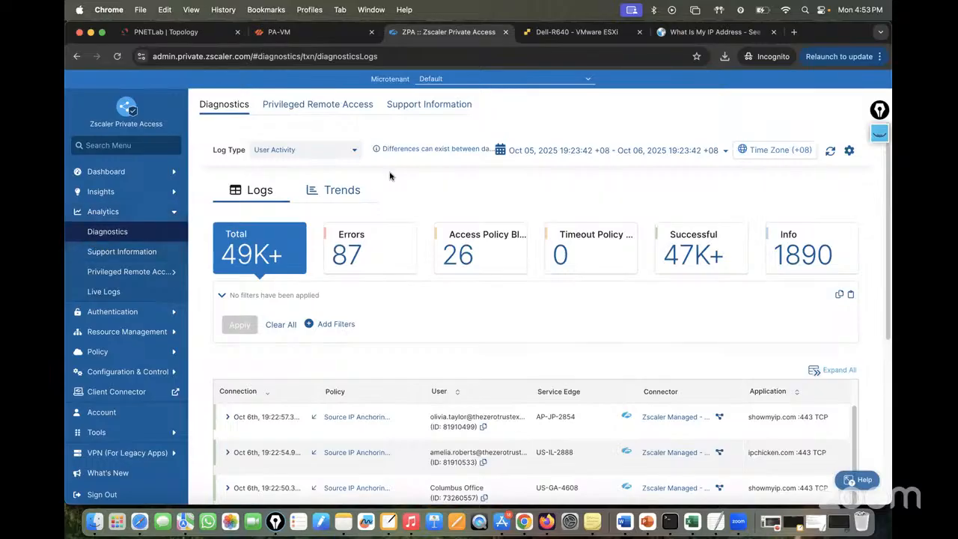
scroll(298, 268, down, 3)
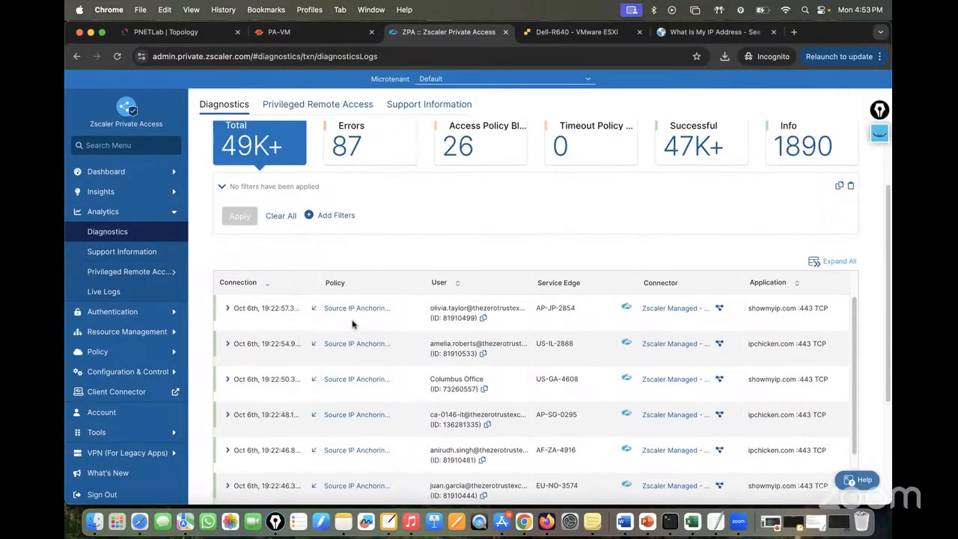
click(228, 309)
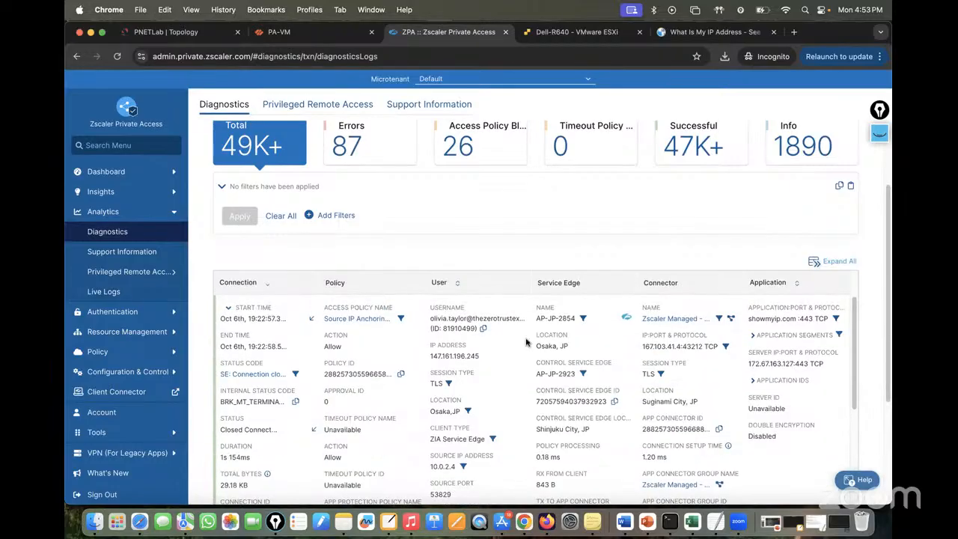
scroll(526, 342, down, 3)
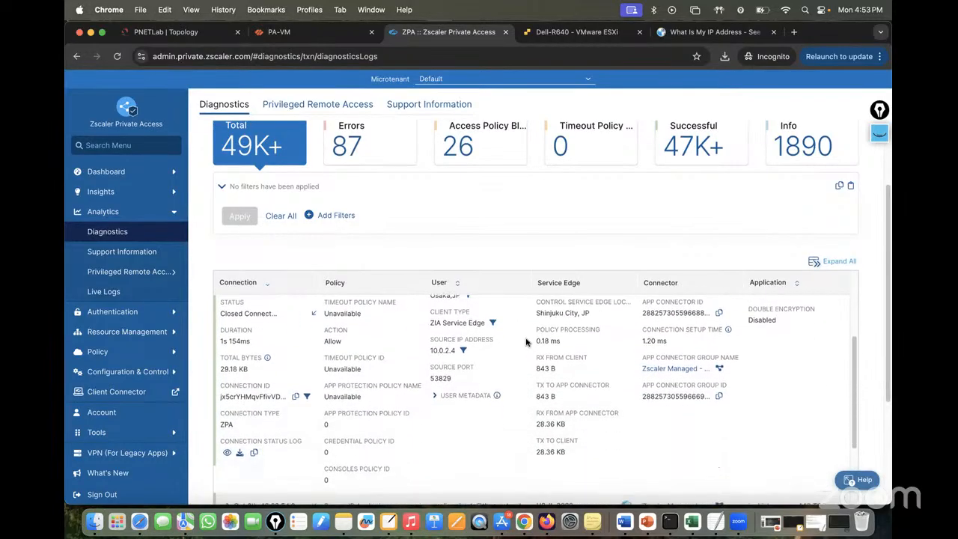
scroll(526, 342, down, 1)
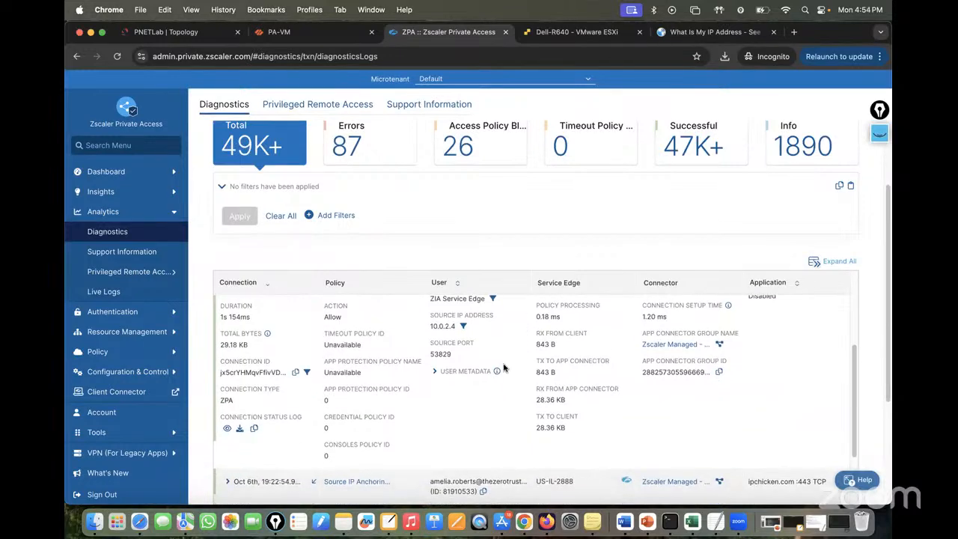
scroll(504, 367, down, 1)
scroll(503, 368, up, 3)
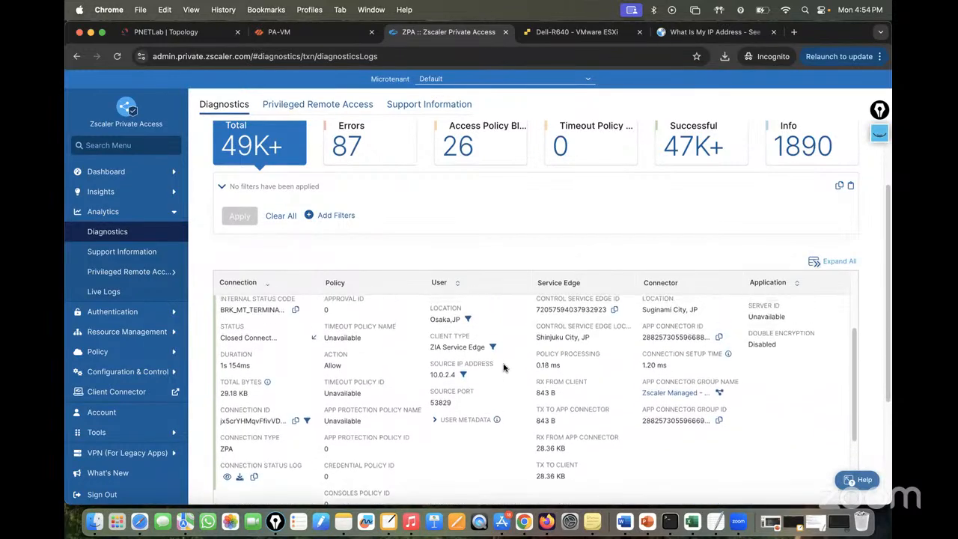
scroll(504, 368, up, 1)
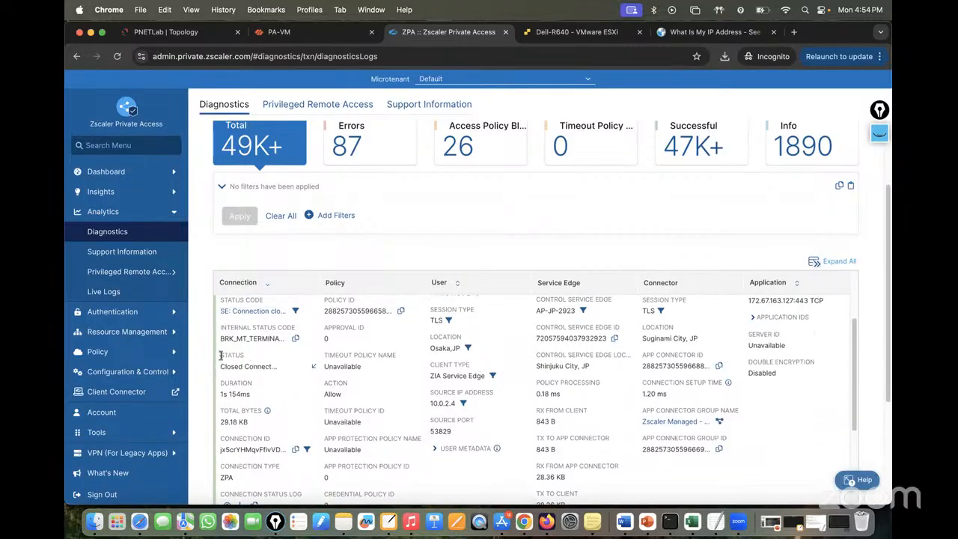
drag(221, 356, 306, 367)
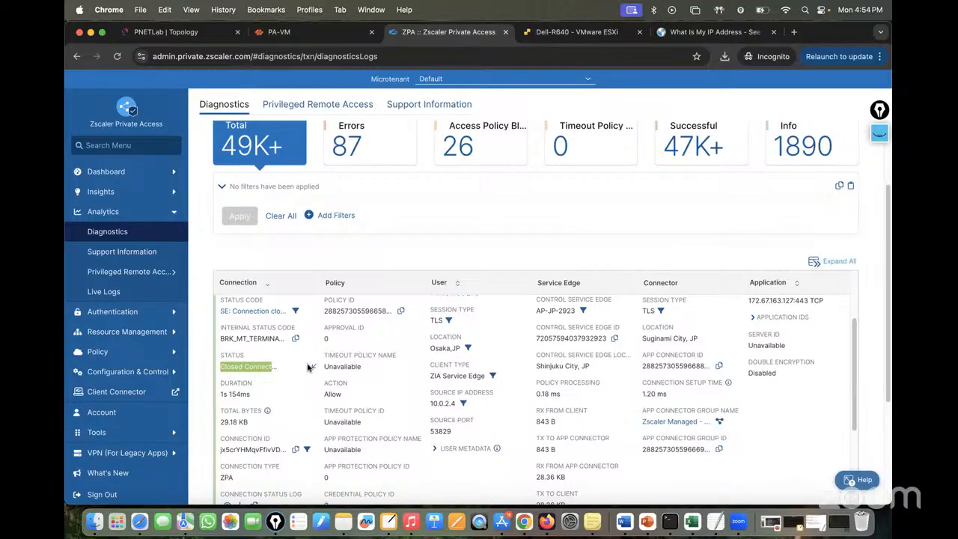
scroll(307, 366, up, 1)
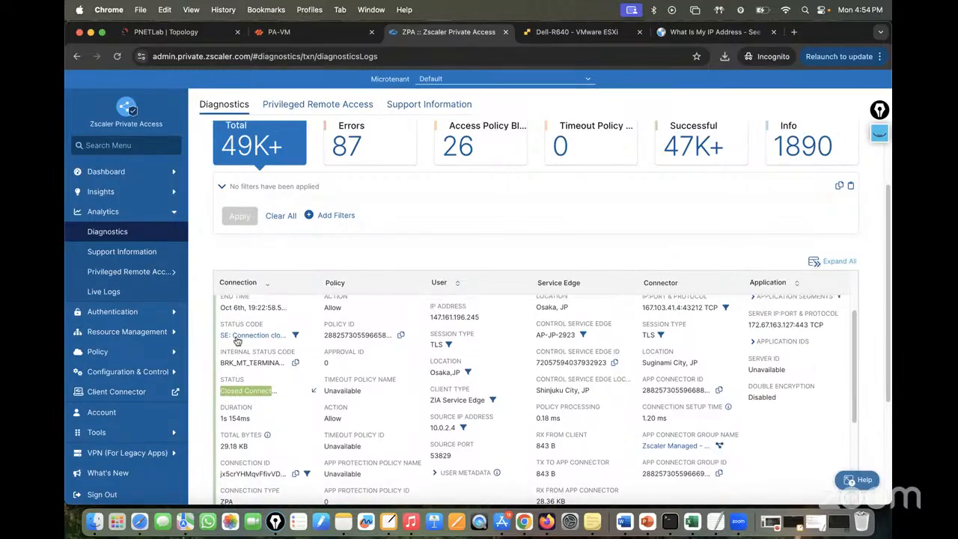
Step: Open the help article for the log entry's session status code and expand the Error Codes list
click(282, 338)
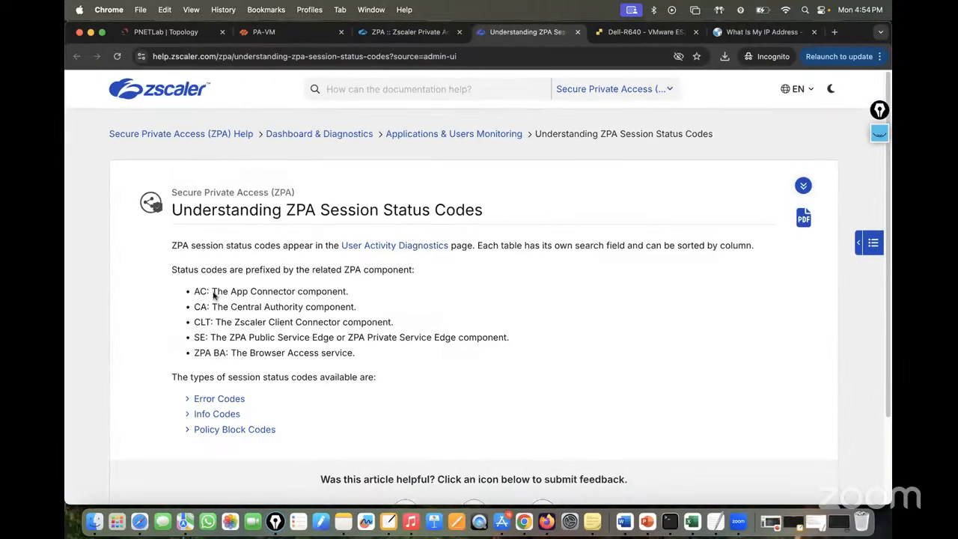
click(188, 400)
click(188, 401)
click(188, 401)
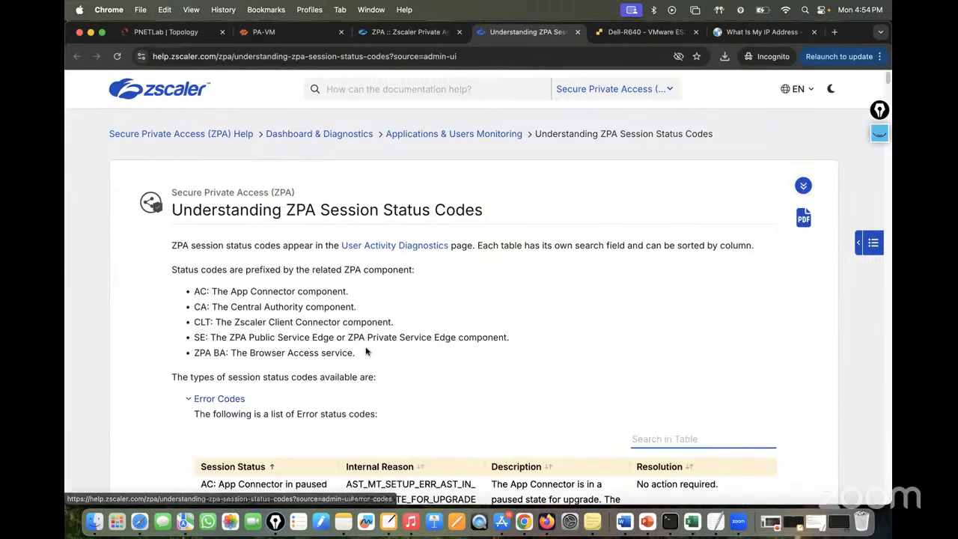
Step: Examine the Error Codes table's App Connector entries, including the internal reasons and resolutions for Disabled Web probe and DNS resolution failed
scroll(374, 344, down, 5)
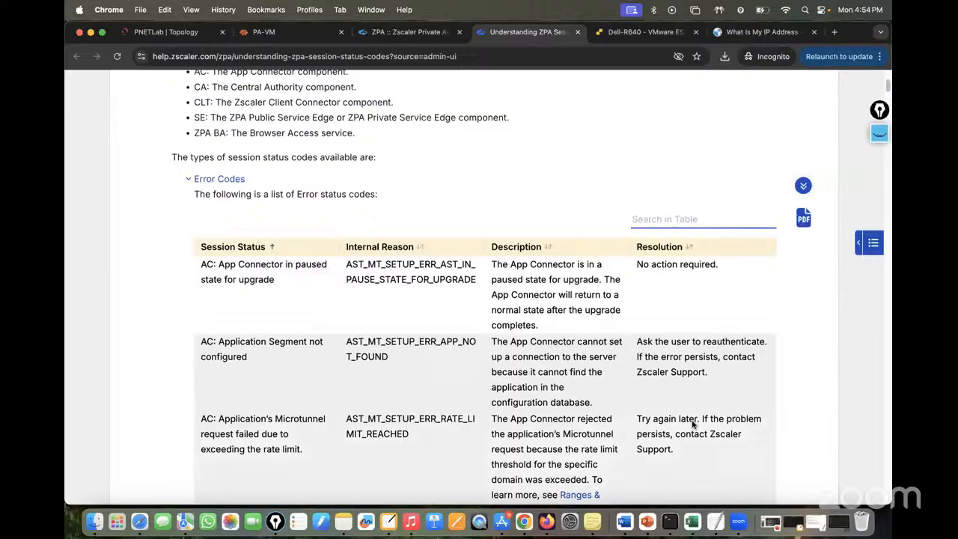
scroll(693, 425, down, 10)
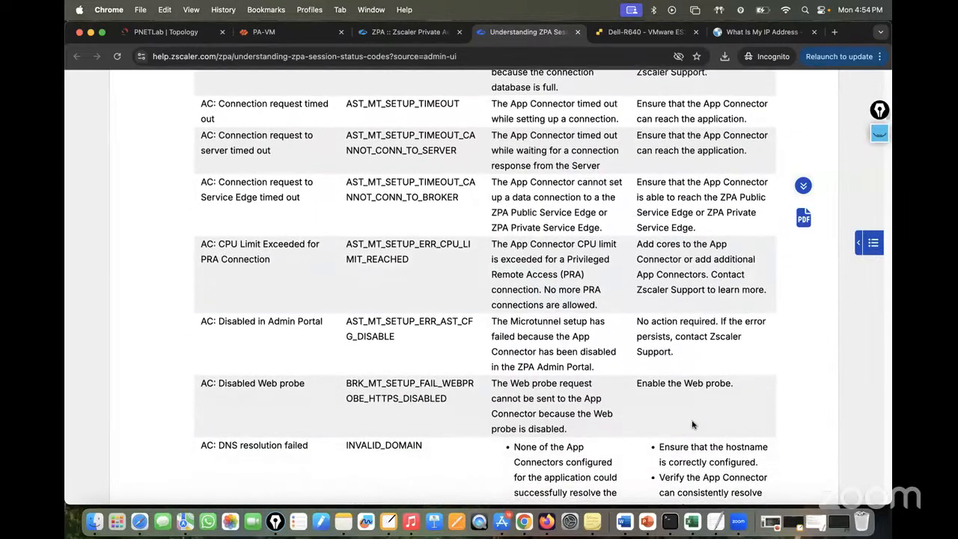
scroll(692, 424, down, 1)
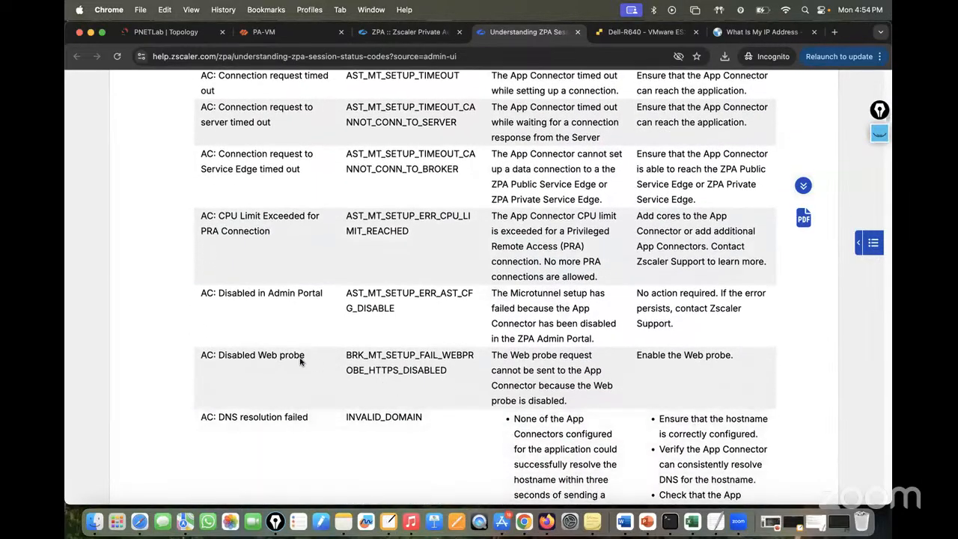
drag(350, 355, 459, 371)
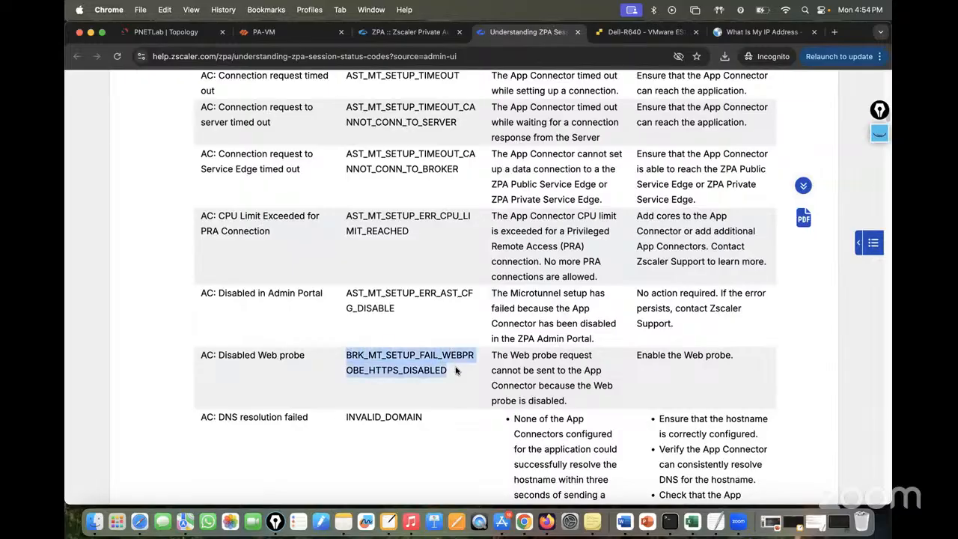
drag(637, 357, 706, 361)
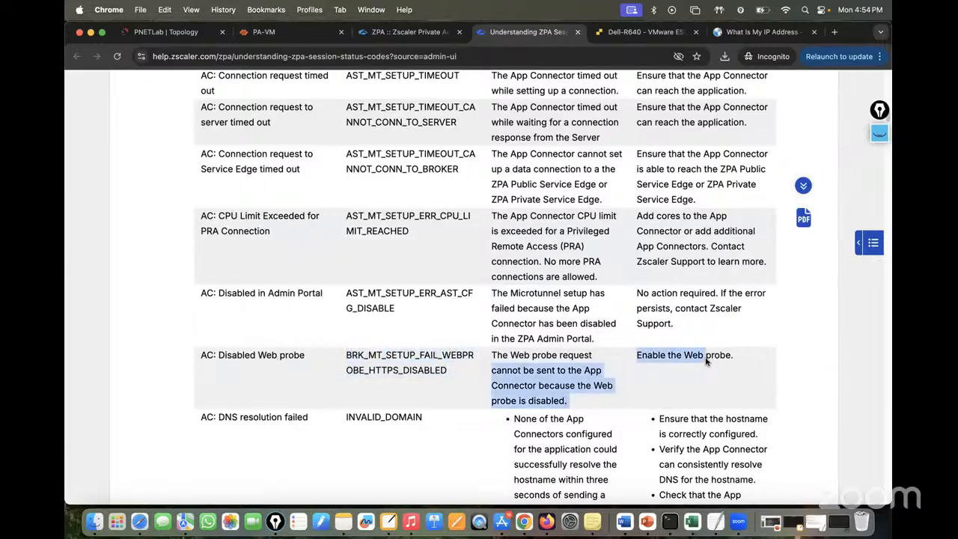
scroll(392, 401, down, 3)
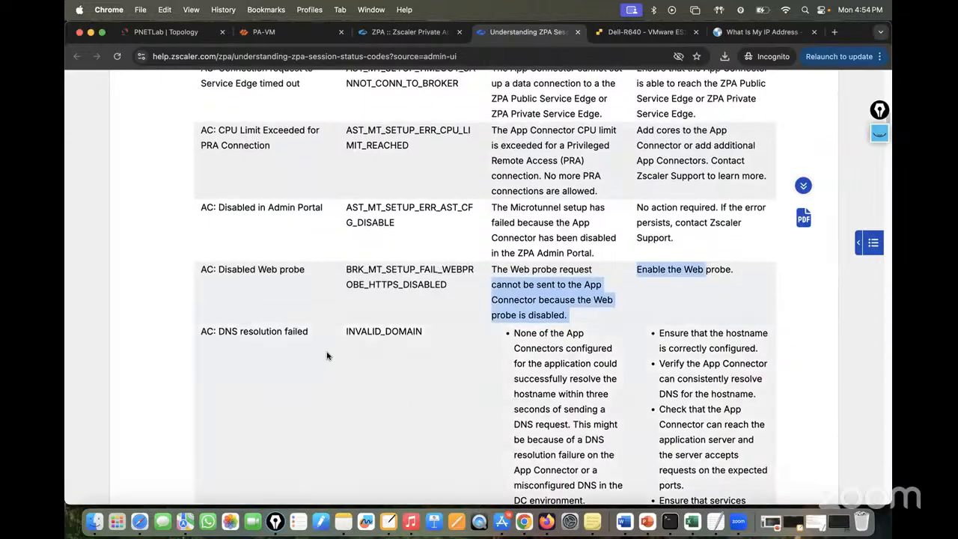
double_click(406, 332)
scroll(439, 337, down, 5)
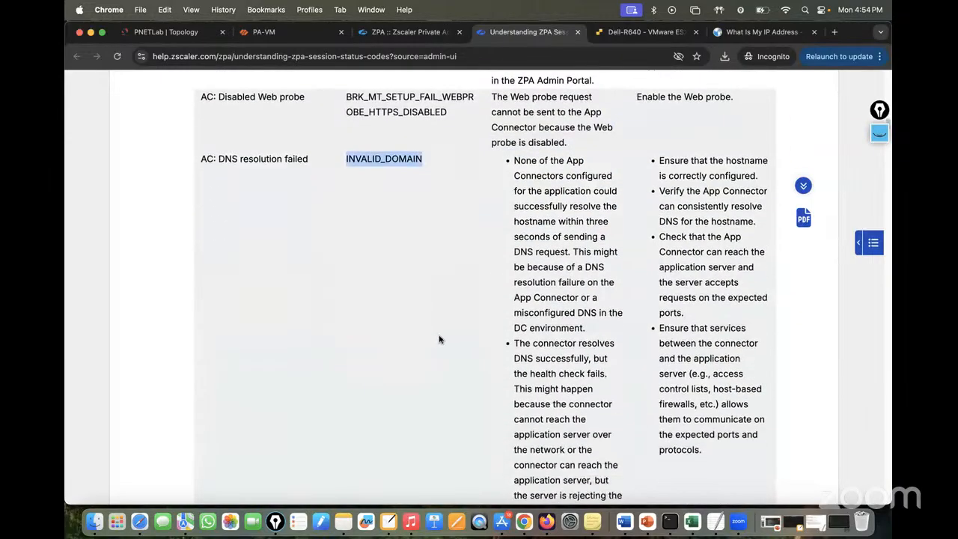
scroll(616, 331, down, 10)
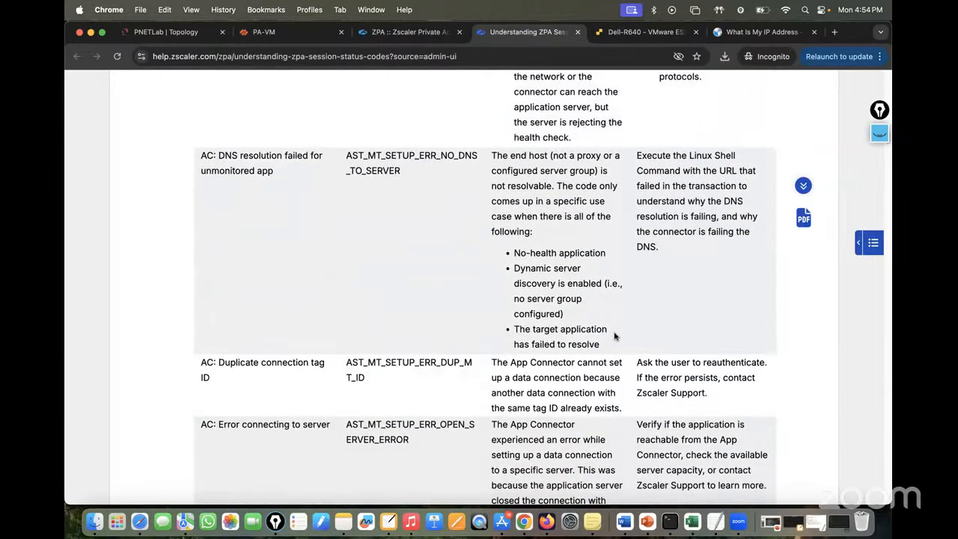
scroll(616, 335, up, 20)
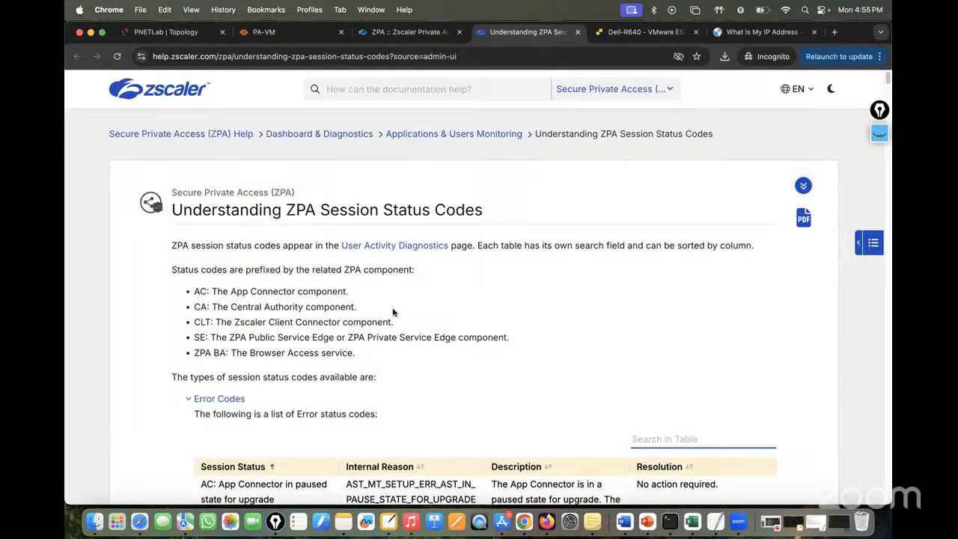
Step: Return to the Diagnostics logs, filter them by App Connector IP address equal to 192.168.1.79, and clear the filter
click(409, 31)
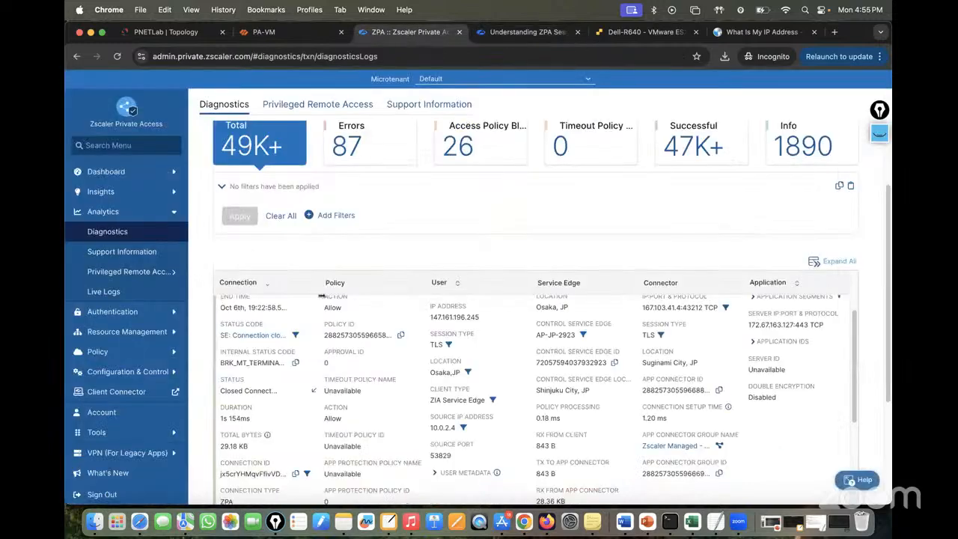
scroll(320, 298, up, 2)
scroll(380, 198, up, 3)
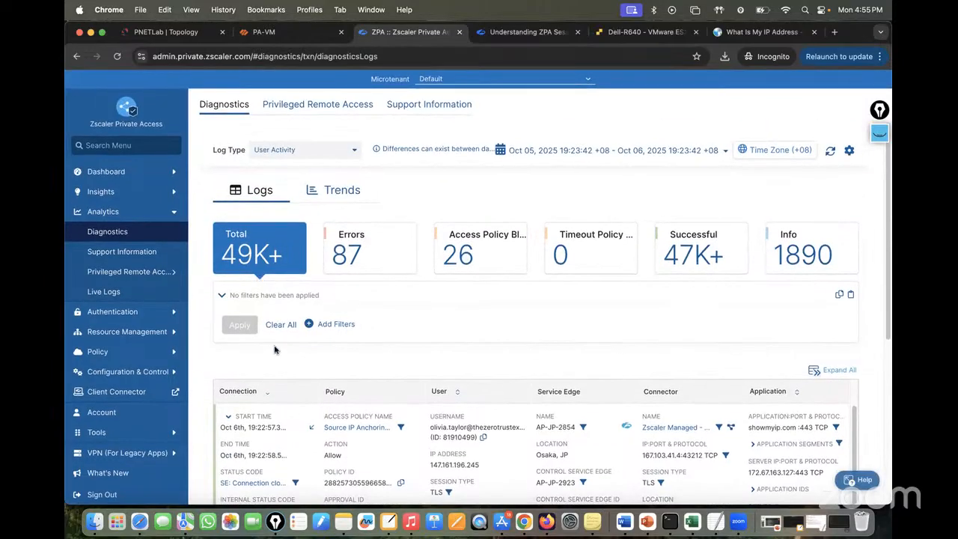
click(333, 324)
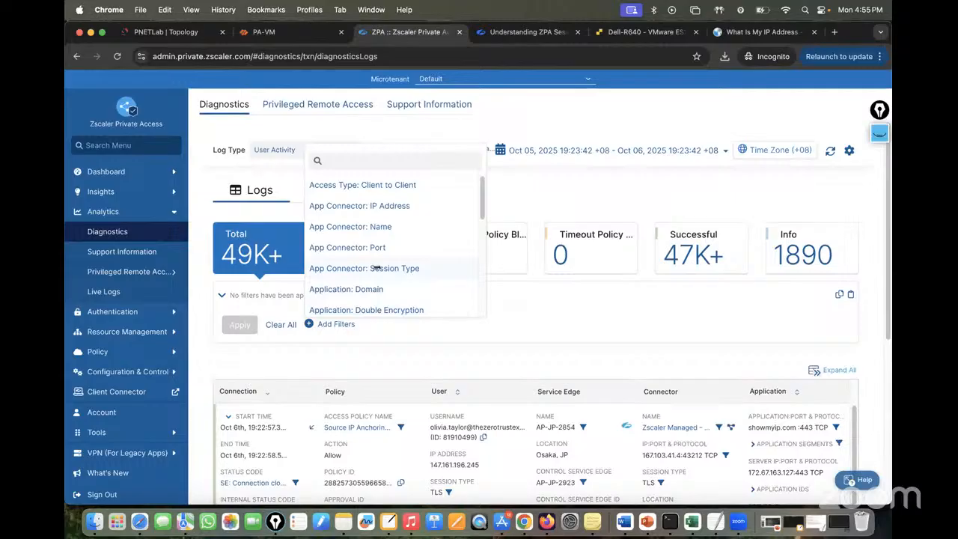
click(367, 207)
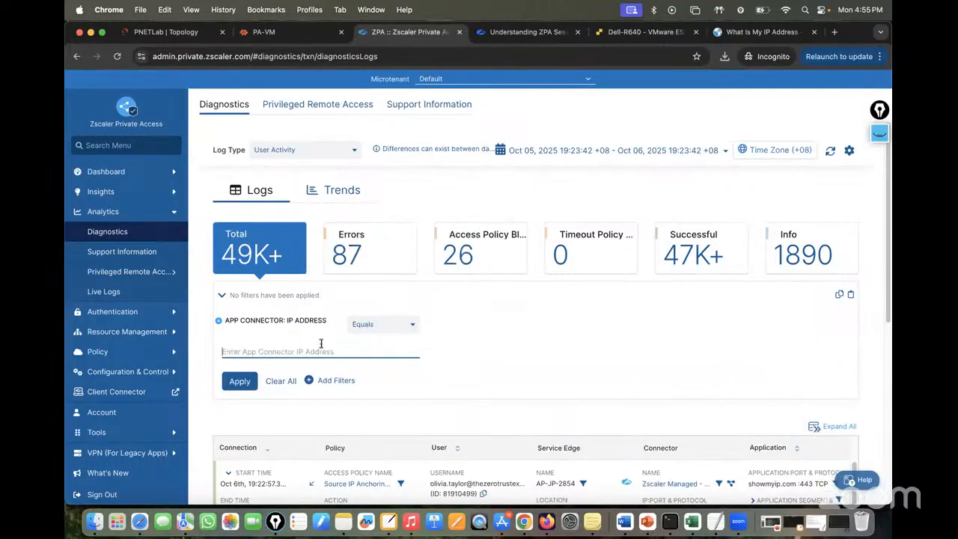
text(192)
text(.168.1.)
text(16)
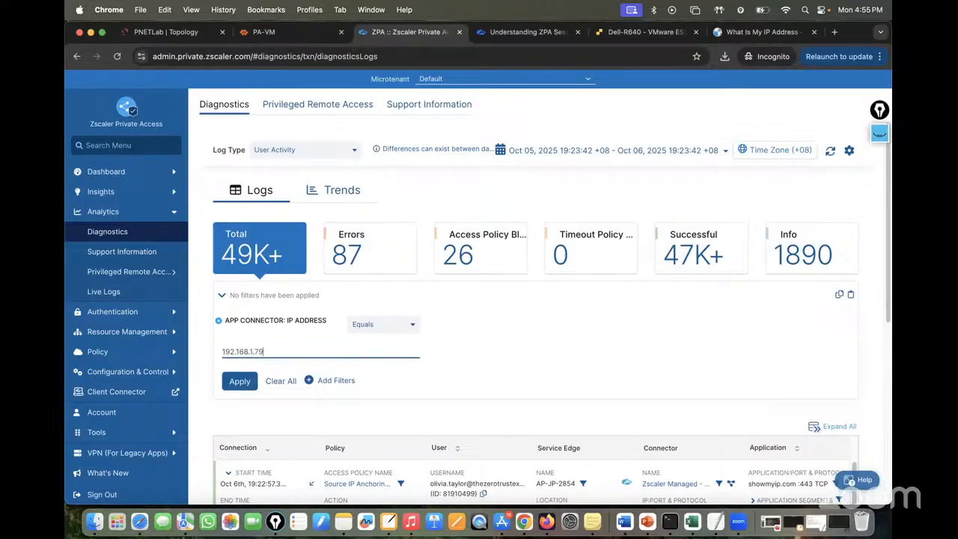
click(238, 382)
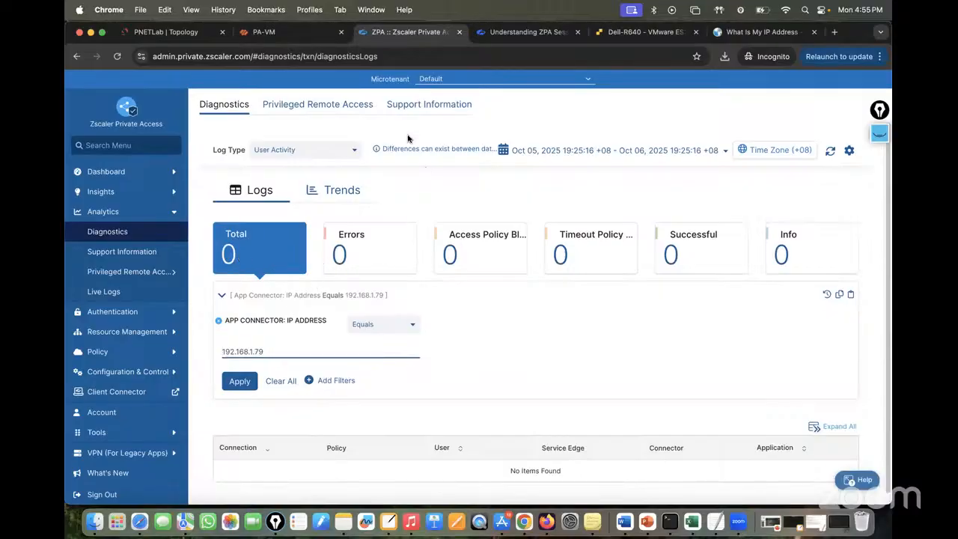
click(284, 381)
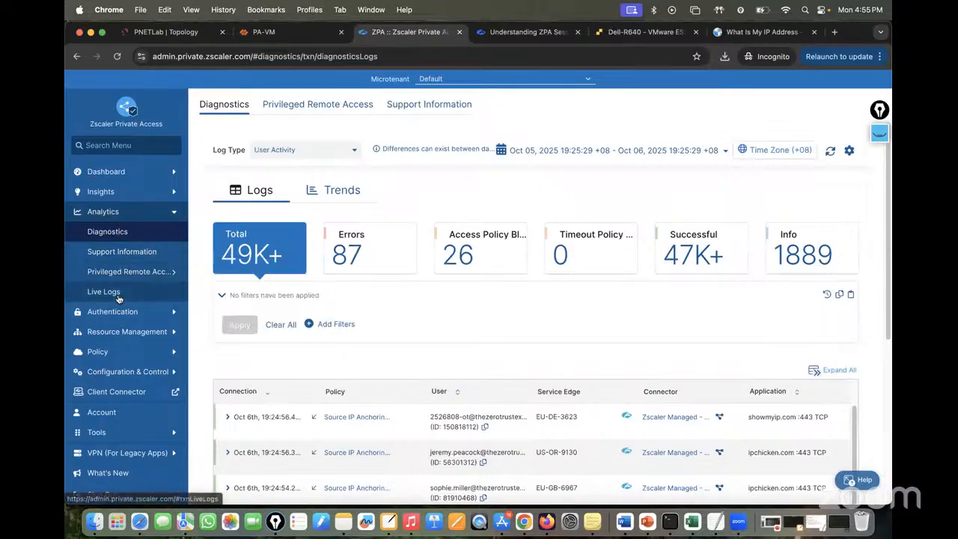
Step: Look through the User Authentication and Device authentication options of the Authentication section
click(131, 216)
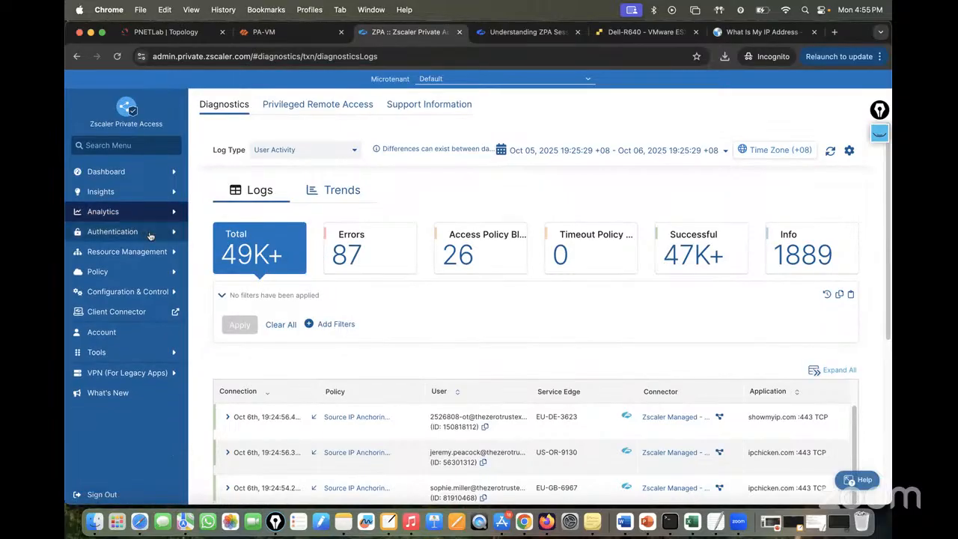
click(121, 236)
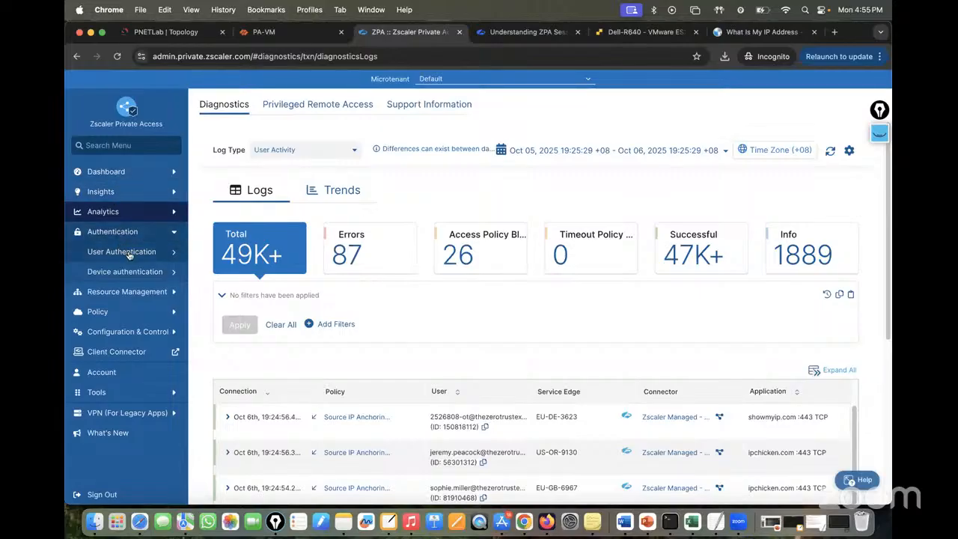
mouse_move(165, 253)
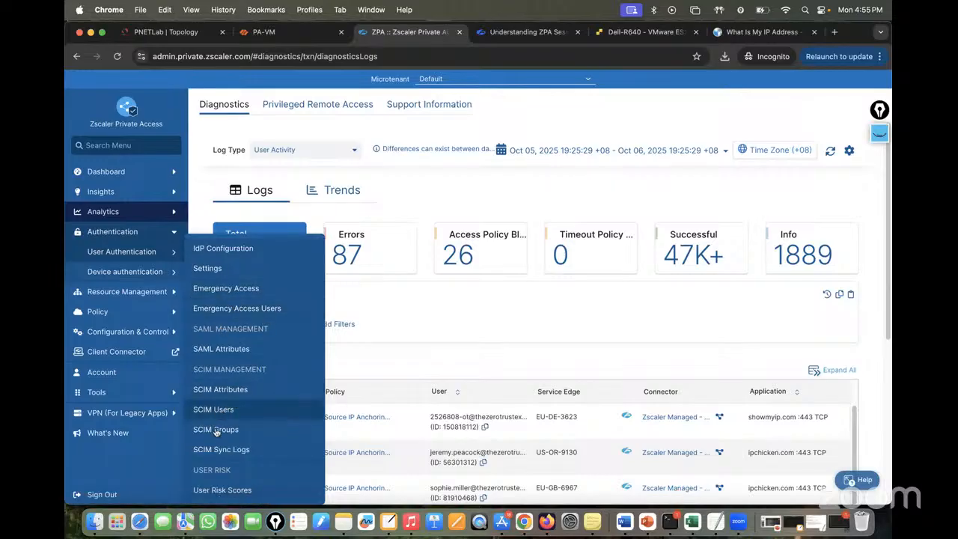
mouse_move(100, 278)
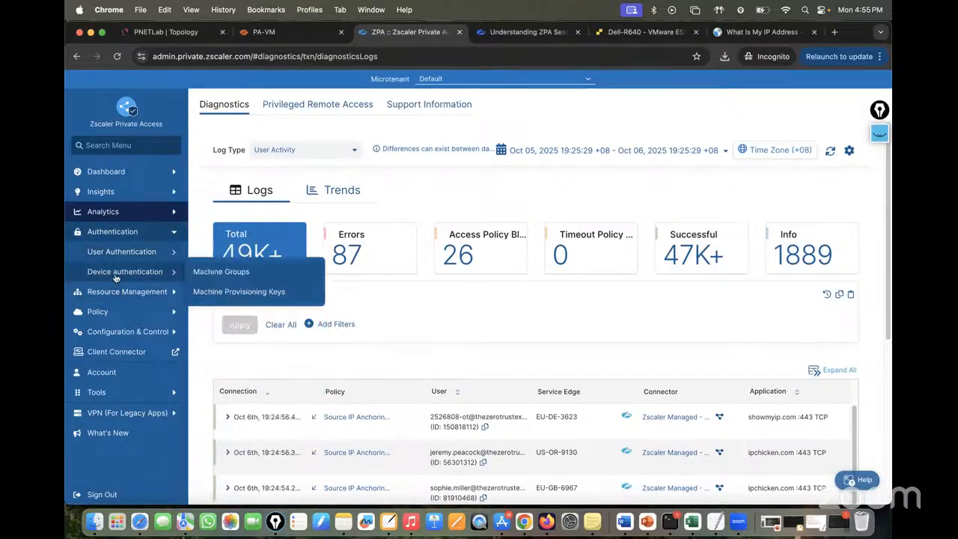
click(117, 233)
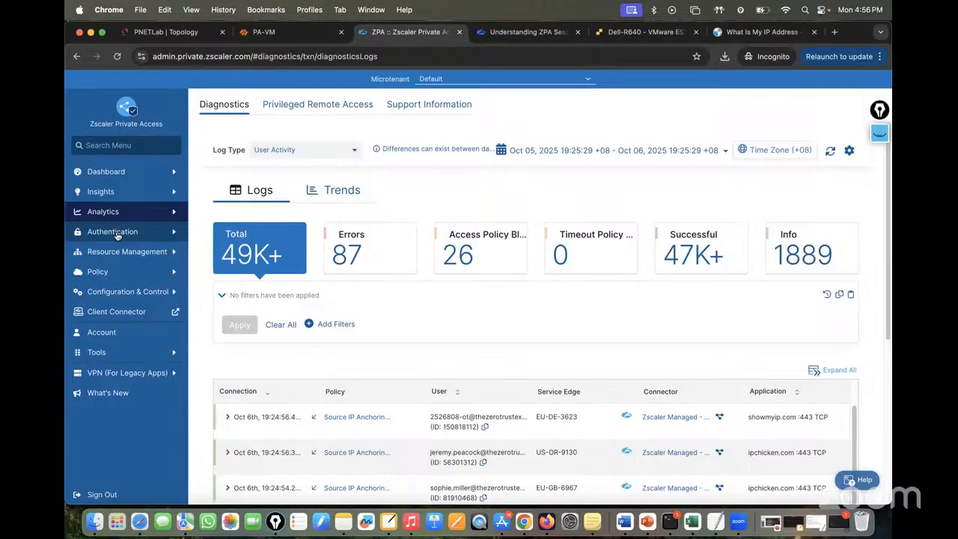
Step: Look through the Application Management, User Portal and Privileged Remote Access options under Resource Management
click(125, 253)
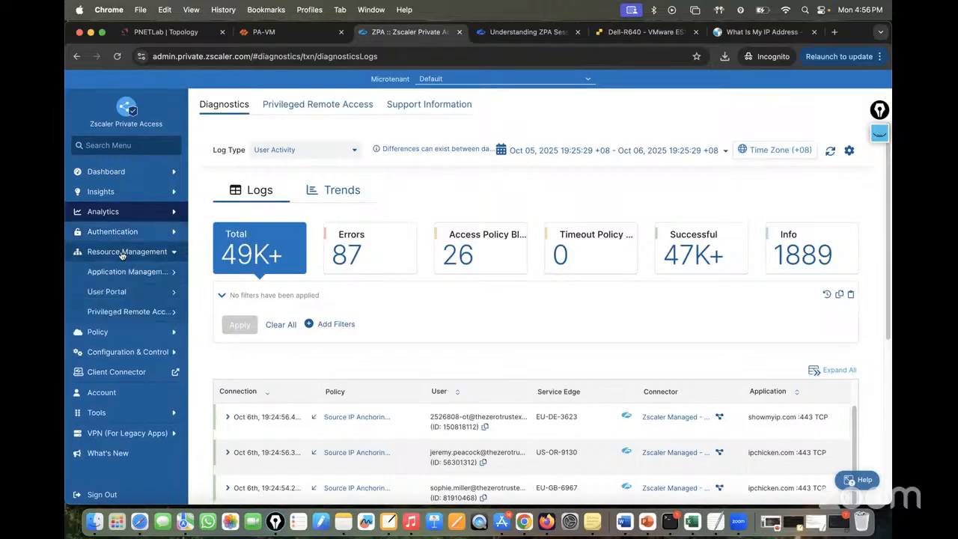
mouse_move(139, 269)
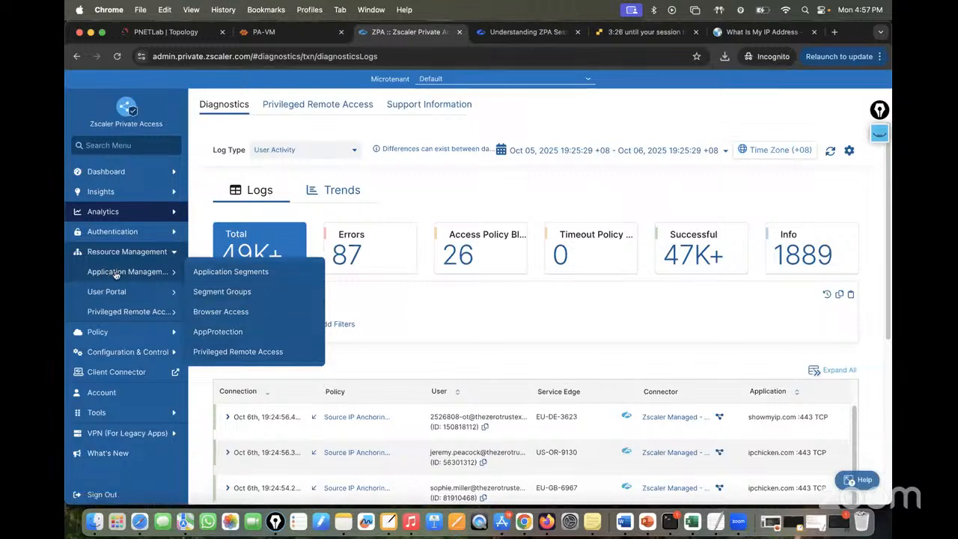
mouse_move(152, 285)
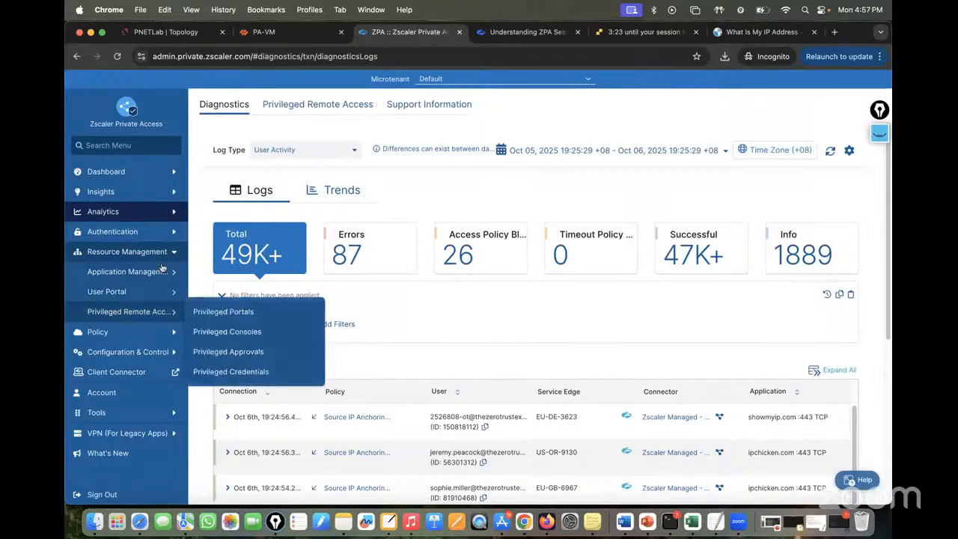
mouse_move(127, 296)
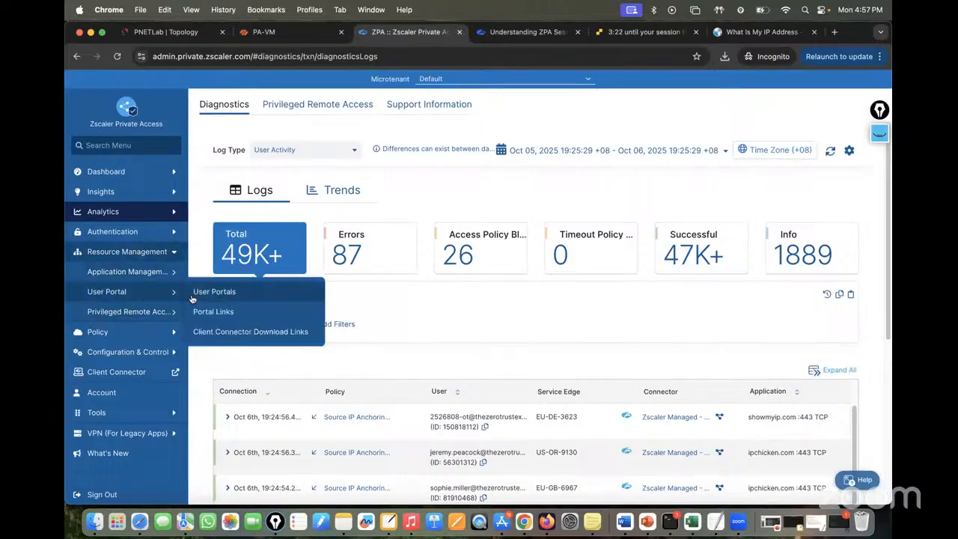
click(152, 256)
Step: View the Access, Timeout, Client Forwarding, Isolation and Redirection Policy pages in turn
click(120, 277)
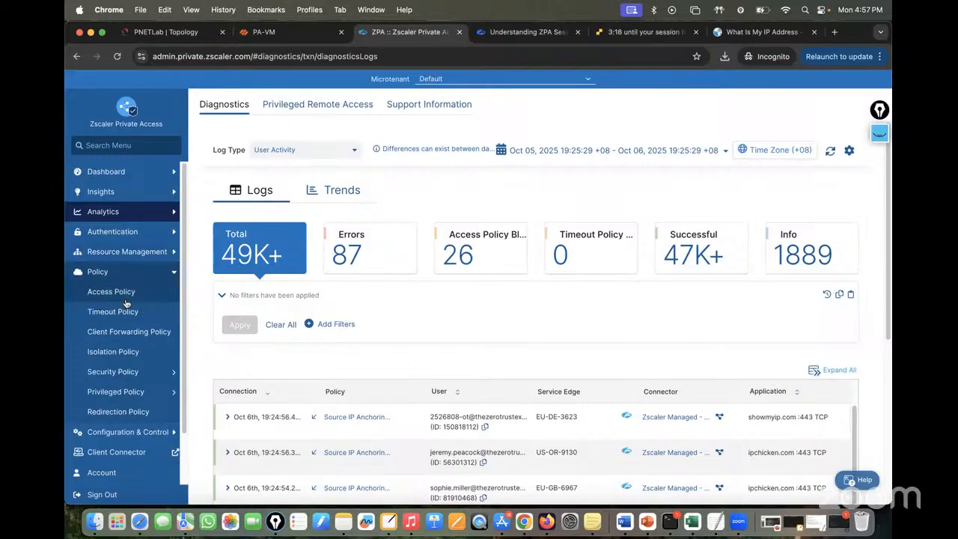
click(125, 300)
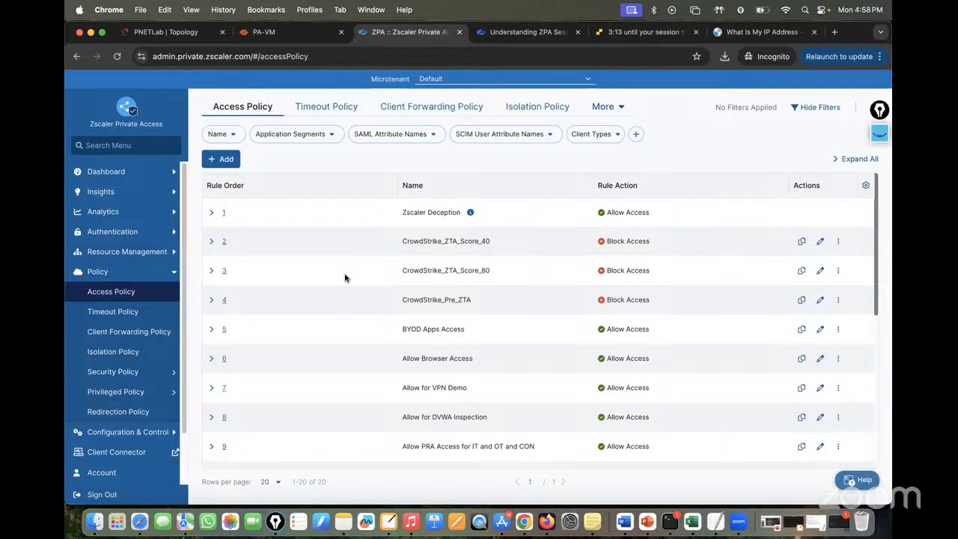
click(124, 311)
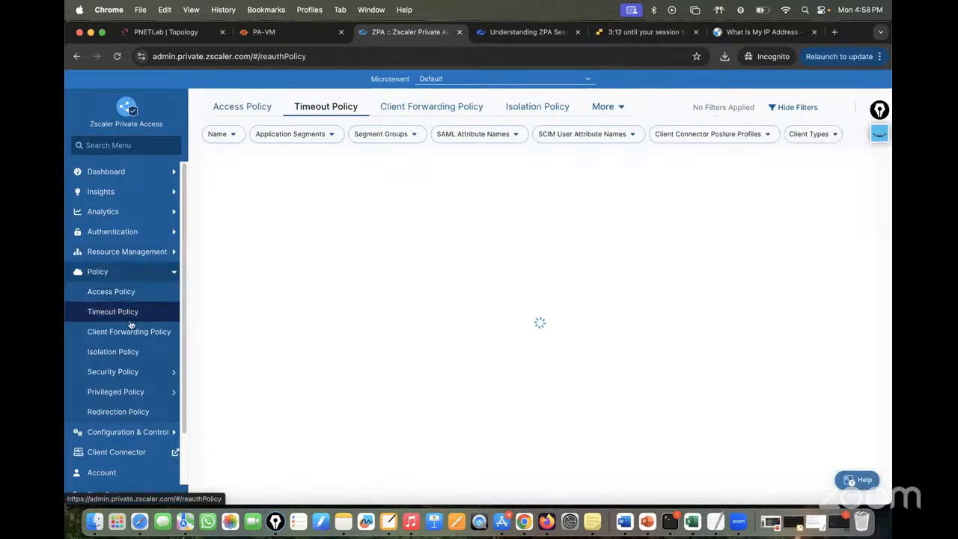
click(128, 331)
click(130, 352)
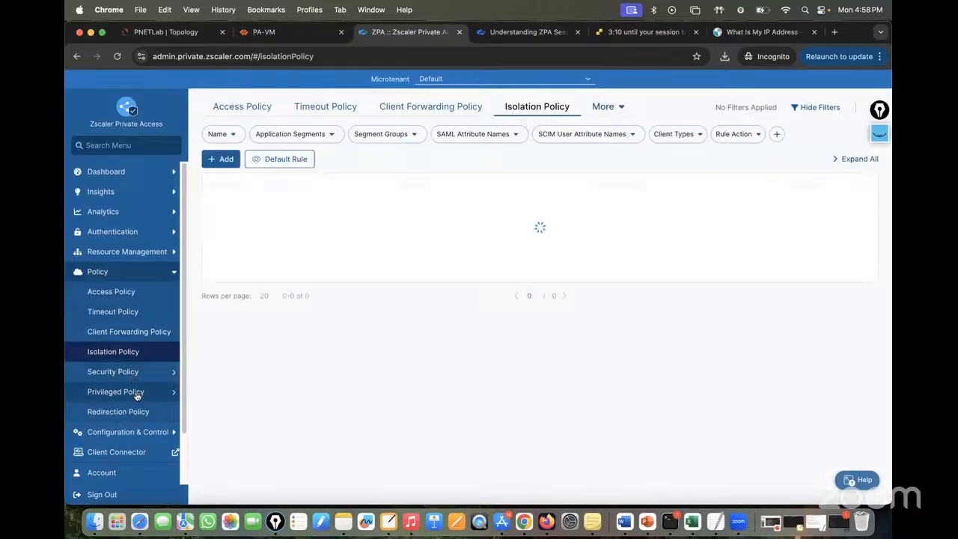
click(119, 411)
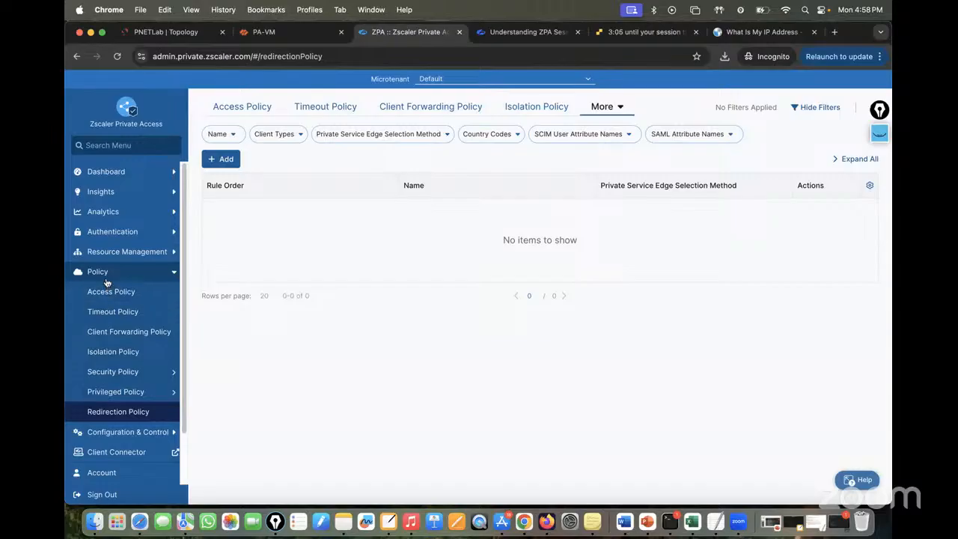
click(106, 280)
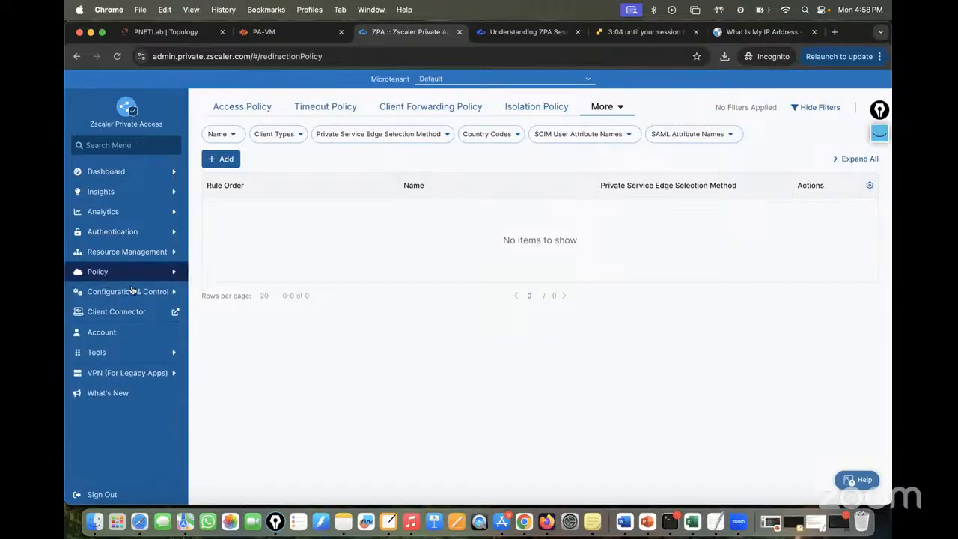
Step: Look through the Configuration & Control categories, including the Administration Control and Public API options
click(133, 292)
click(124, 331)
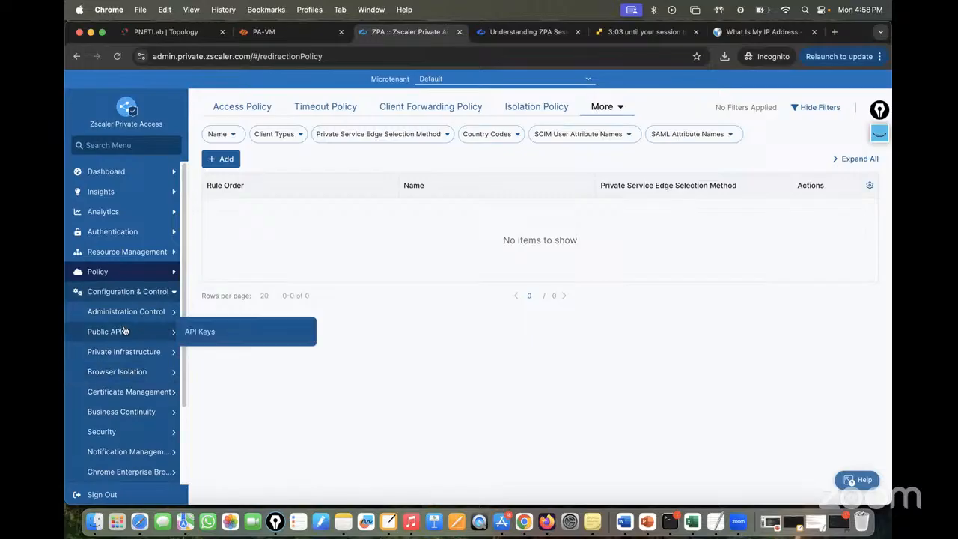
click(161, 320)
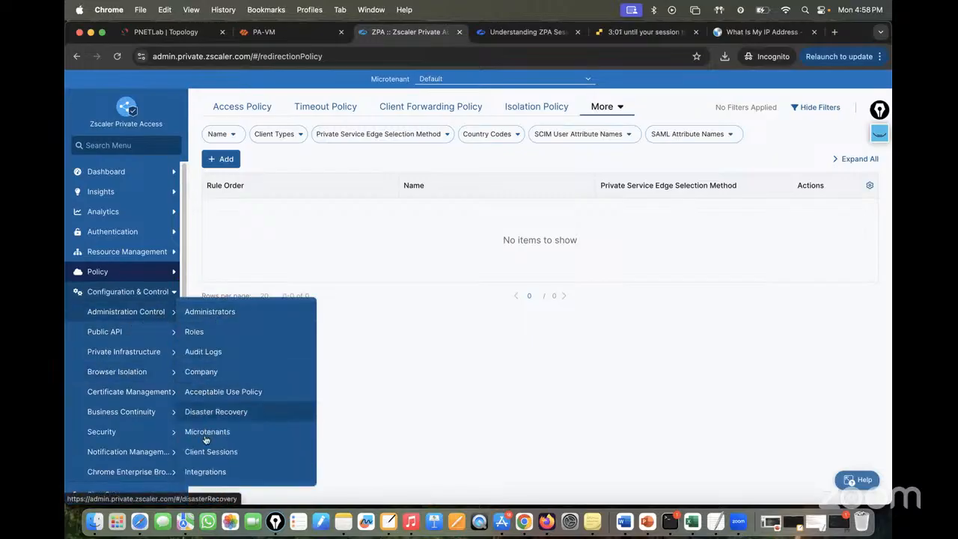
mouse_move(147, 356)
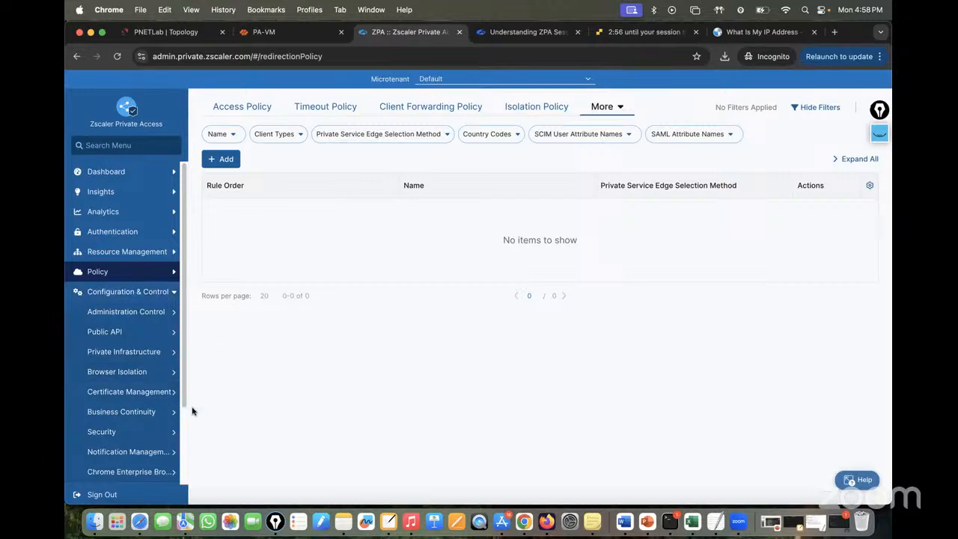
scroll(127, 438, down, 3)
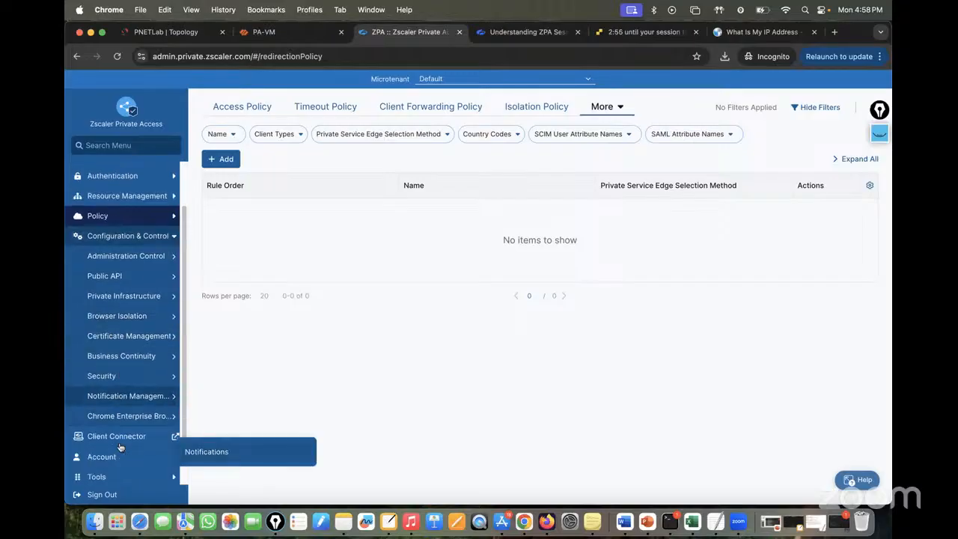
Step: Look through the rest of the Configuration & Control categories and the options under Tools
scroll(120, 447, down, 2)
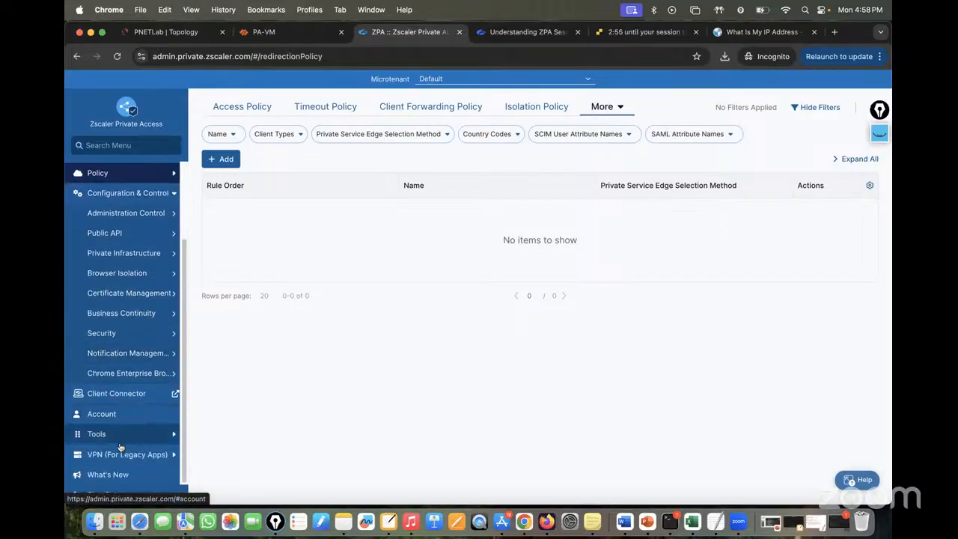
click(155, 194)
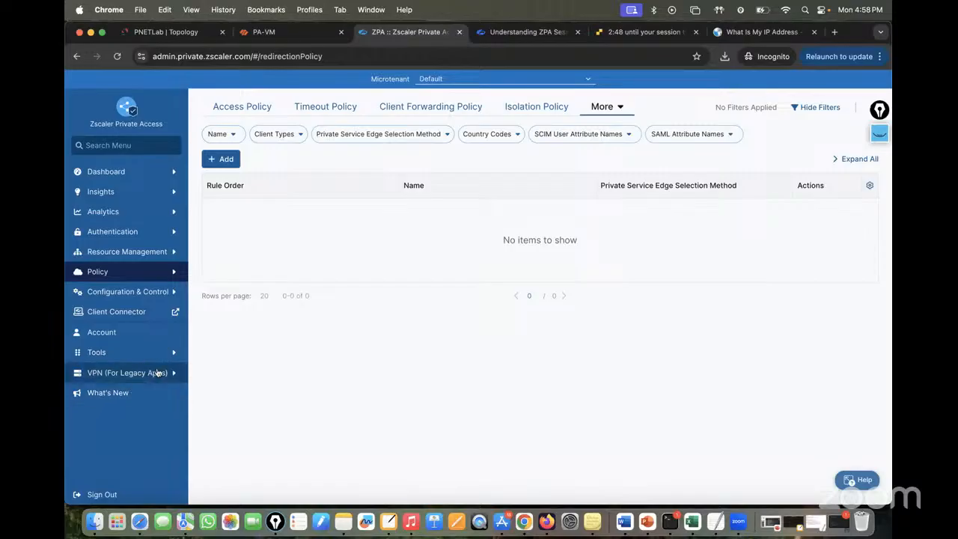
click(124, 356)
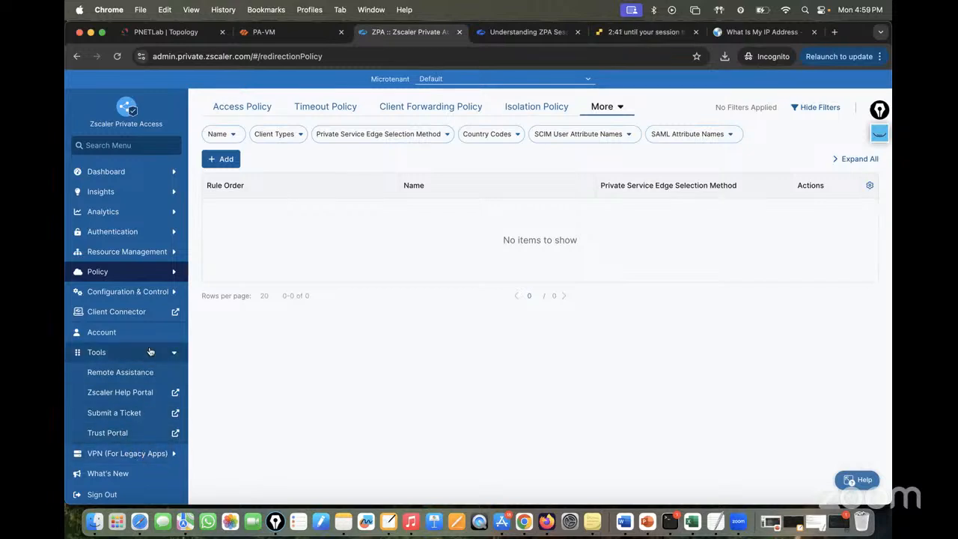
Step: Revisit the options listed under Policy, Dashboard, Configuration & Control and Resource Management as a recap
click(108, 272)
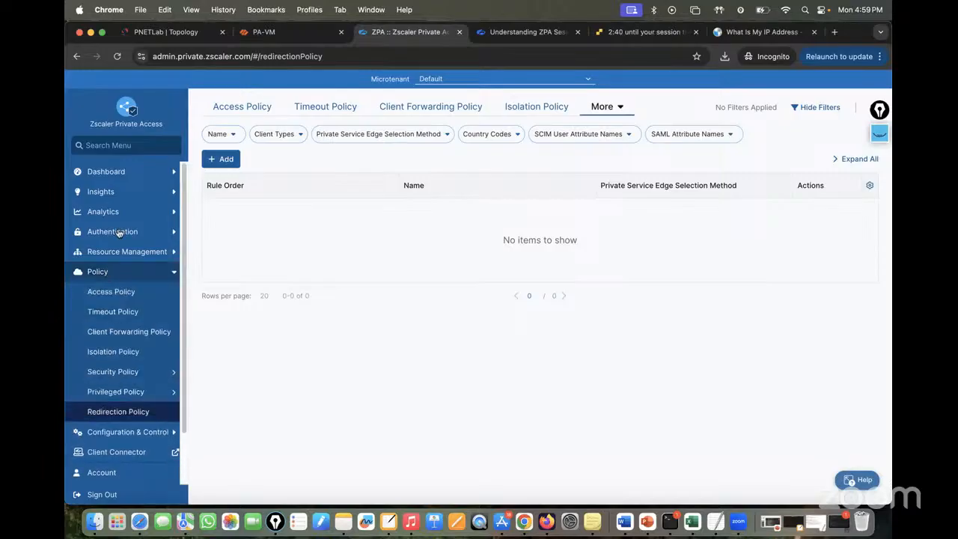
click(110, 274)
click(120, 172)
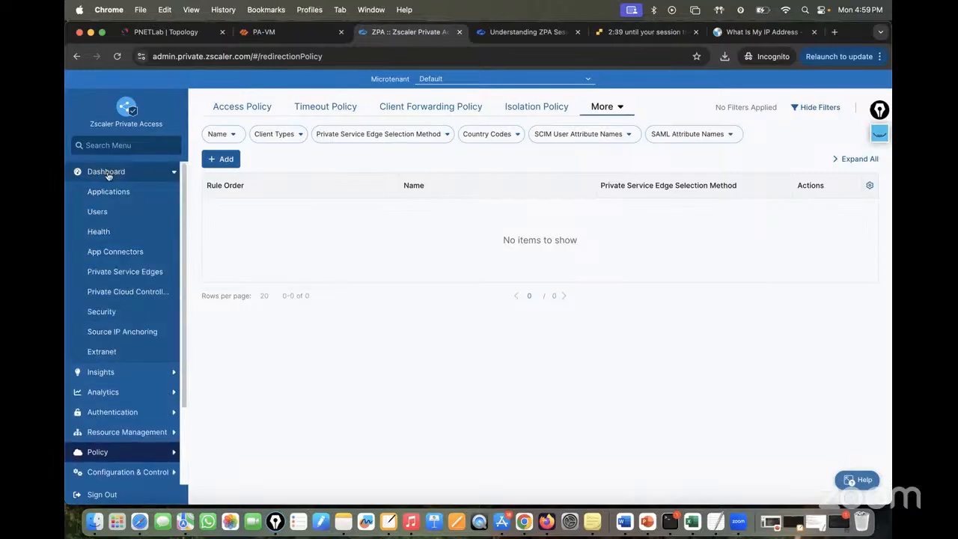
click(122, 173)
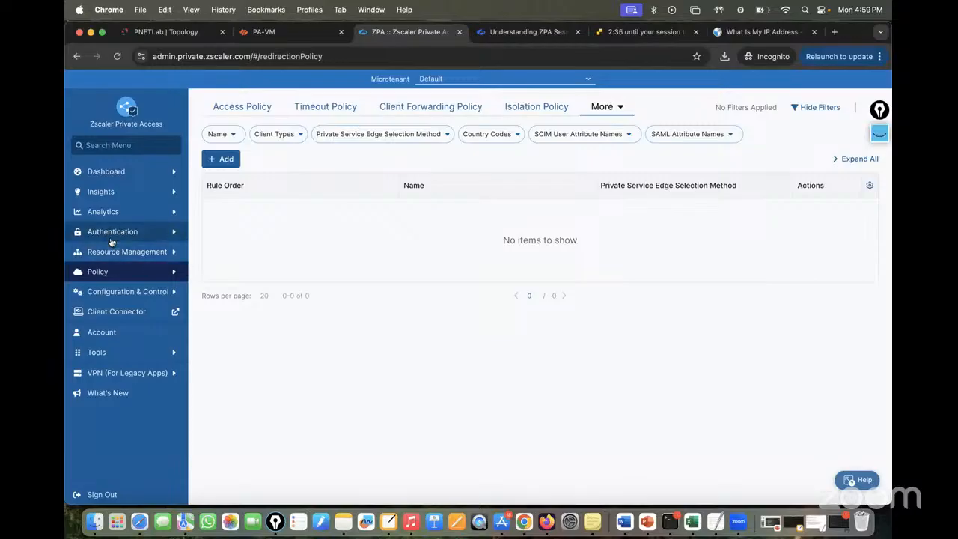
click(123, 292)
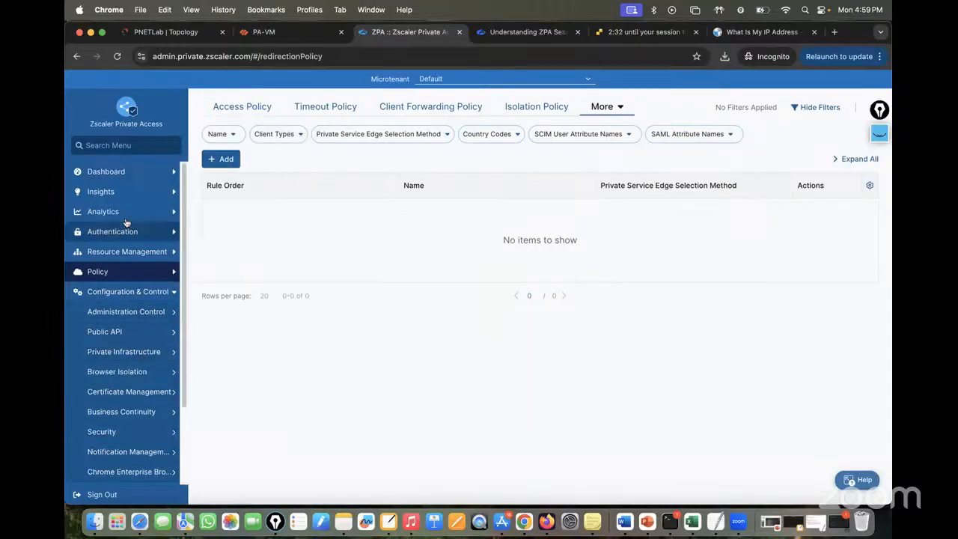
click(121, 254)
click(121, 256)
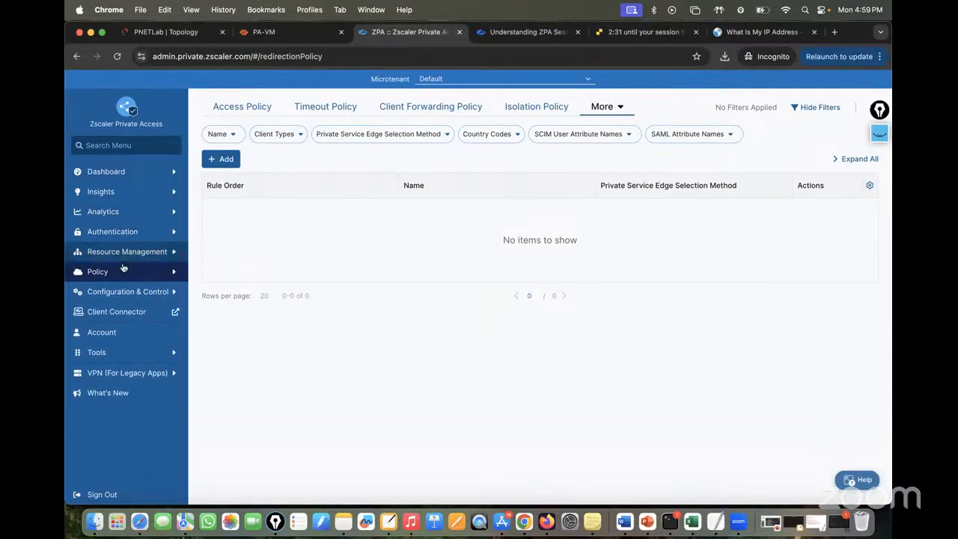